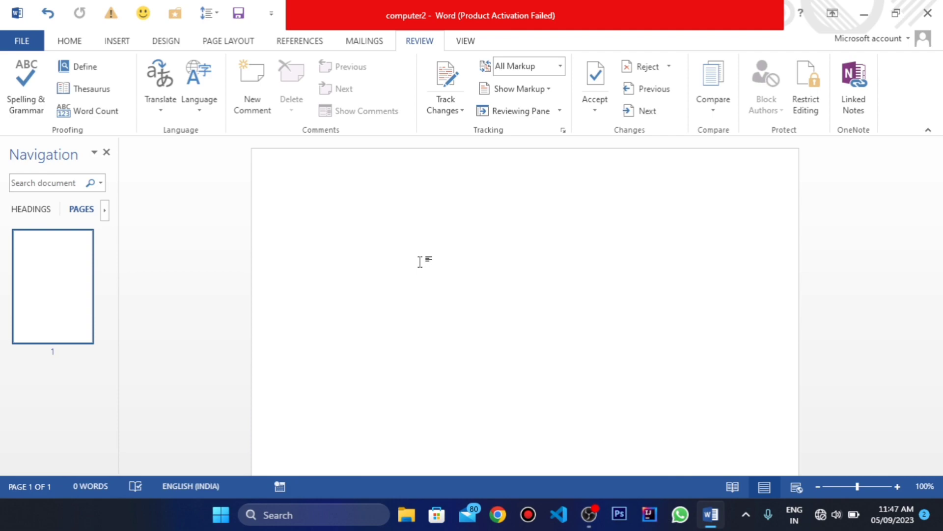
Step: Enter the deliberately misspelled word "Computar" at the start of the blank page
type("cm")
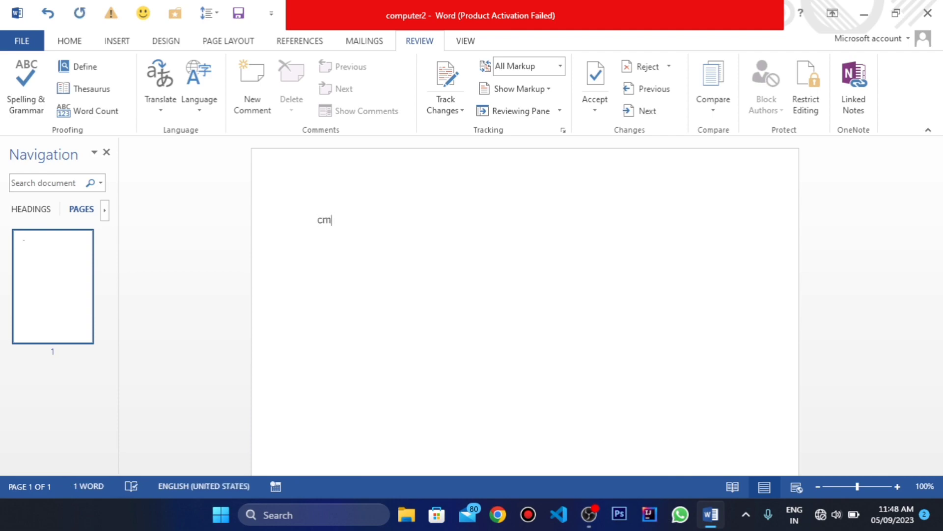
key("BackSpace")
type("omputer")
key("BackSpace")
key("BackSpace")
type("ar")
key("BackSpace")
key("BackSpace")
key("BackSpace")
type("ar")
Step: View the spelling suggestions offered for "Computar" and dismiss them without choosing one
left_click(337, 226)
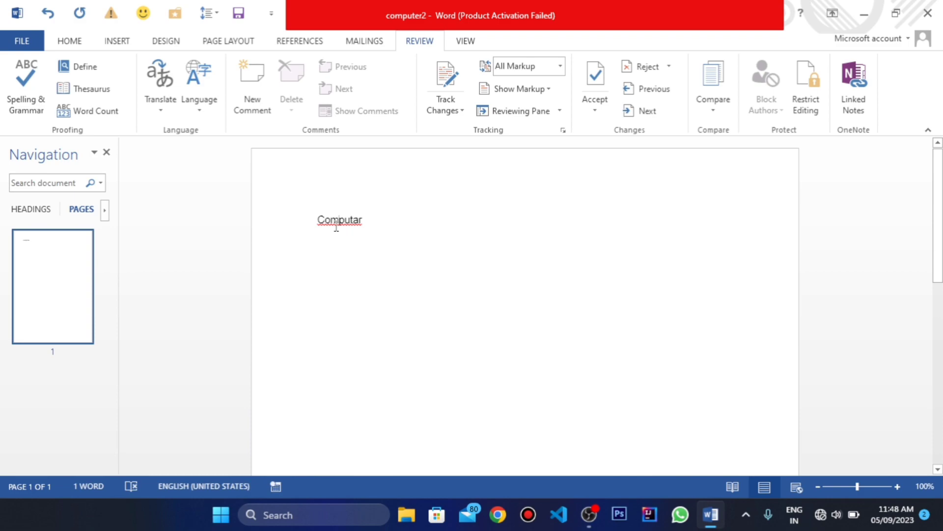
right_click(336, 228)
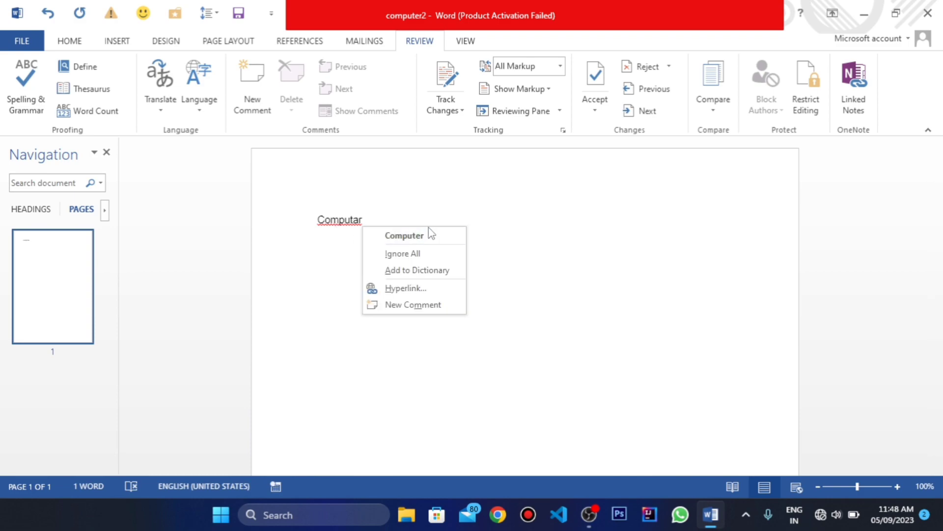
left_click(339, 220)
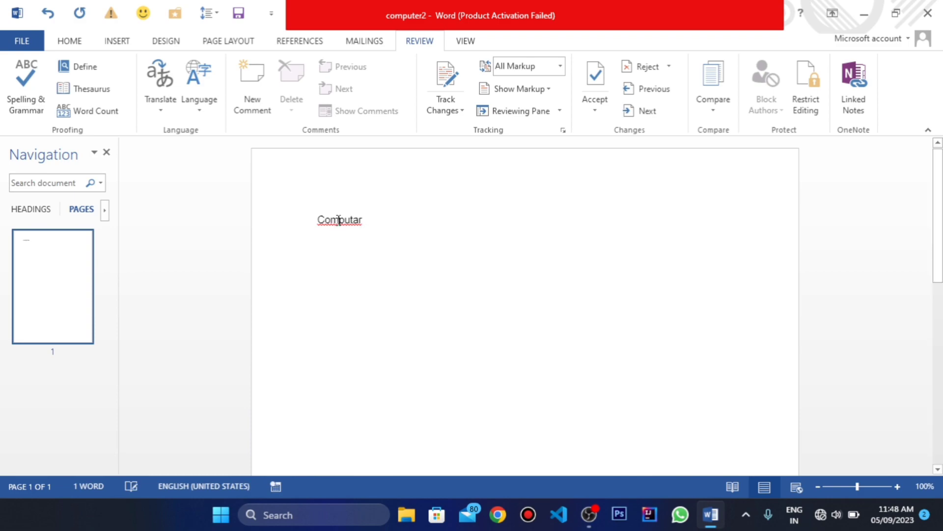
Step: Run the spelling check on "Computar", change it to "Computer", and skip checking the rest of the document
double_click(339, 220)
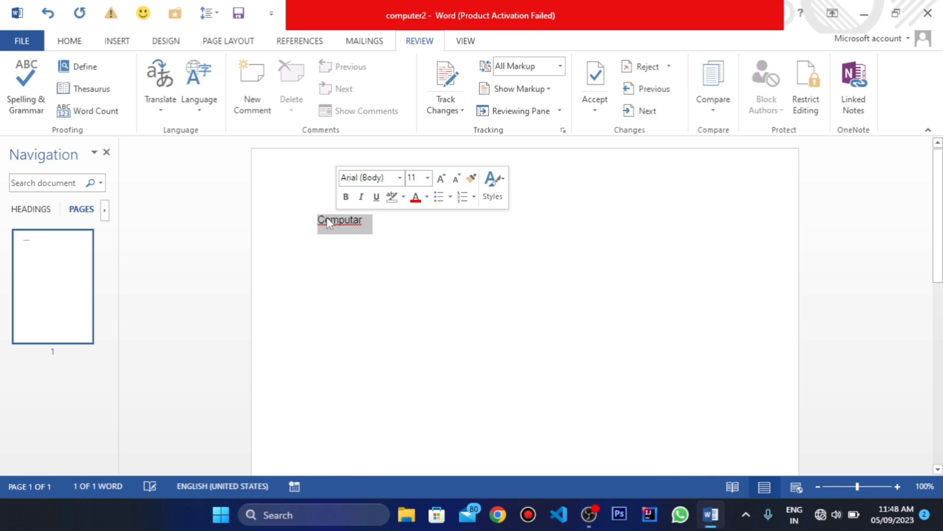
left_click(28, 106)
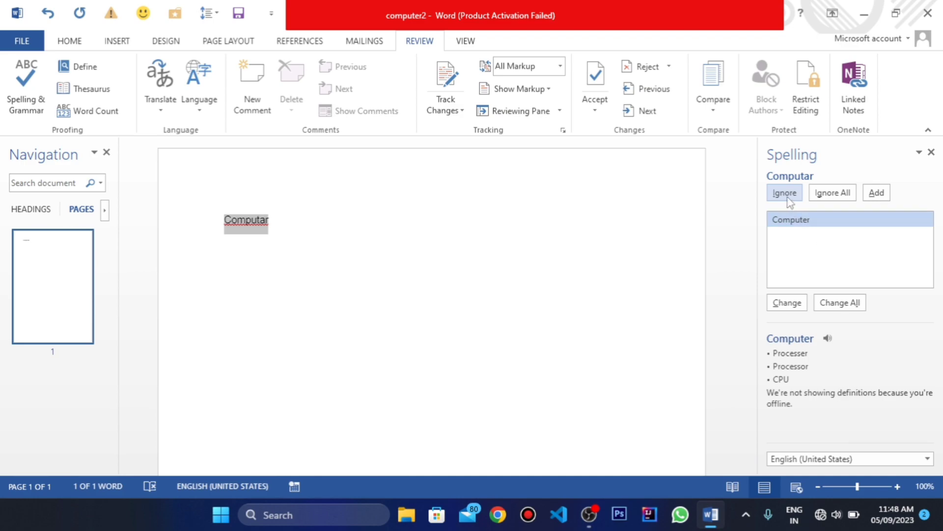
left_click(787, 303)
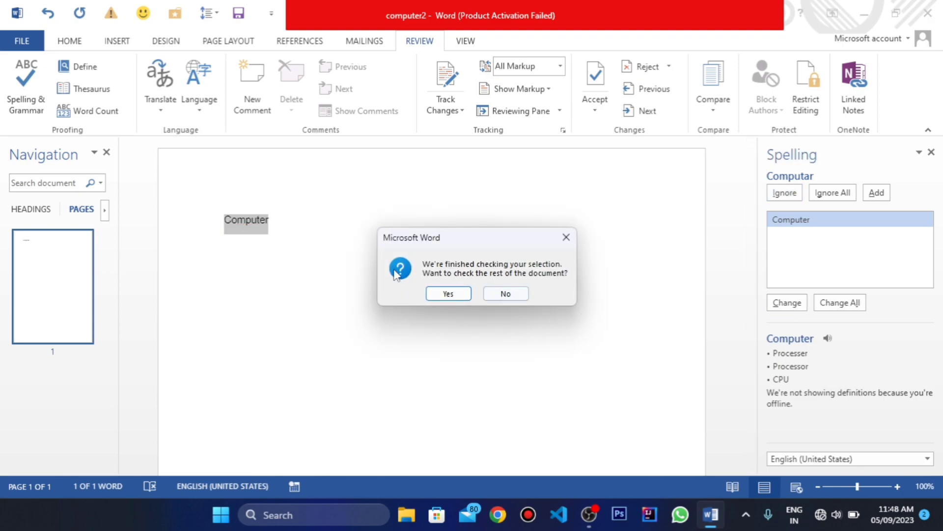
left_click(566, 238)
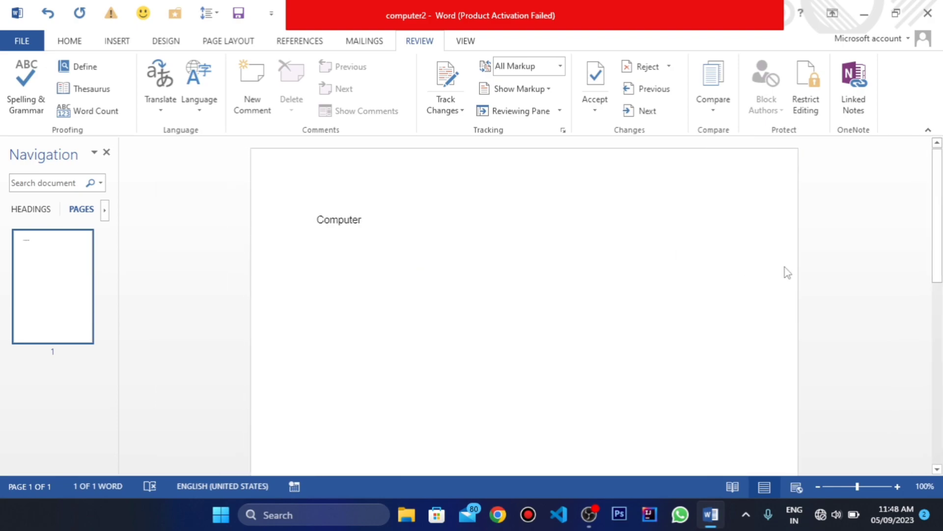
Step: Replace the ending of "Computer" so the word is misspelled again as "Computar"
double_click(337, 211)
left_click(826, 85)
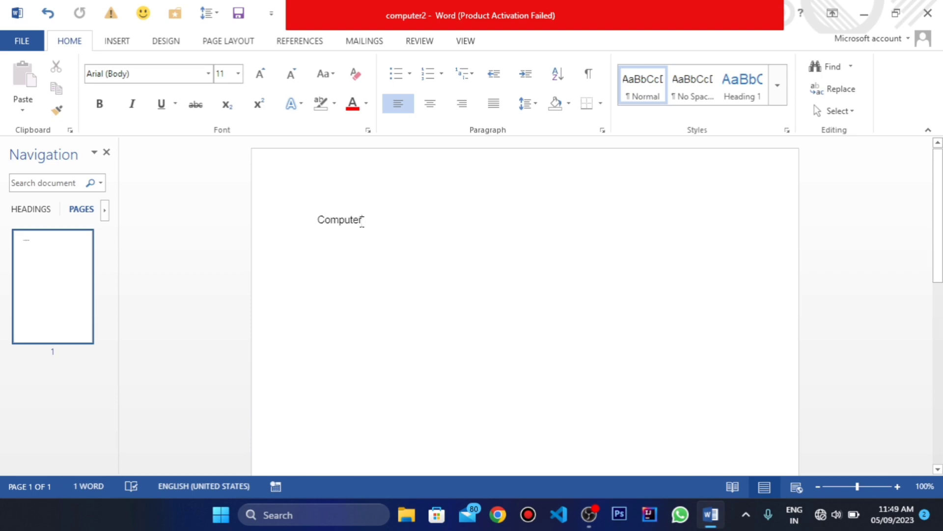
key("BackSpace")
key("BackSpace")
type("ar")
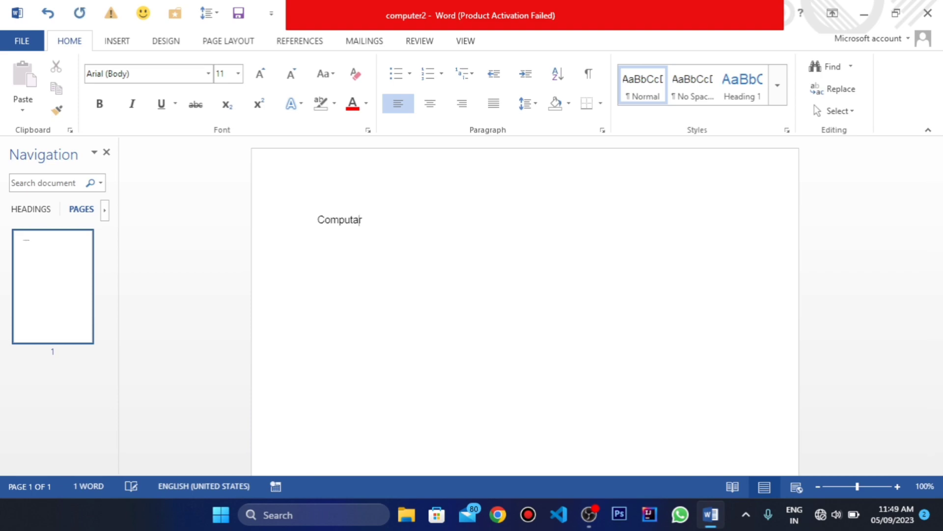
Step: Spell-check "Computar" and the rest of the document, ignoring the misspelling once, and undo the ignore
double_click(339, 219)
left_click(419, 41)
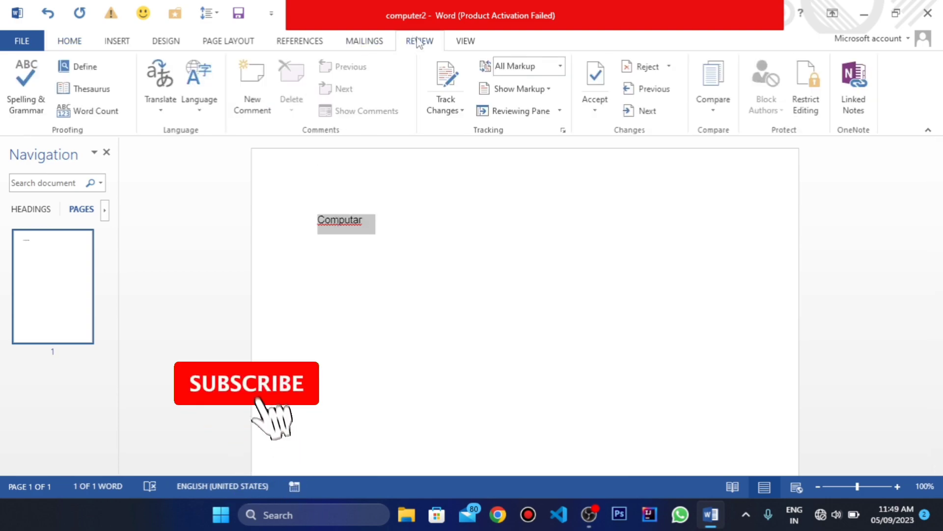
left_click(26, 86)
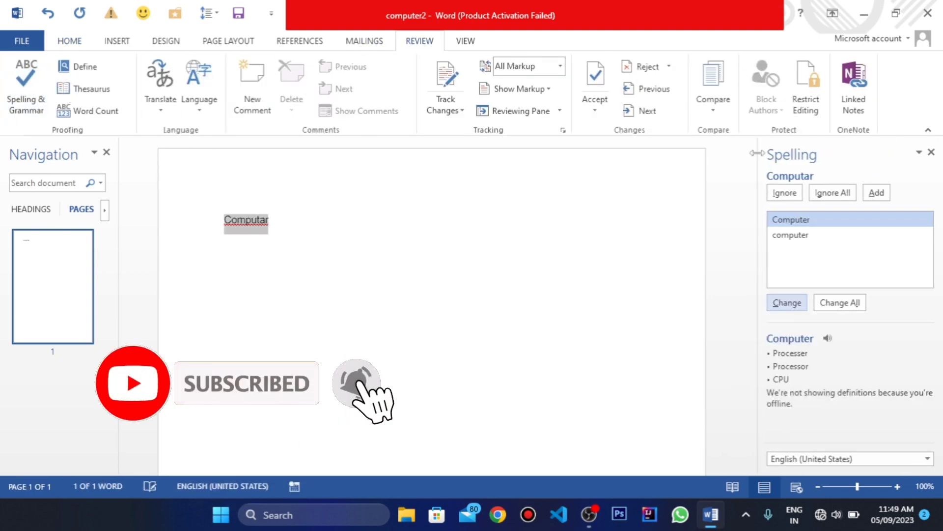
left_click(794, 195)
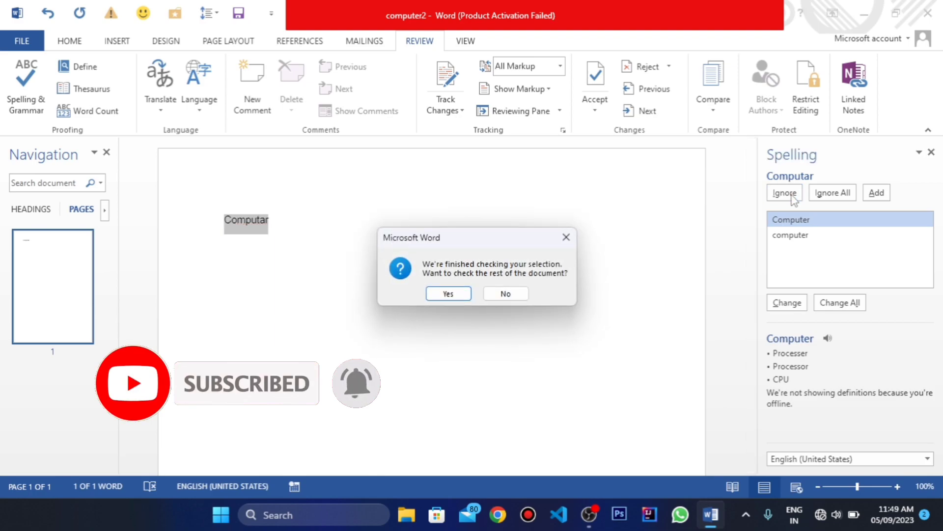
left_click(448, 293)
left_click(476, 295)
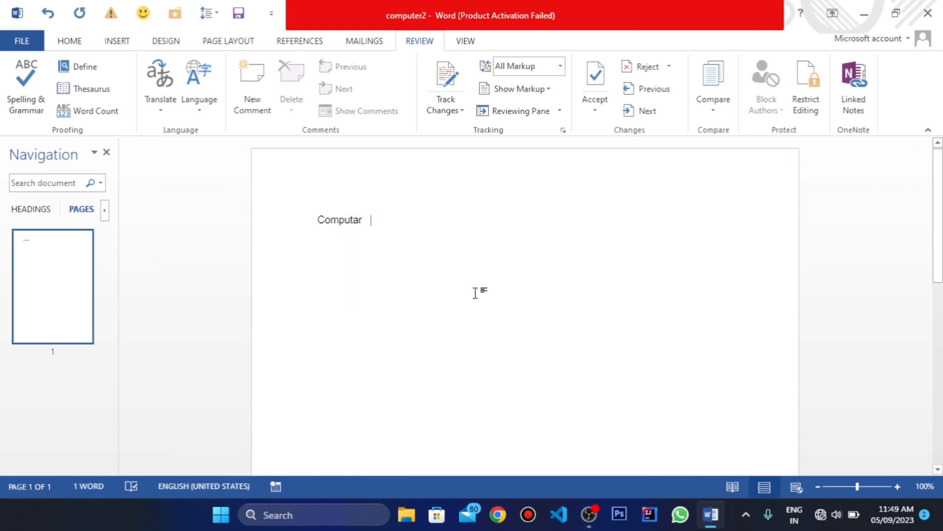
key("ctrl+z")
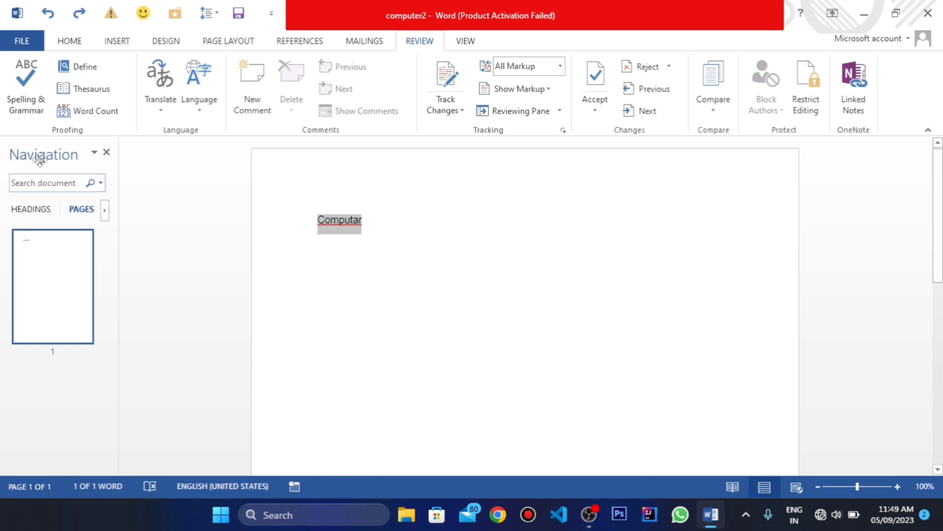
Step: Reopen the spelling check on "Computar" and add the words "edot that" after it in the document
left_click(43, 111)
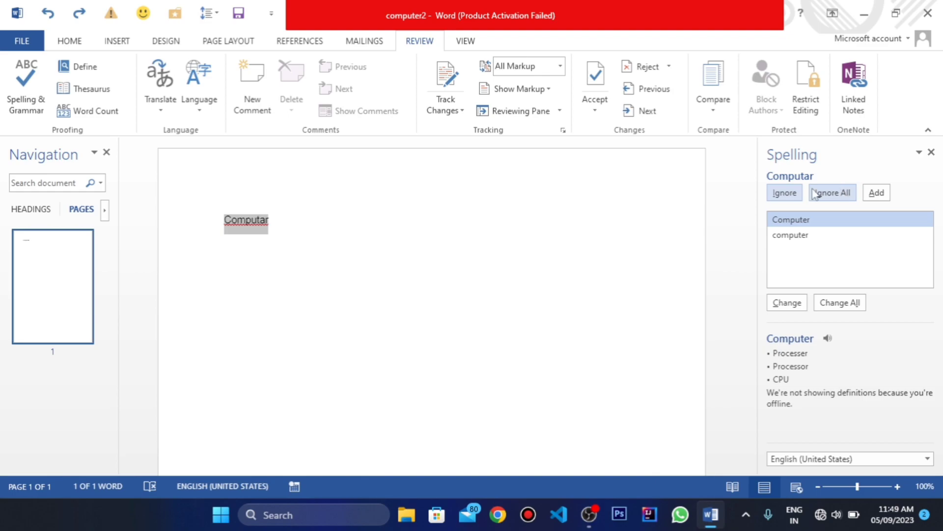
left_click(271, 229)
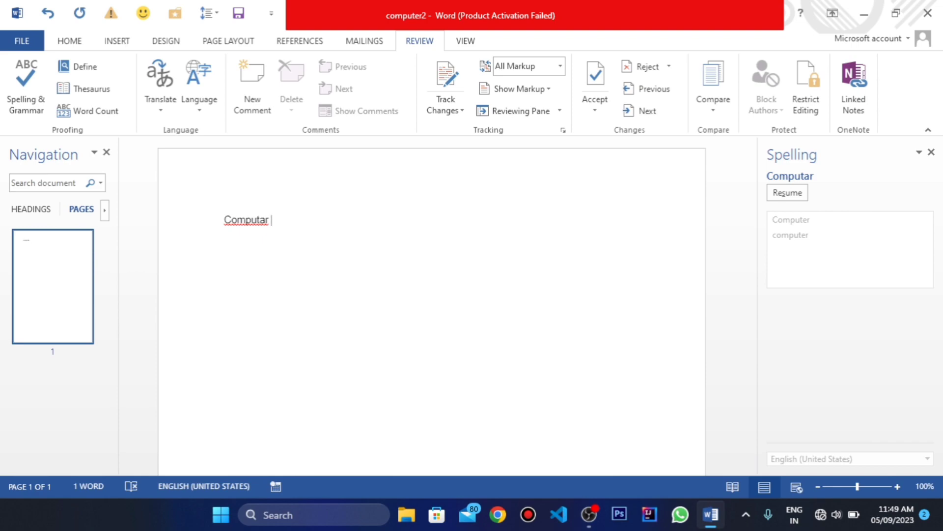
type("edot ")
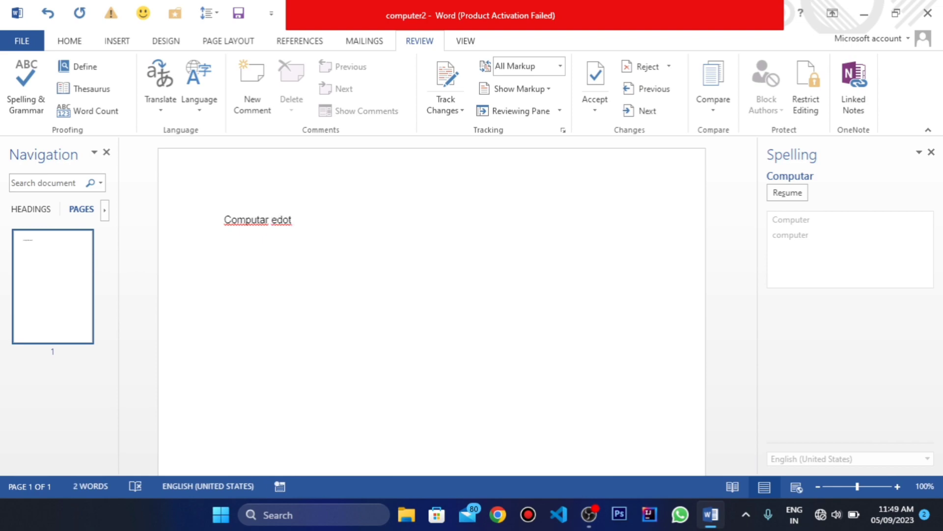
type("that")
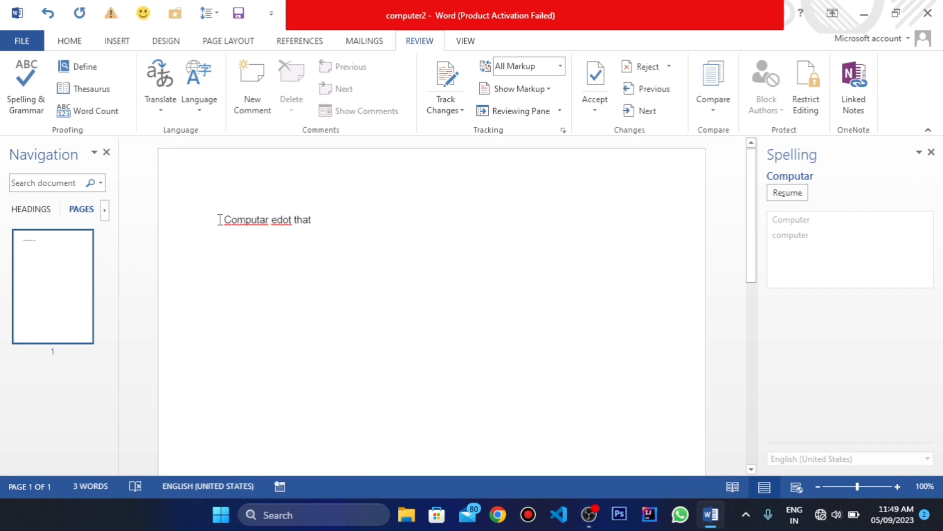
Step: Spell-check the line "Computar edot that", ignoring all occurrences of both misspelled words, and undo both ignores
left_click_drag(222, 220, 326, 221)
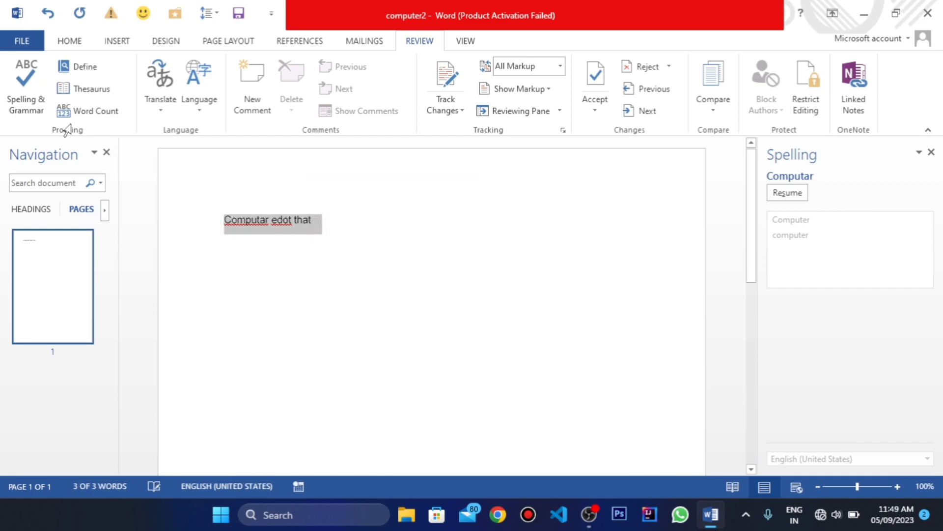
left_click(25, 84)
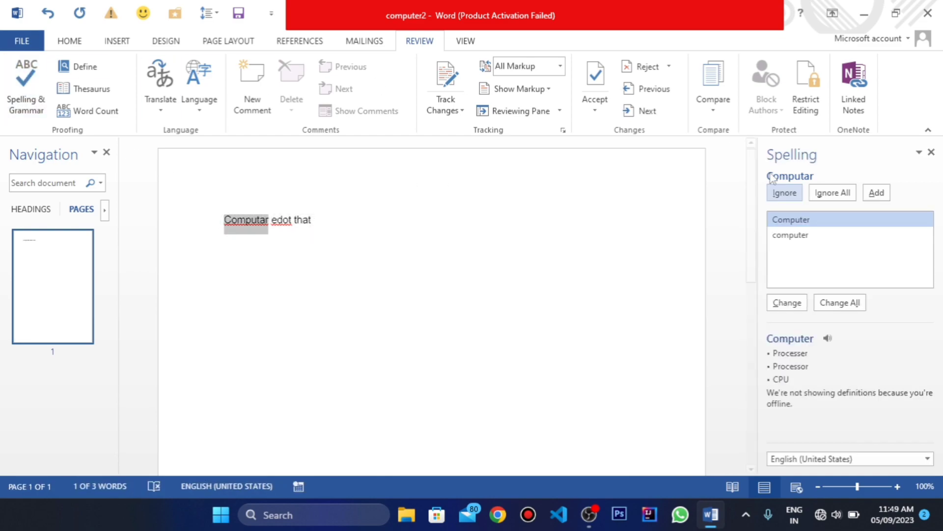
left_click(838, 194)
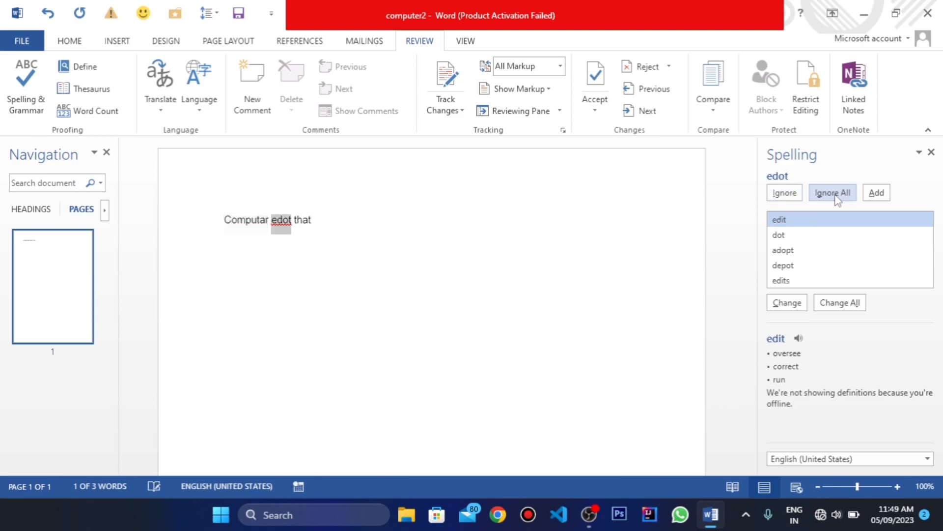
left_click(837, 194)
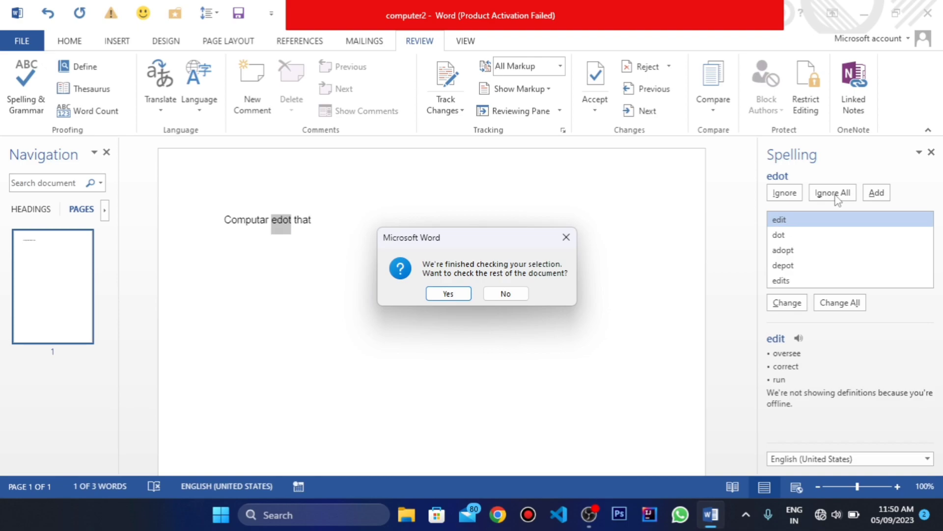
left_click(567, 238)
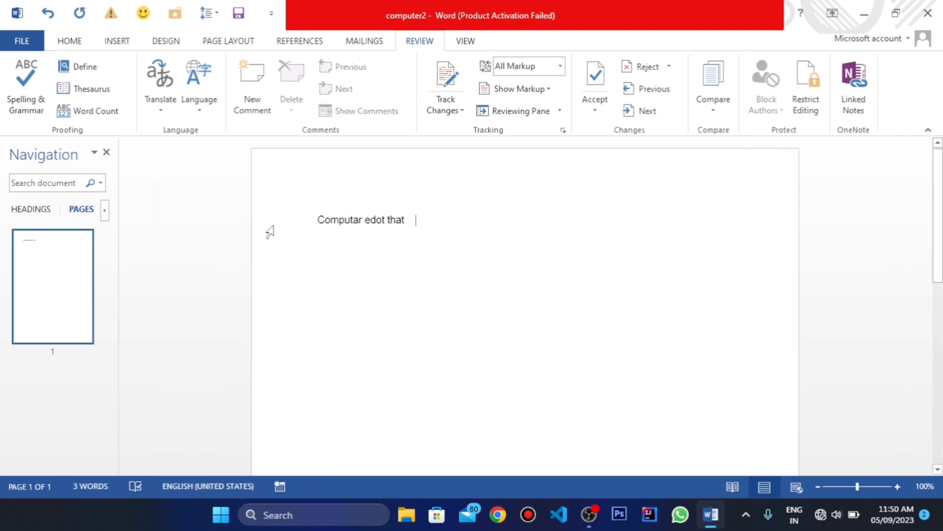
key("ctrl+z")
key("ctrl+z")
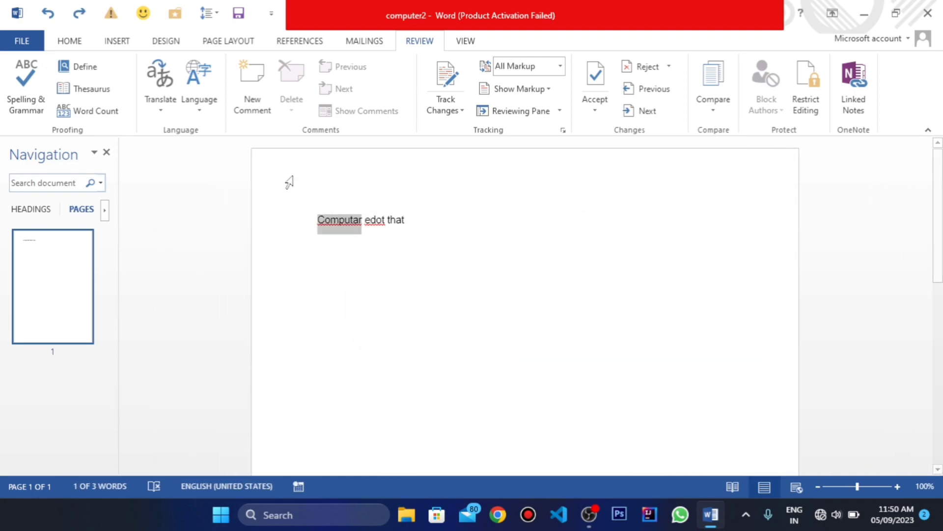
Step: Run the spelling check, changing "Computar" to "Computer" and "edot" to "edit", without checking the rest of the document
left_click(26, 86)
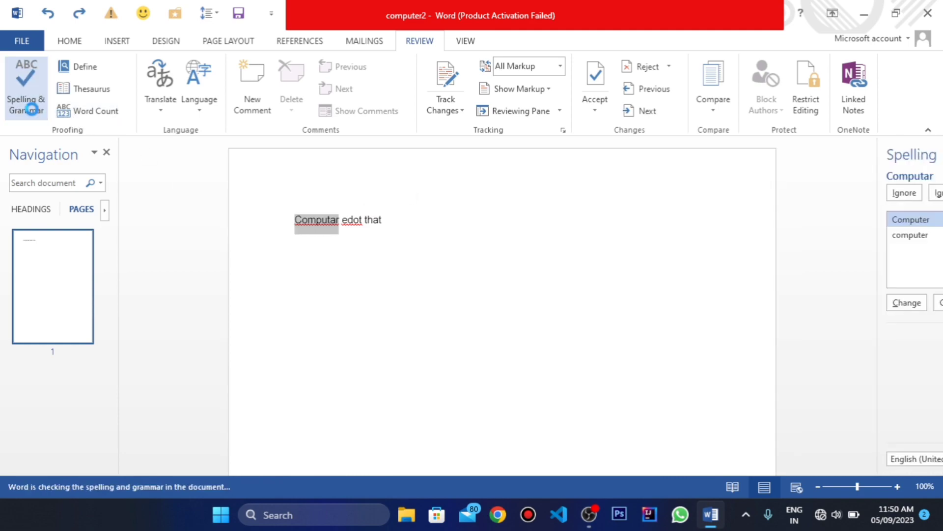
left_click(786, 303)
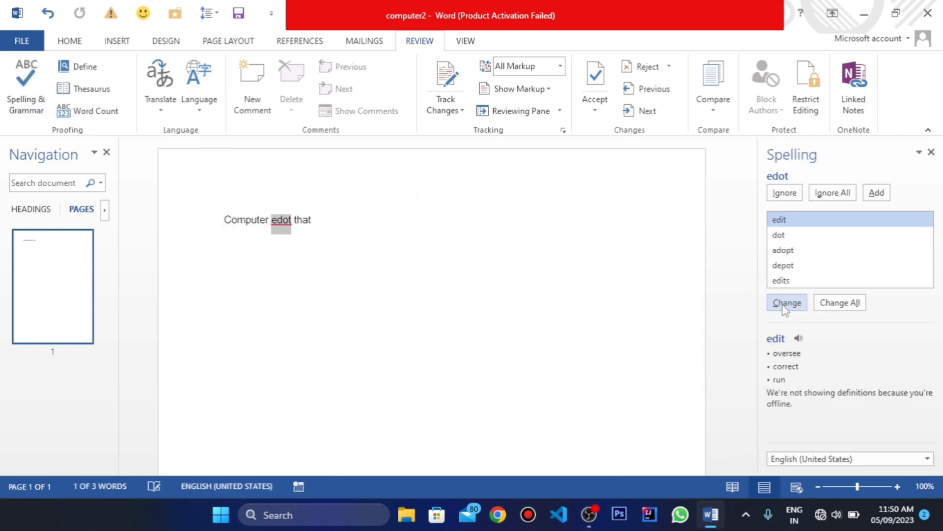
left_click(786, 303)
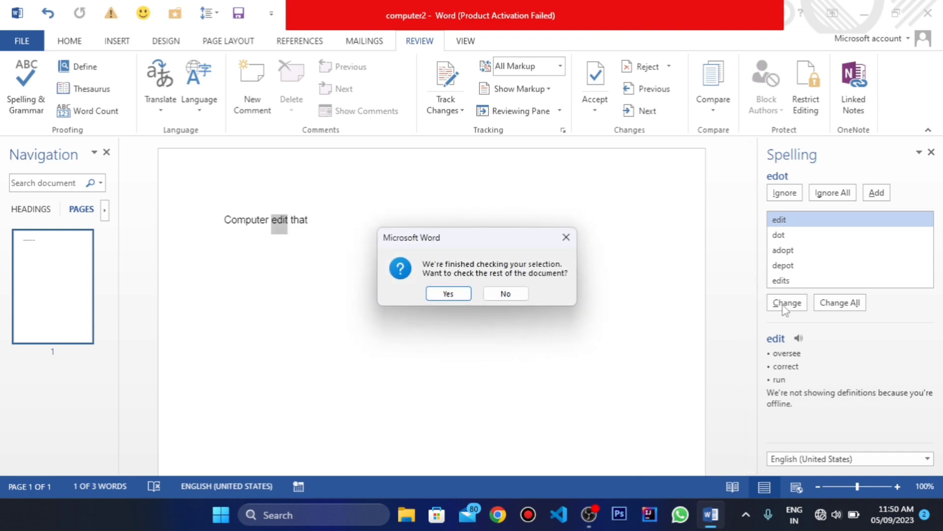
left_click(566, 238)
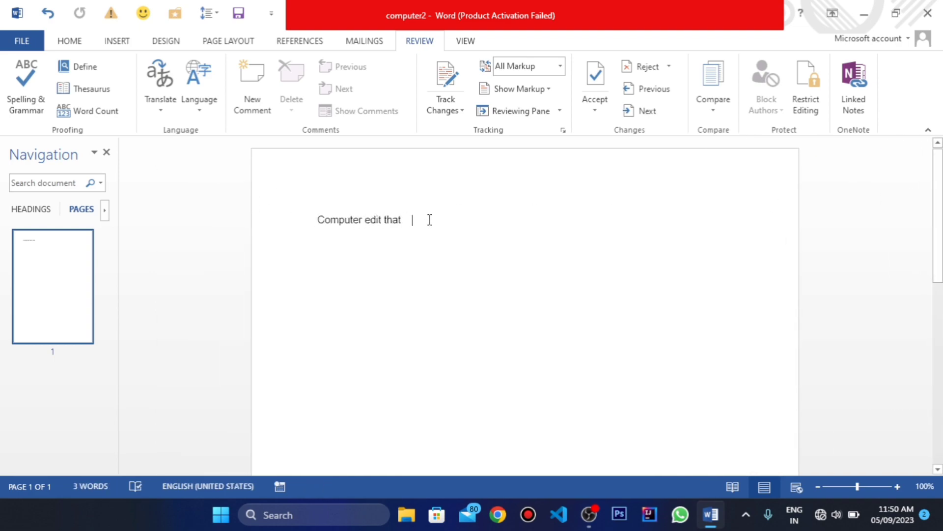
Step: Run the spelling and grammar check on the line "Computer edit that" and on the rest of the document
left_click(264, 216)
left_click(29, 93)
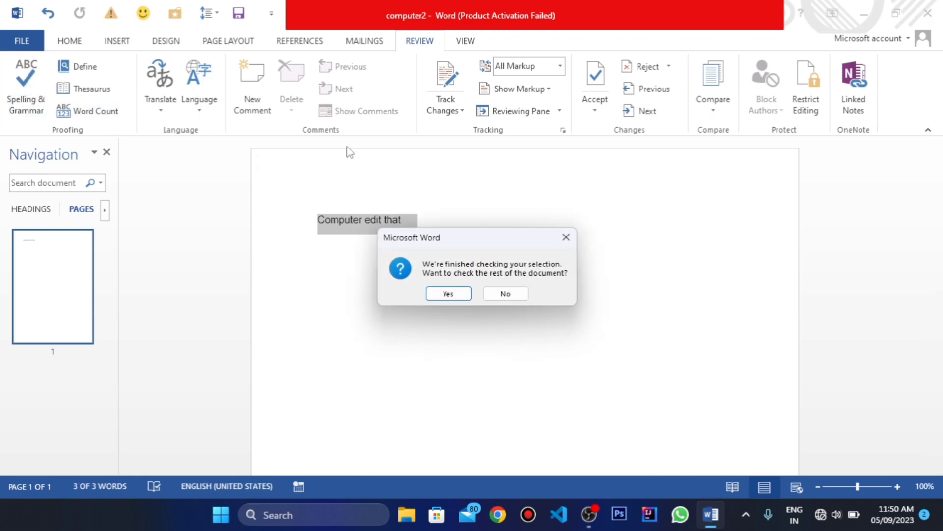
left_click(448, 296)
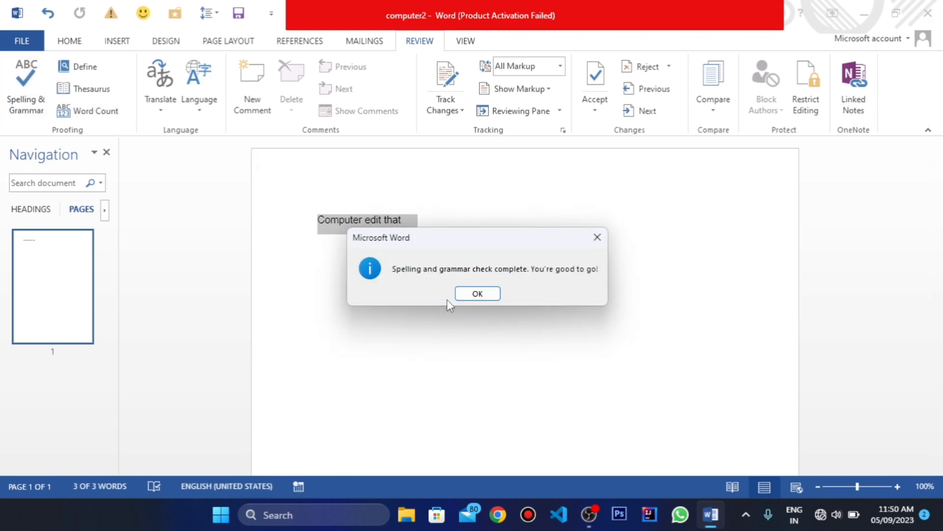
left_click(478, 295)
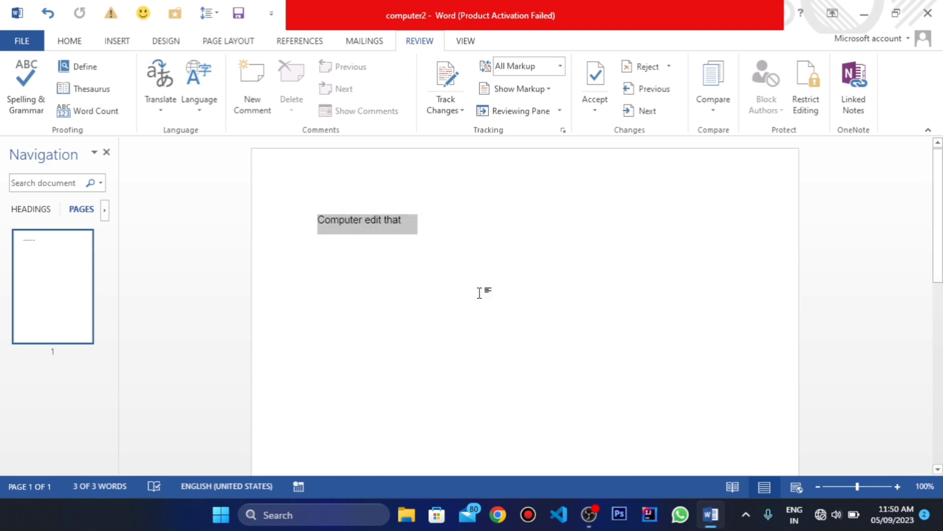
Step: Delete the whole line "Computer edit that" from the page
left_click(375, 238)
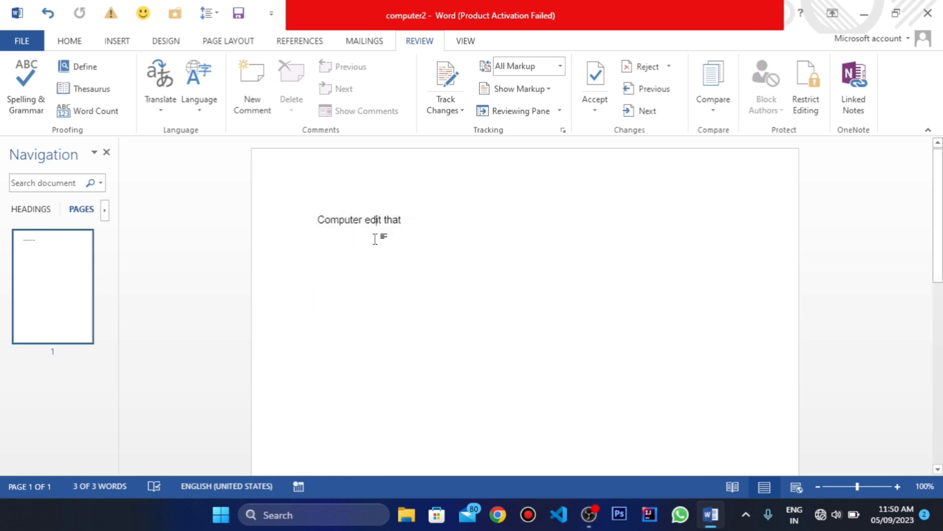
left_click_drag(459, 215, 229, 212)
key("Delete")
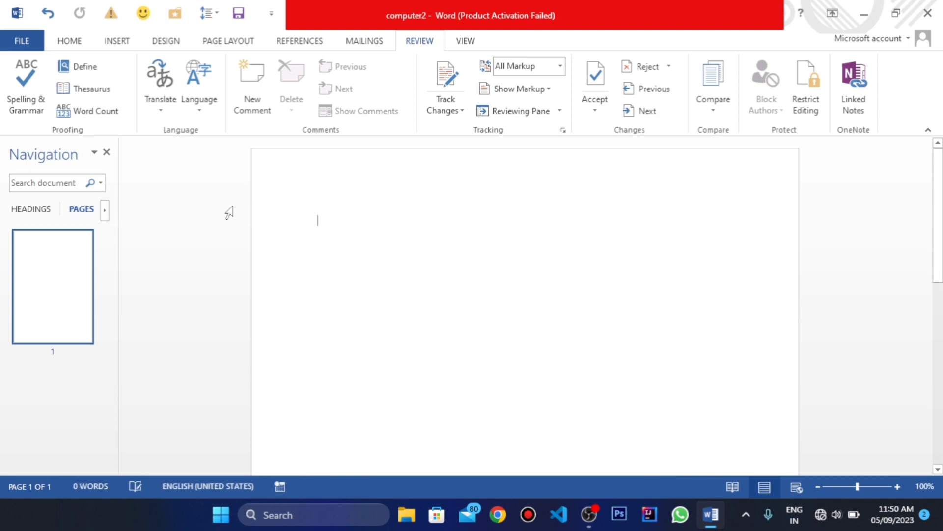
Step: Fill the empty page with Word's sample paragraphs using =rand()
type("=r")
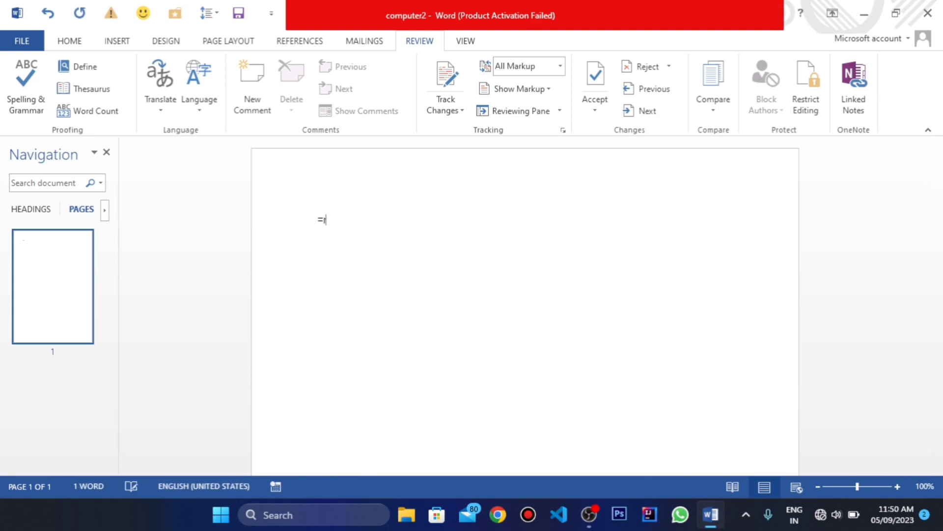
type("and()")
key("Return")
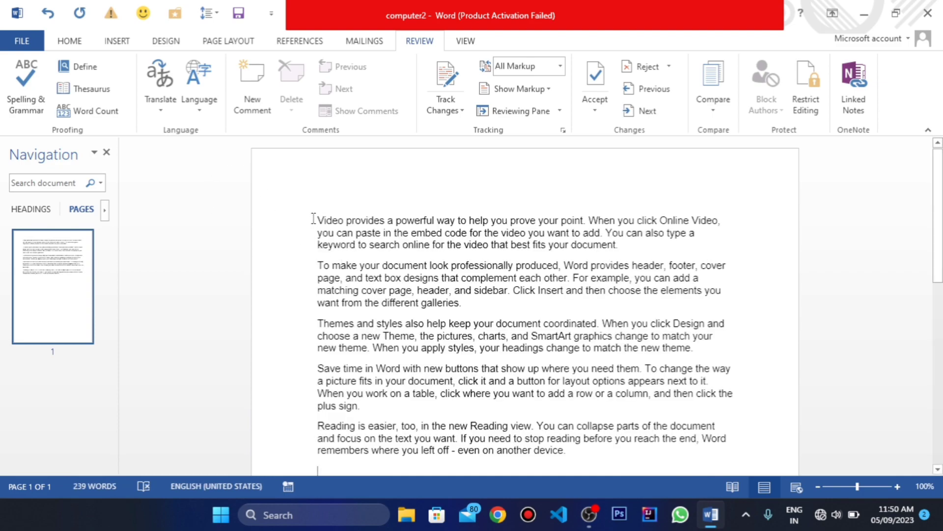
Step: Look up the definition of the entire document text in the dictionaries, and close the results
key("ctrl+a")
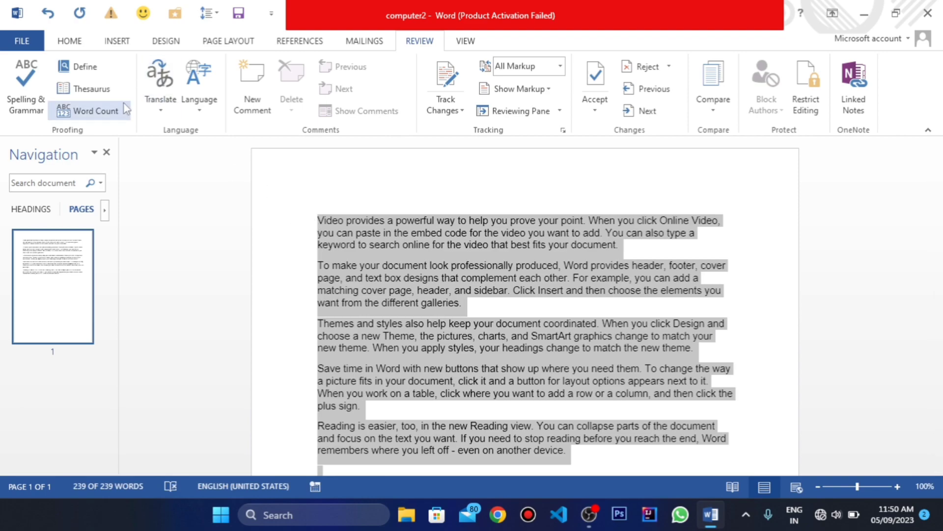
left_click(88, 85)
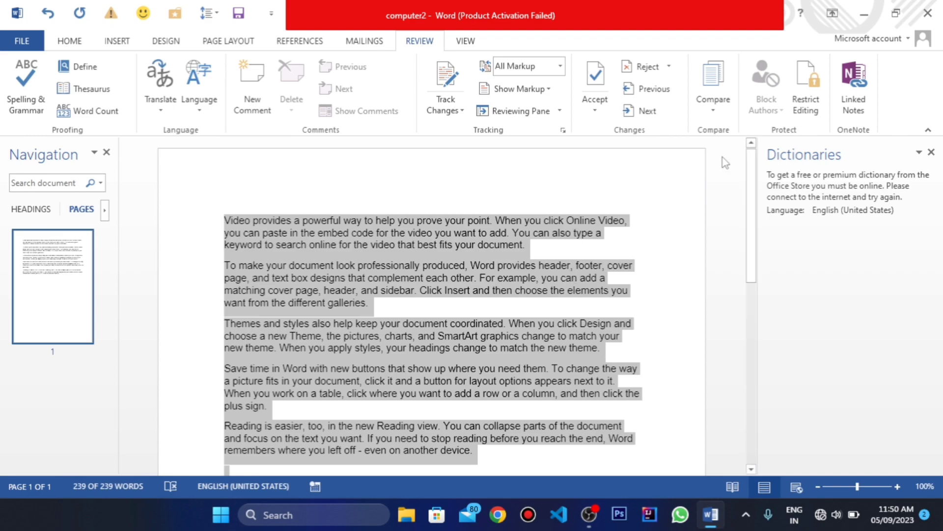
left_click(932, 152)
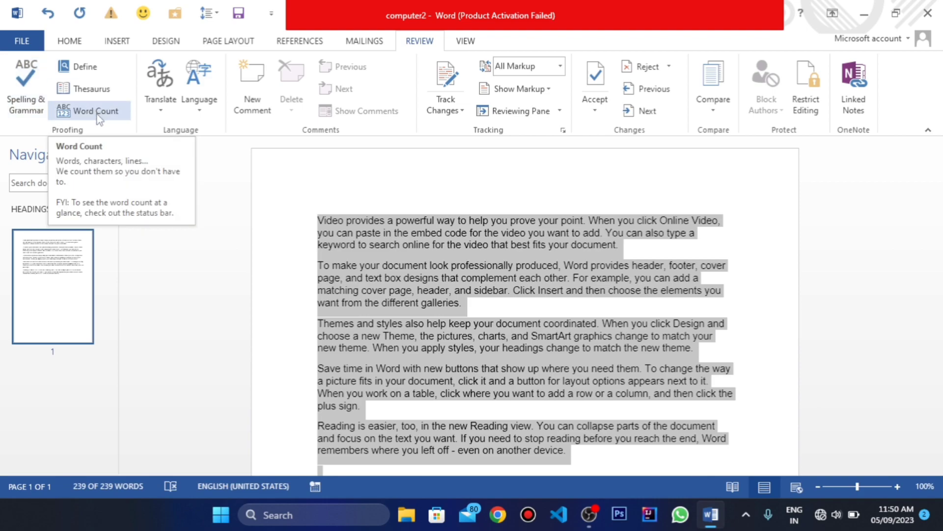
Step: Look up the selected document text in the Thesaurus and raise the sound volume for its pronunciation
left_click(84, 90)
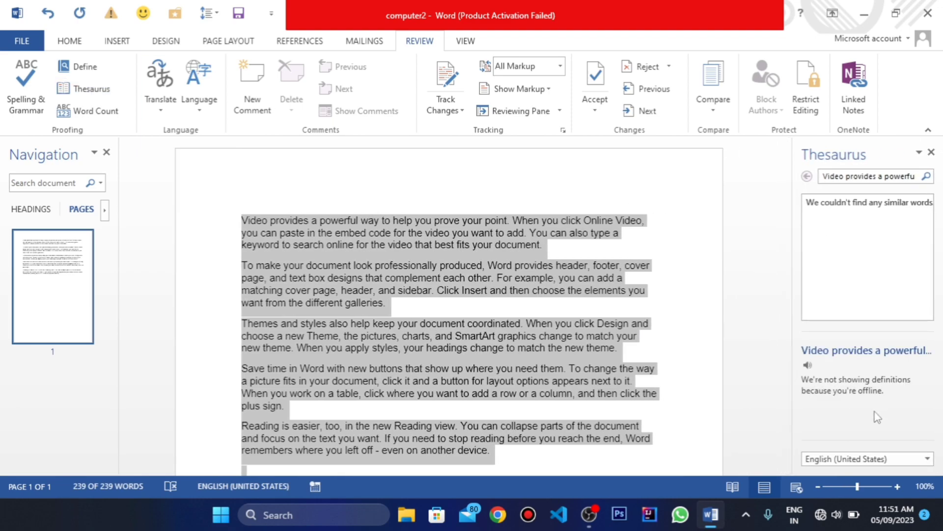
left_click(857, 460)
left_click(857, 460)
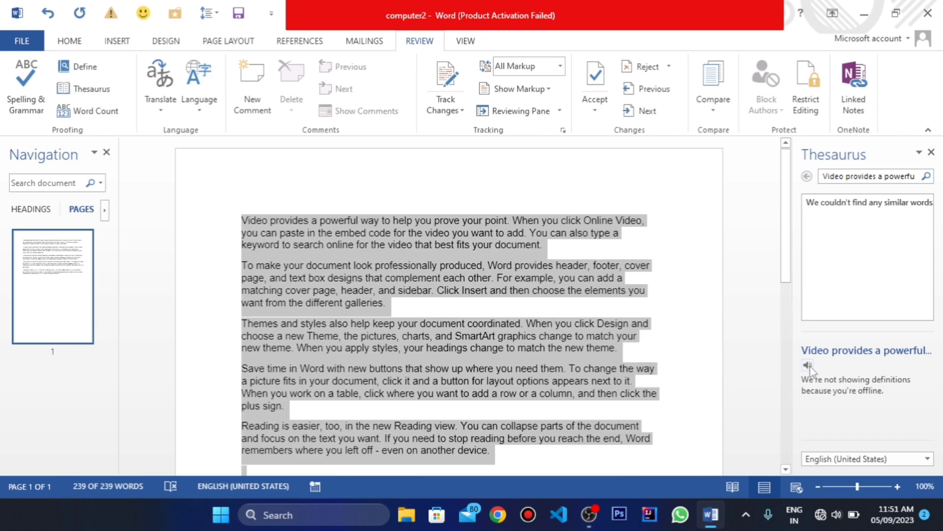
key("XF86AudioRaiseVolume")
Step: Switch the Thesaurus language to Spanish (Spain) and back to English (United States), and raise the sound volume
left_click(834, 460)
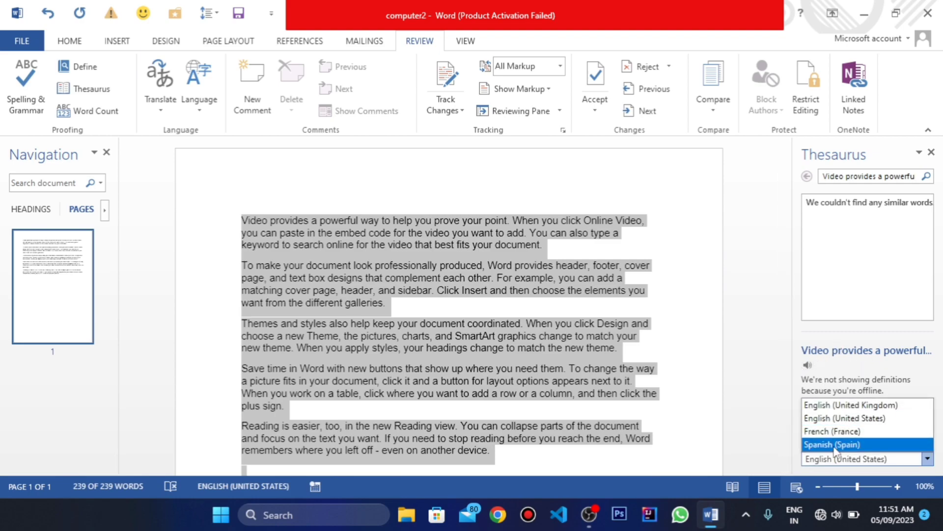
left_click(832, 445)
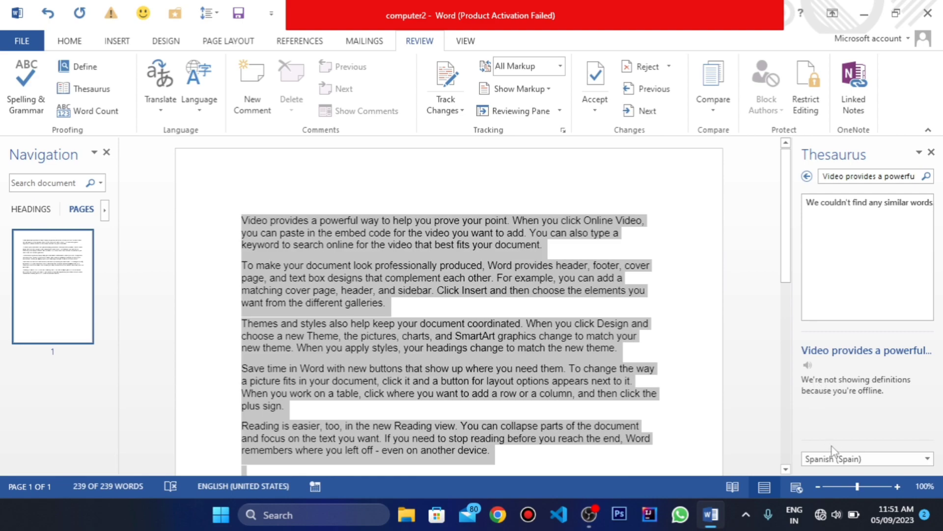
left_click(835, 459)
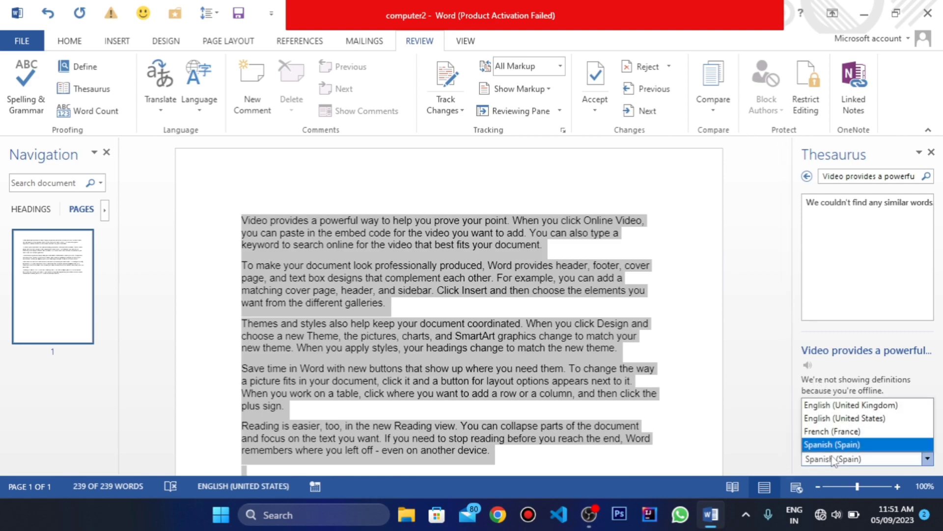
left_click(837, 418)
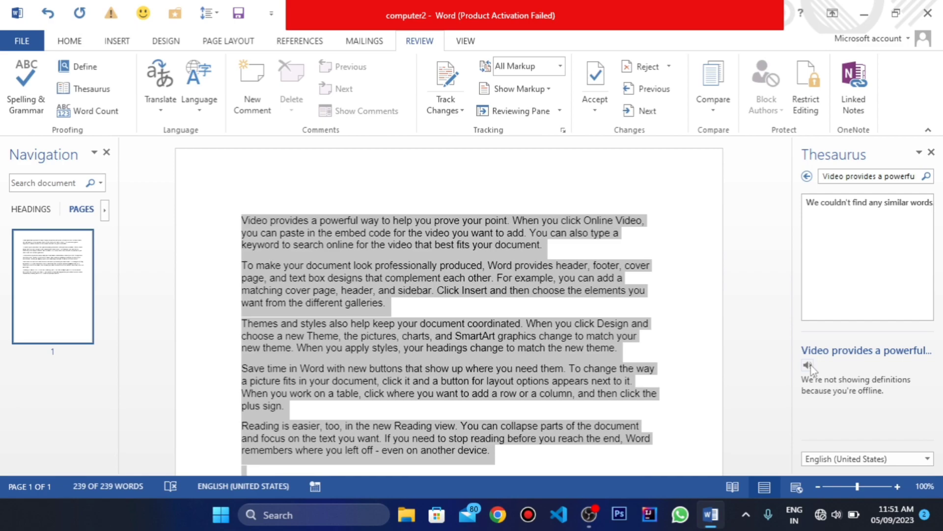
key("XF86AudioRaiseVolume")
key("XF86AudioRaiseVolume")
key("XF86AudioRaiseVolume")
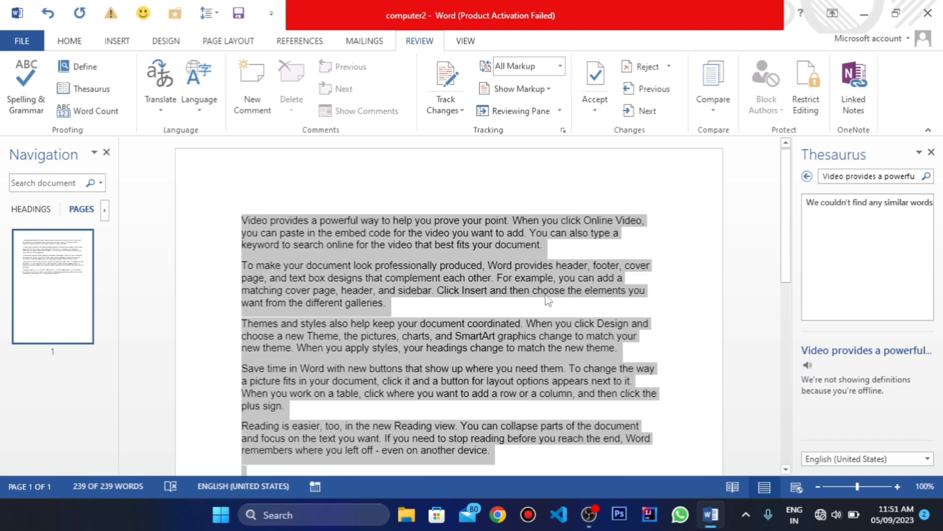
Step: Select all five paragraphs and check their Word Count statistics
left_click(448, 305)
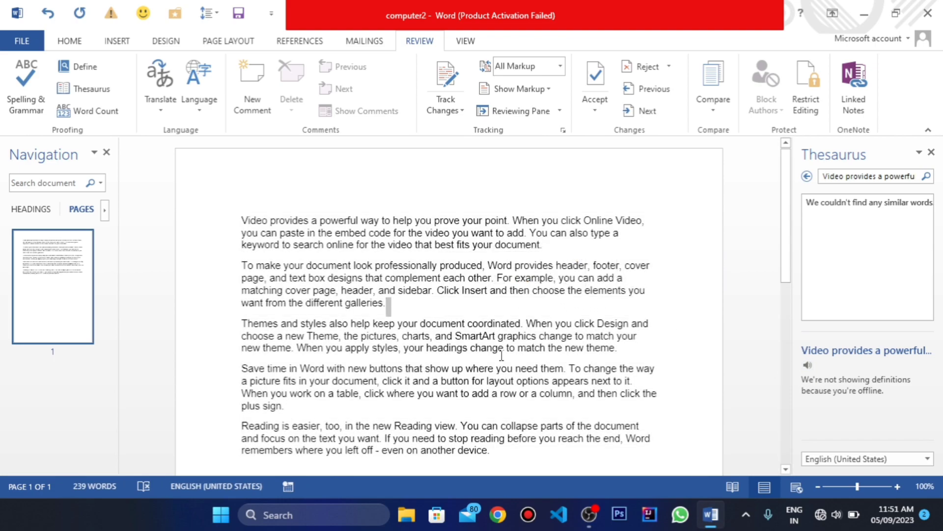
left_click_drag(491, 451, 237, 222)
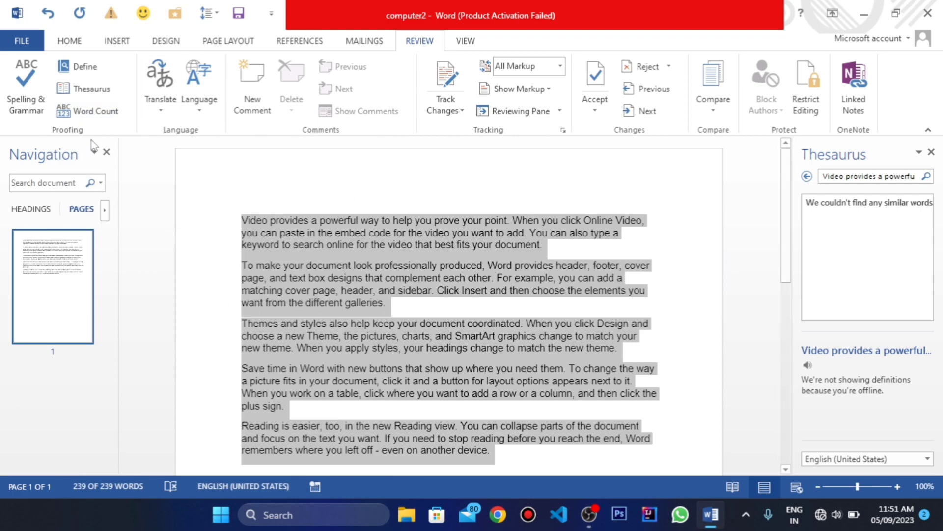
left_click(99, 113)
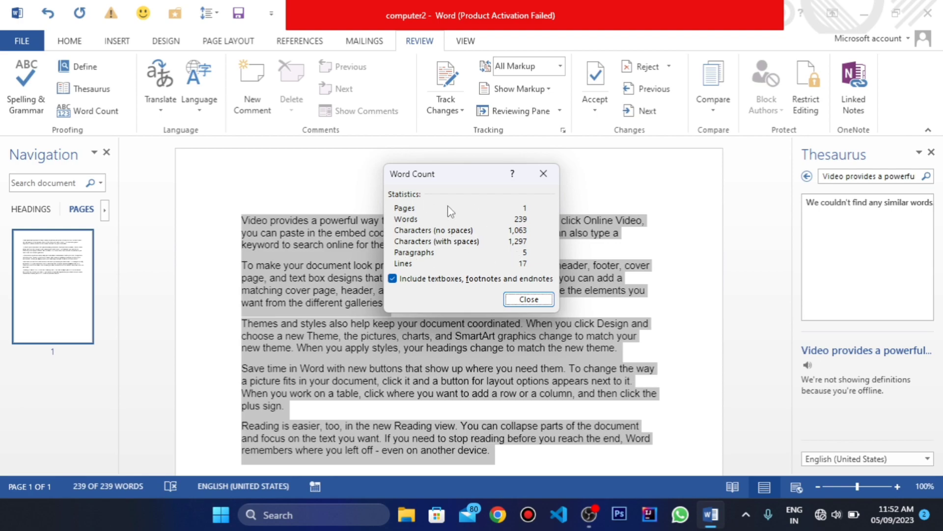
left_click_drag(447, 178, 389, 191)
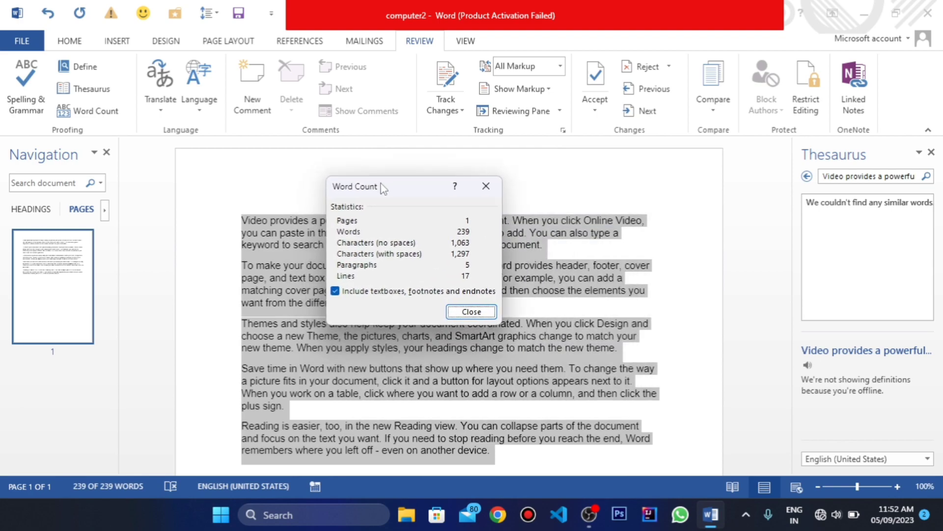
left_click(471, 311)
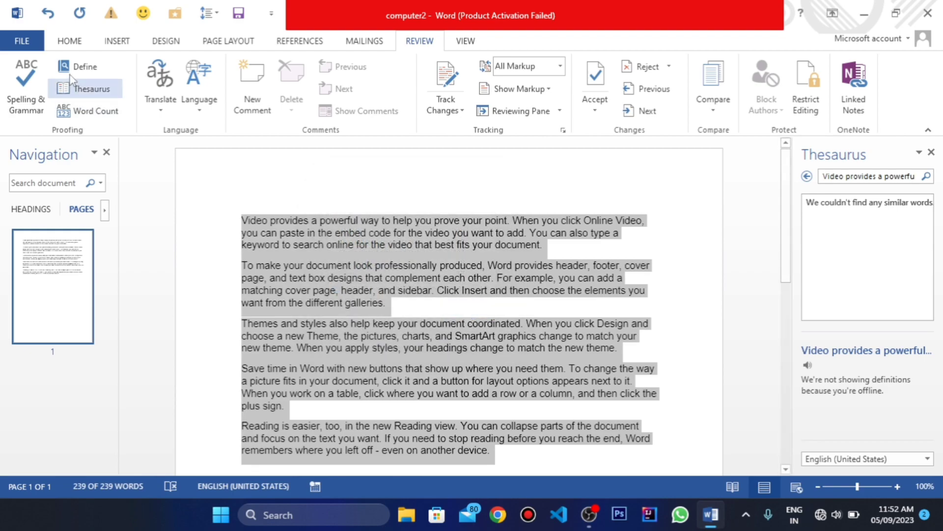
Step: Open the translation language options and examine the languages available for the Mini Translator
left_click(158, 102)
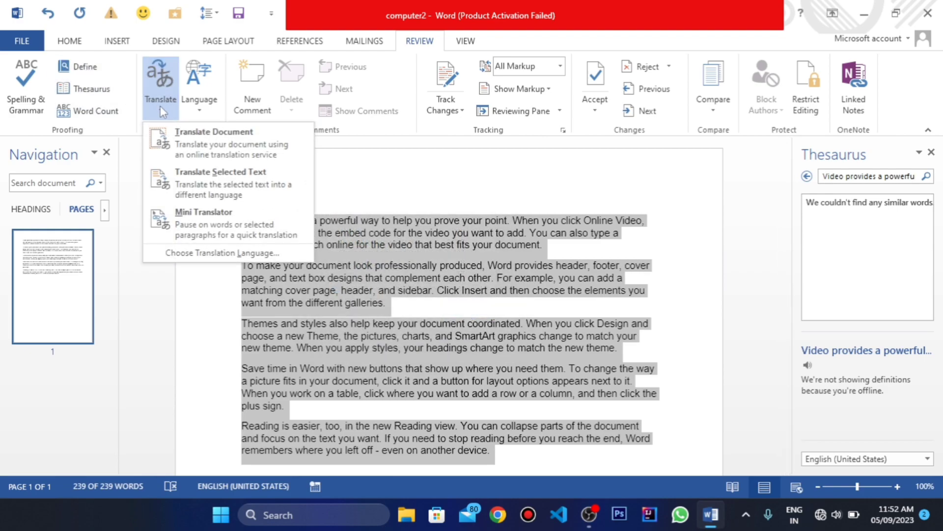
left_click(231, 138)
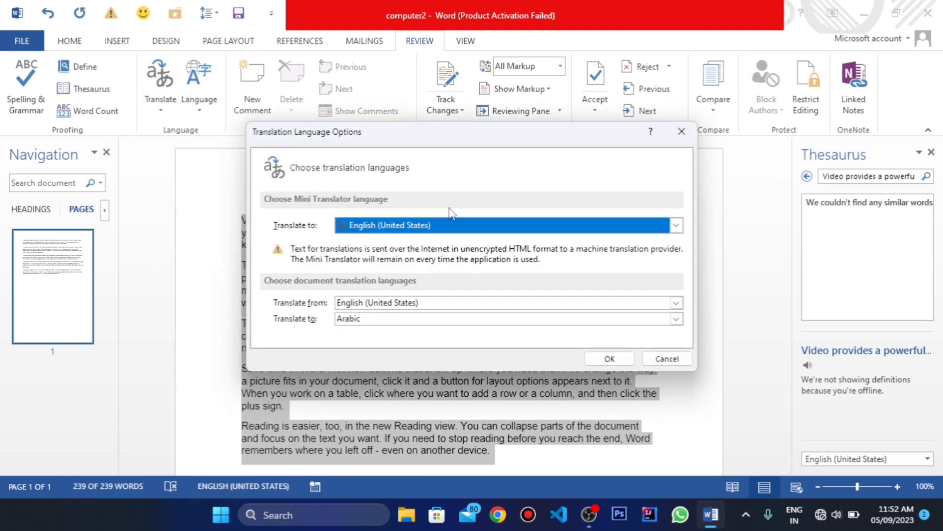
left_click(677, 226)
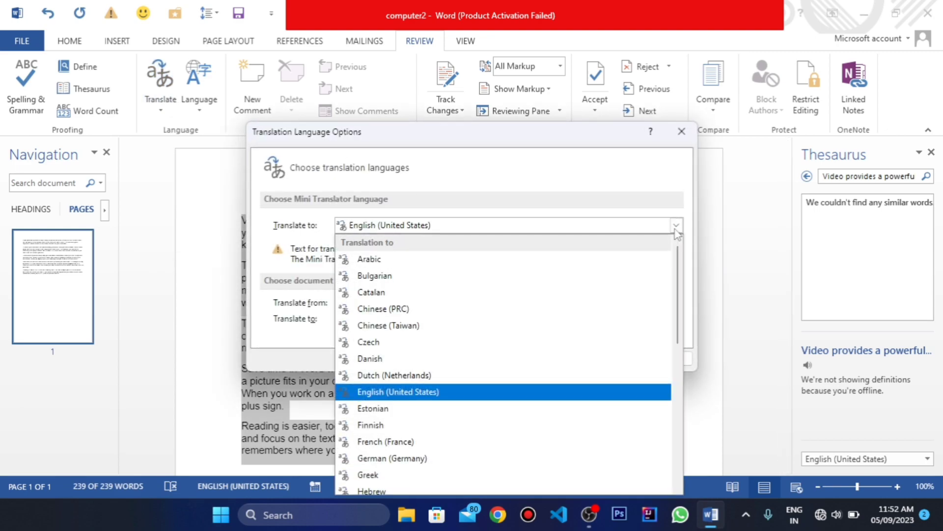
scroll(391, 372, "down", 7)
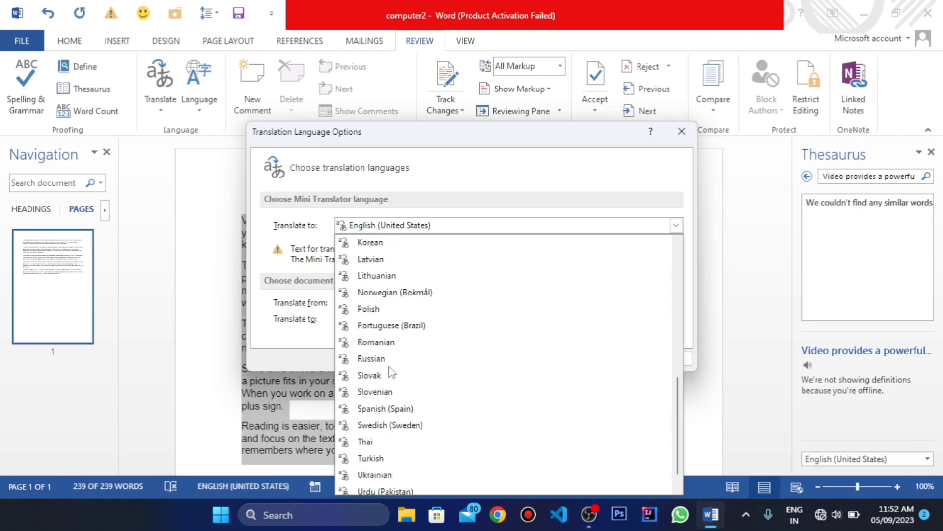
scroll(391, 372, "down", 1)
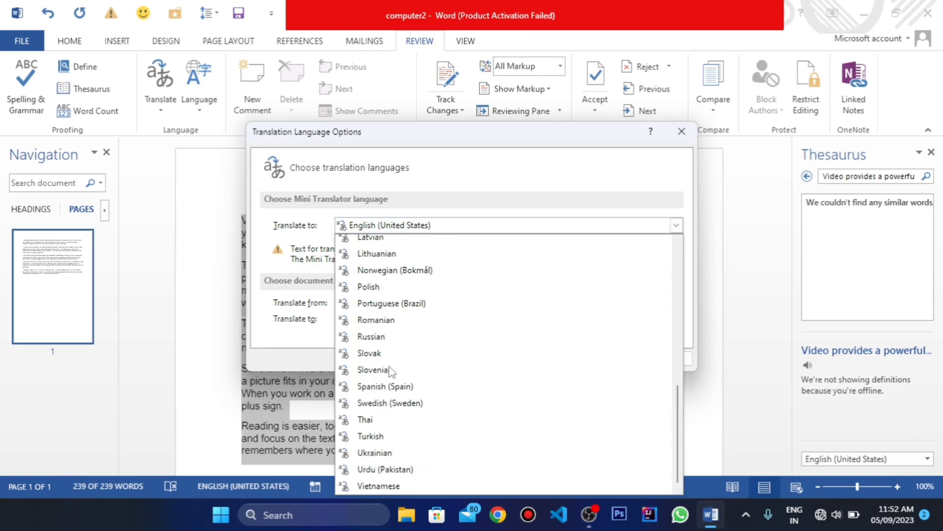
scroll(390, 372, "up", 4)
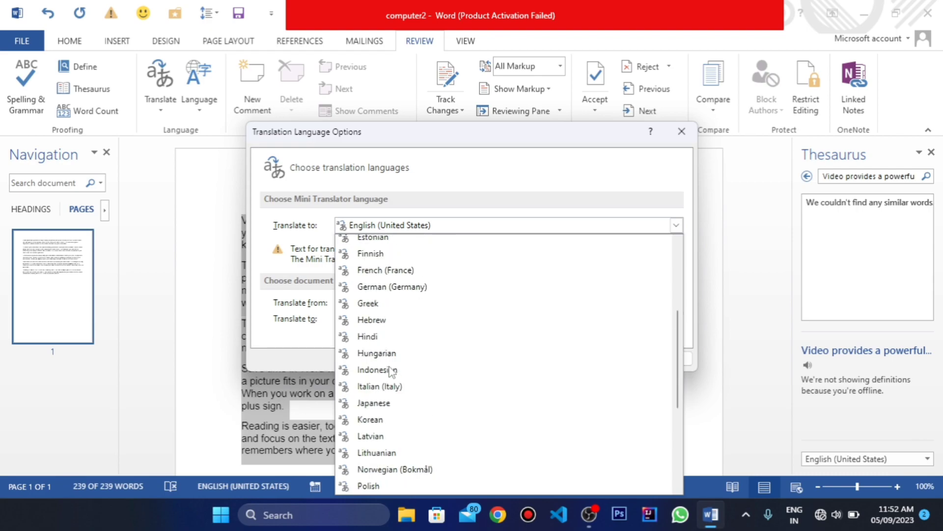
scroll(391, 372, "up", 4)
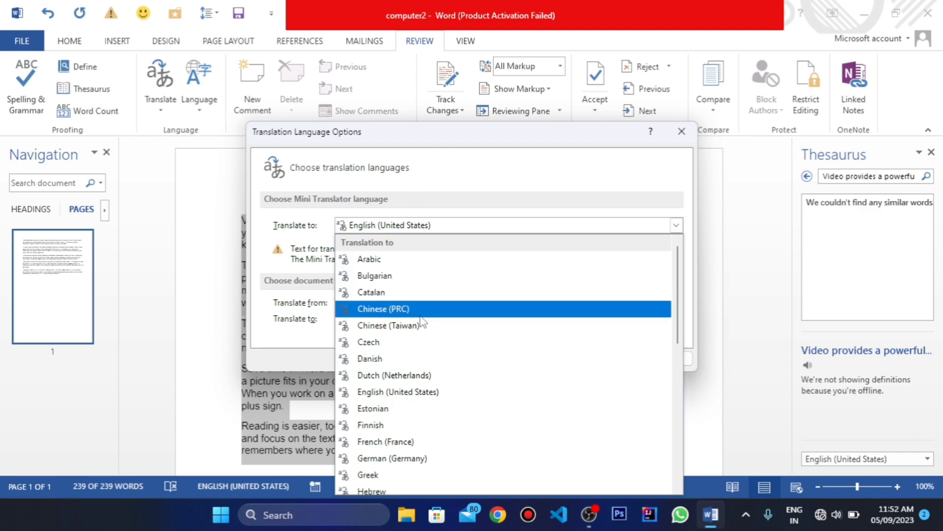
scroll(421, 322, "down", 6)
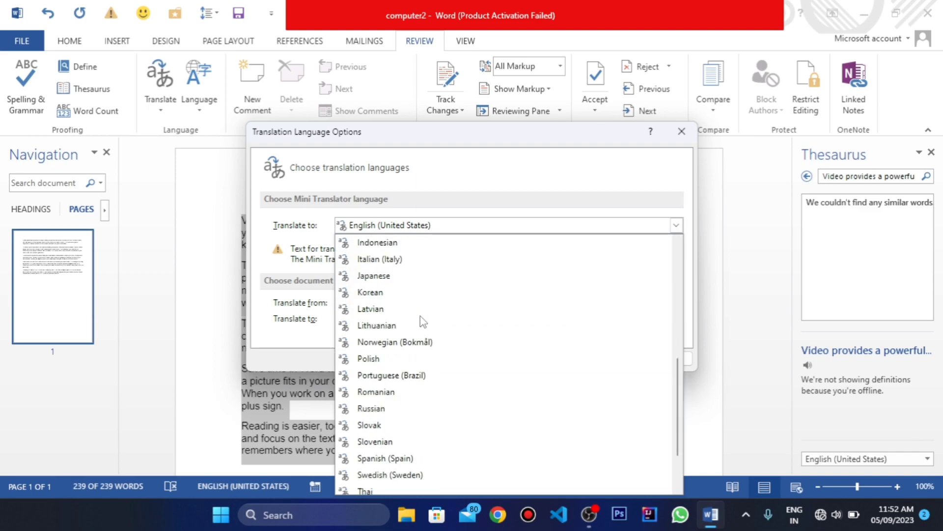
scroll(421, 322, "up", 2)
scroll(421, 322, "up", 3)
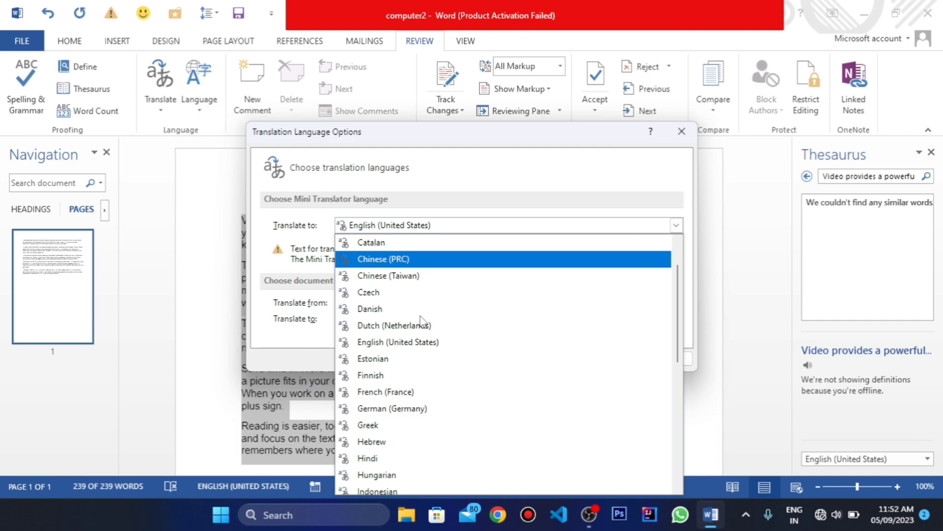
scroll(422, 322, "down", 6)
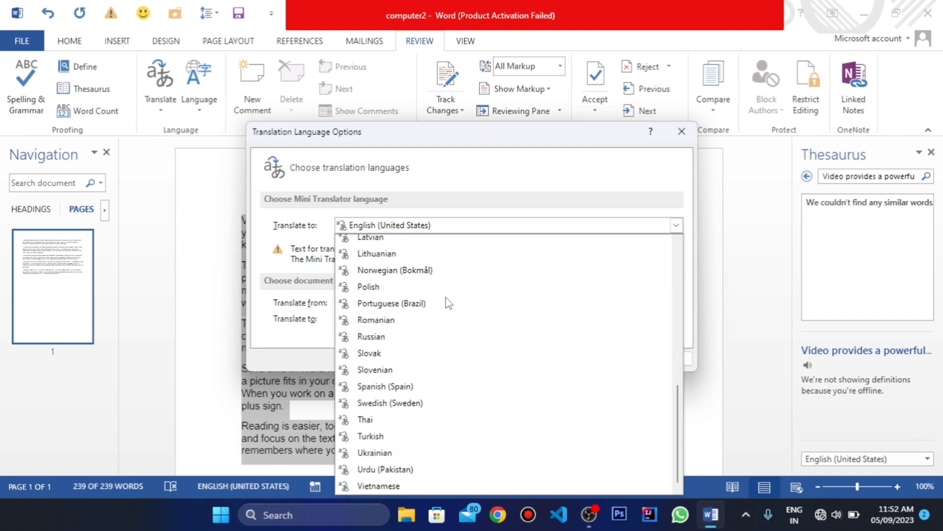
key("Escape")
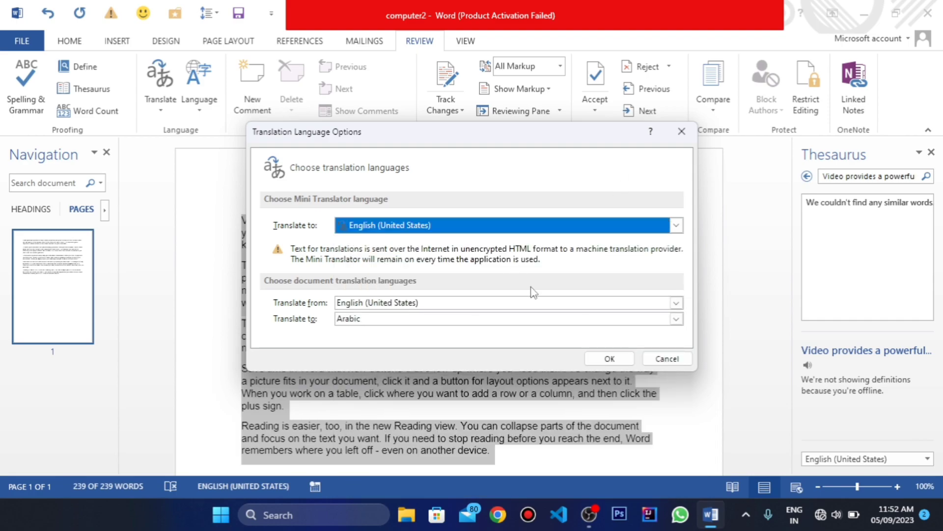
Step: Examine the source and target languages available for document translation, and leave the translation options
left_click(641, 303)
key("Escape")
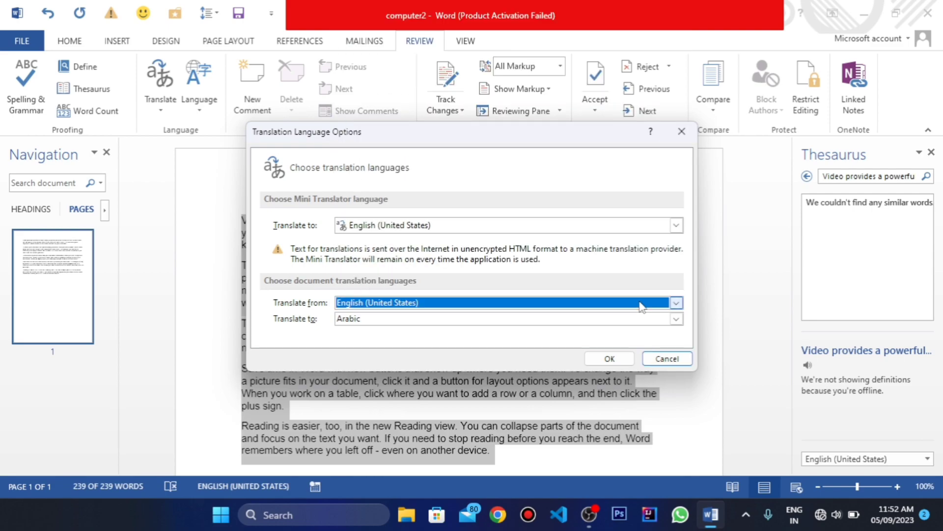
left_click(491, 324)
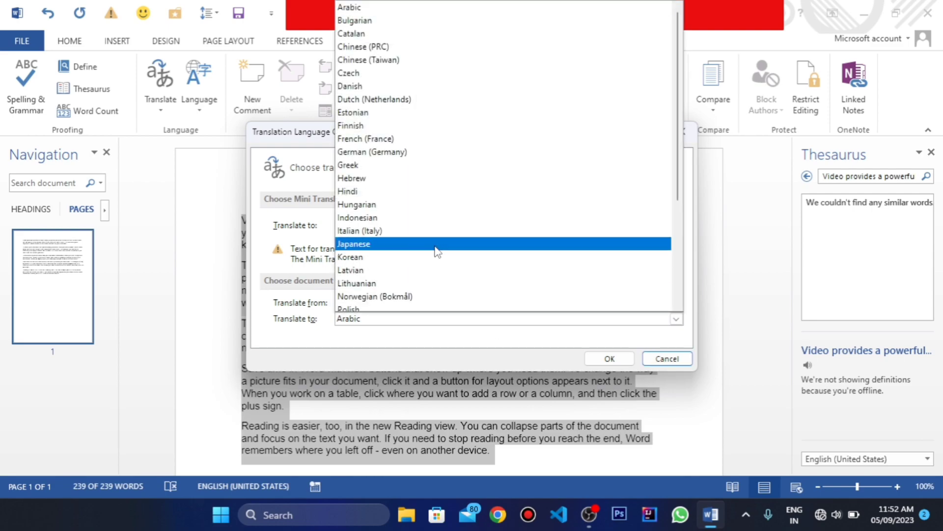
scroll(437, 252, "down", 4)
scroll(437, 252, "up", 5)
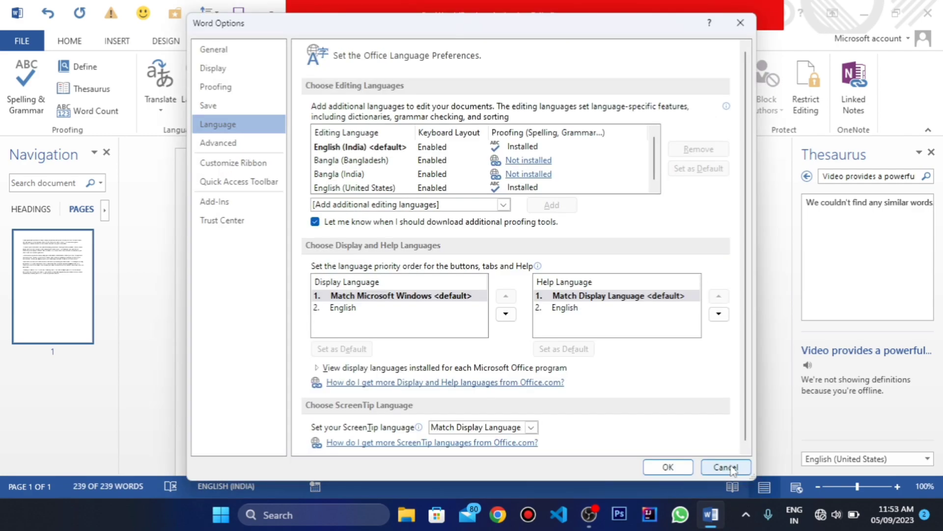
left_click(726, 468)
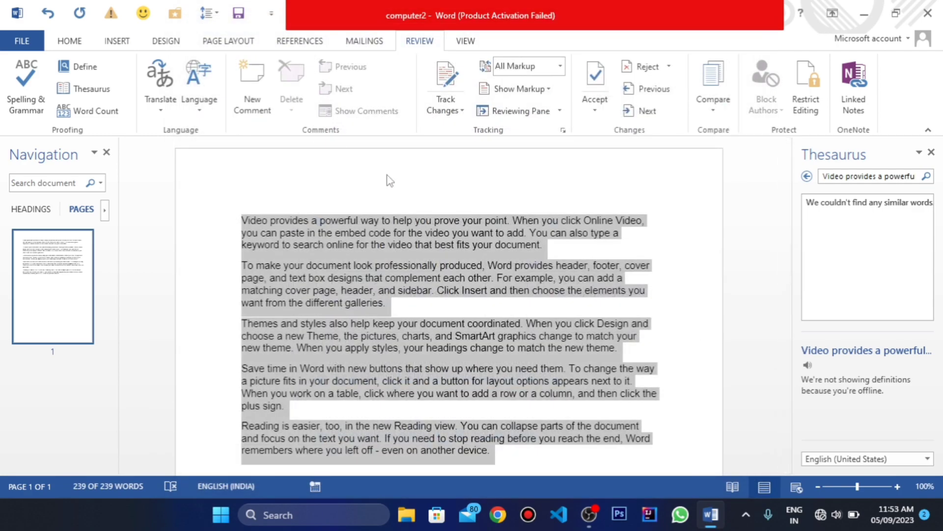
Step: Add the comment "this is" to the word "paste" in the first paragraph
left_click(317, 219)
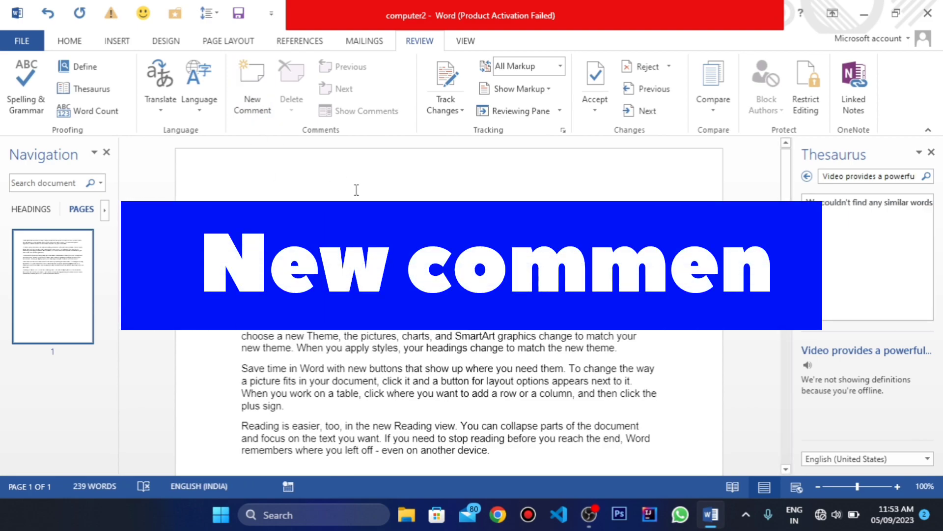
double_click(339, 220)
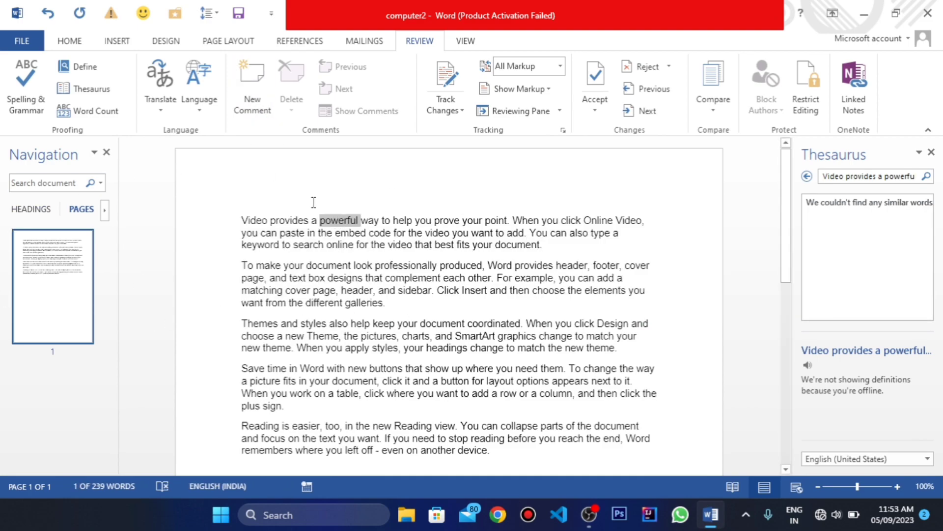
double_click(281, 232)
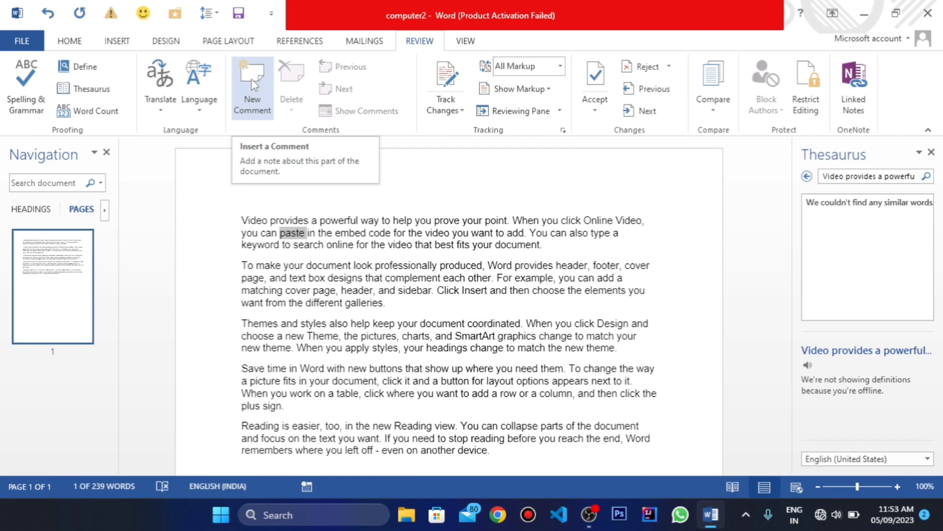
left_click(252, 83)
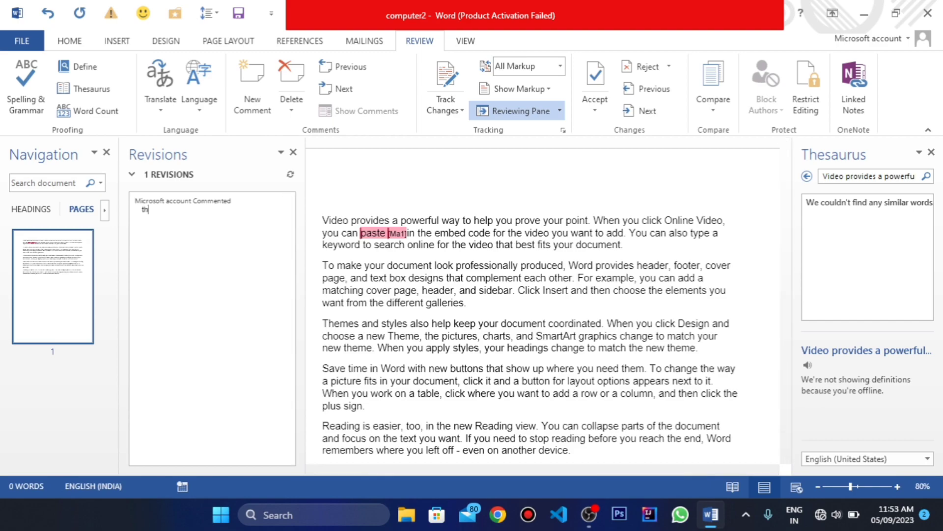
left_click(459, 291)
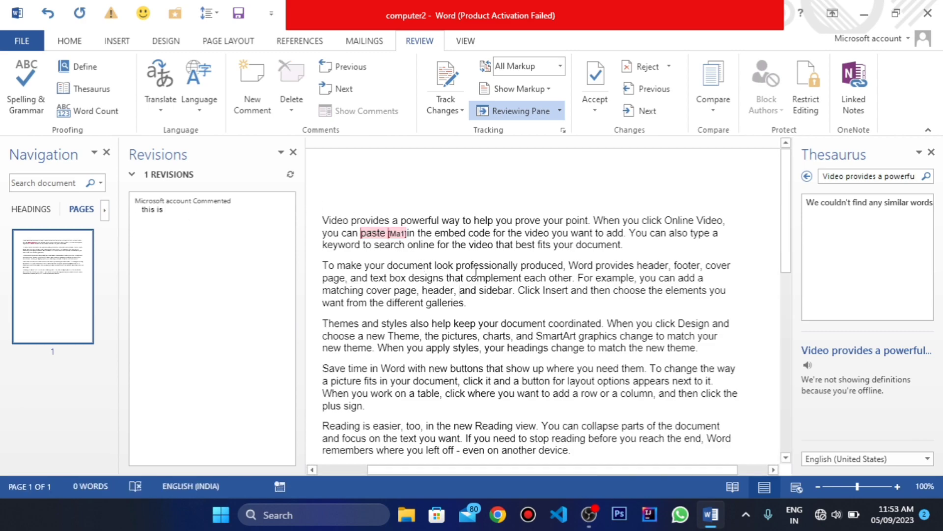
Step: Add the comment "others" to the word "complement" in the second paragraph
double_click(494, 278)
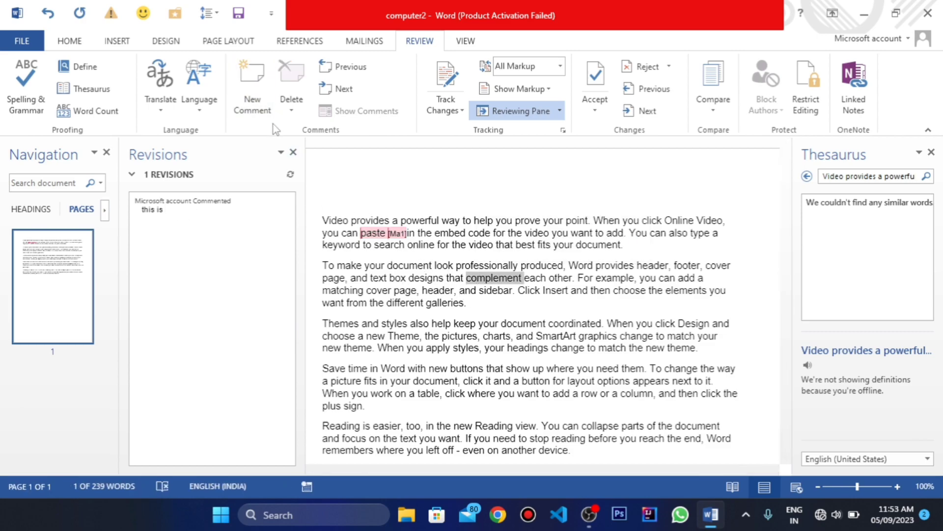
left_click(262, 105)
type("thers")
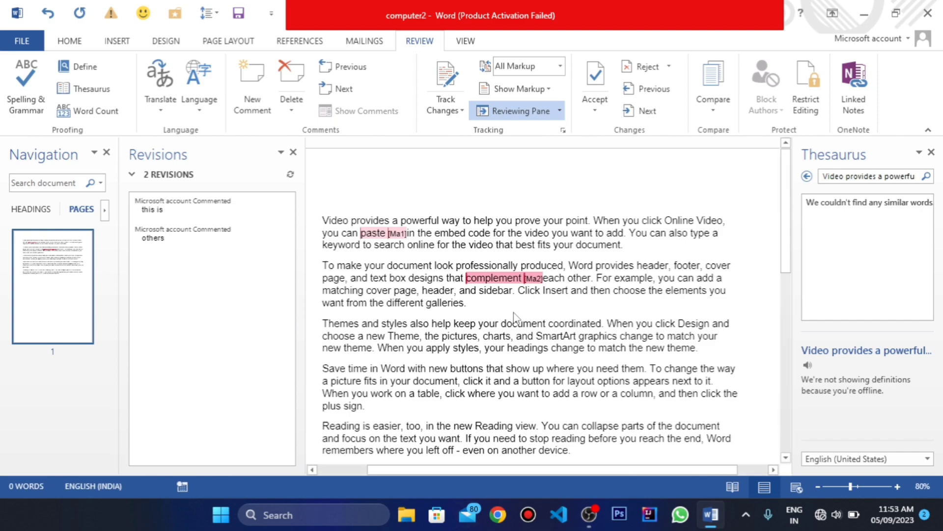
Step: Add the comment "the" to the word "document" in the third paragraph
double_click(520, 324)
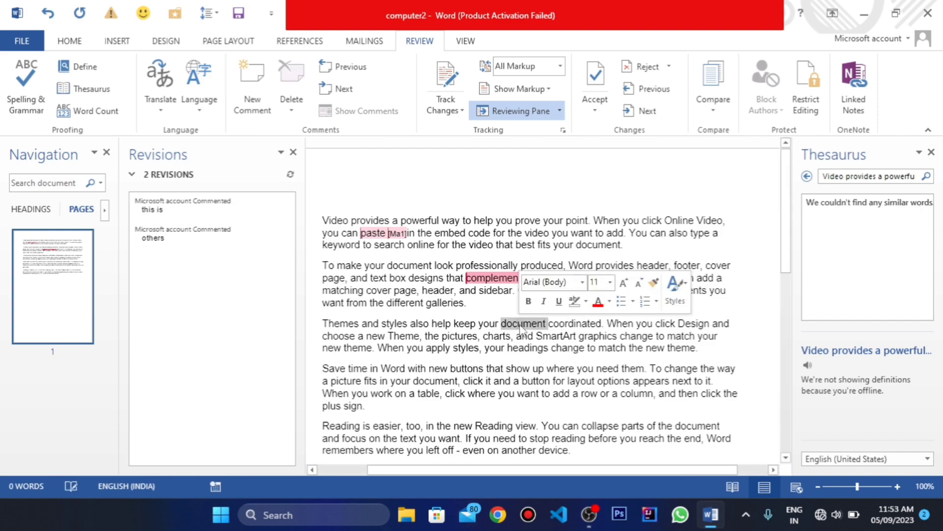
left_click(246, 107)
type("th")
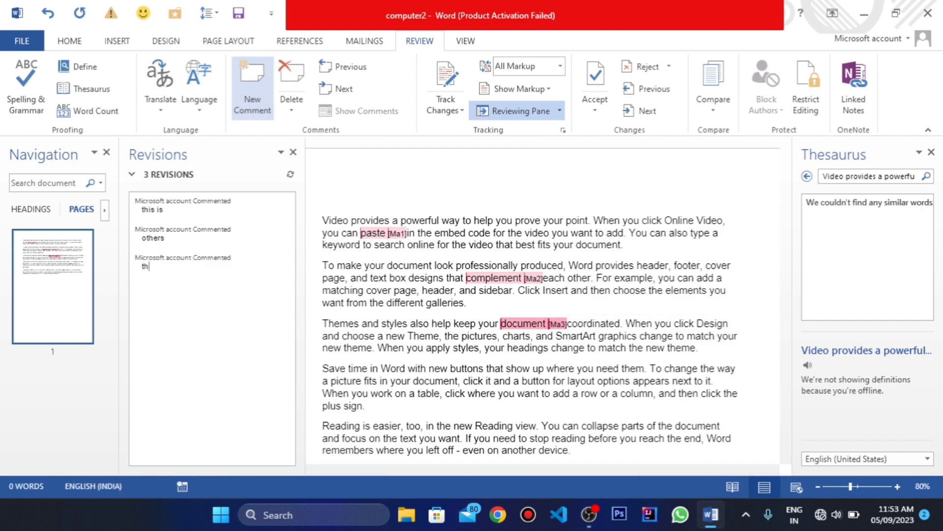
type("e")
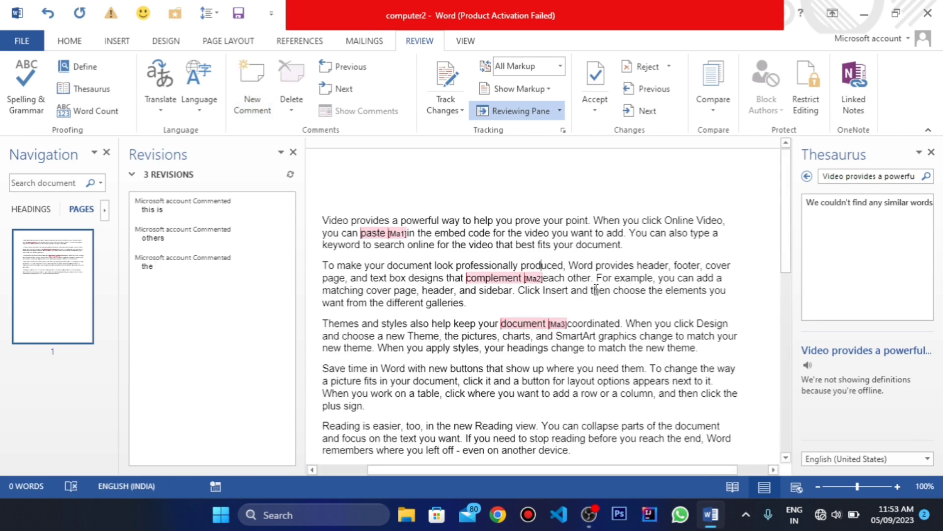
Step: Step backward from the third comment to the first, and forward again through the second to the third
left_click(530, 322)
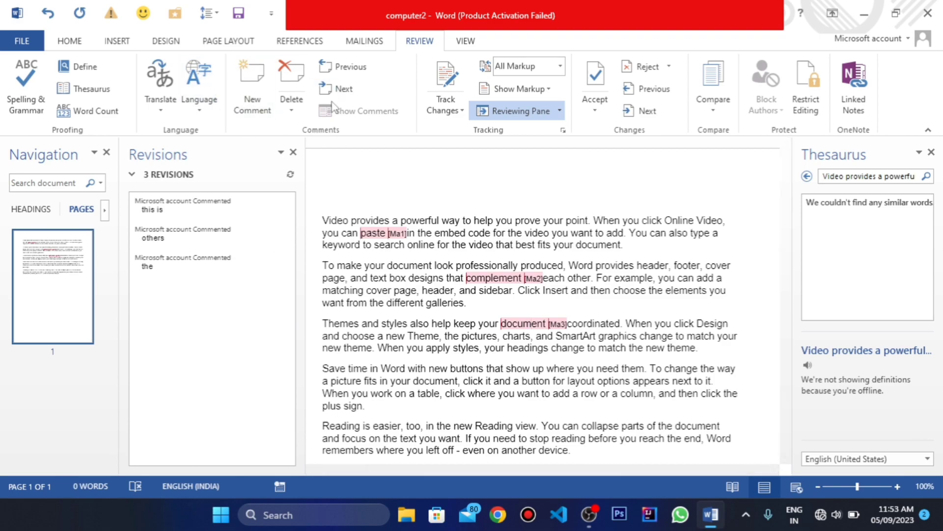
left_click(339, 88)
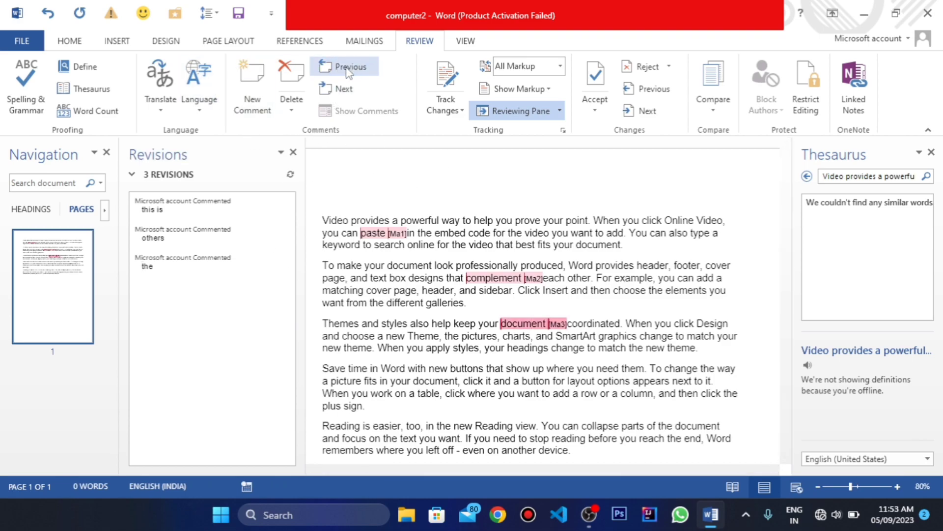
left_click(348, 69)
left_click(348, 69)
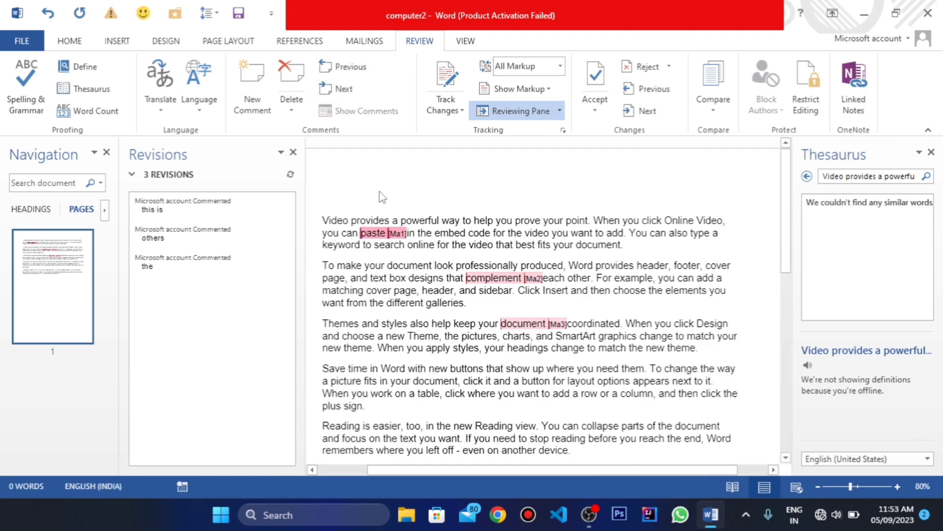
left_click(340, 93)
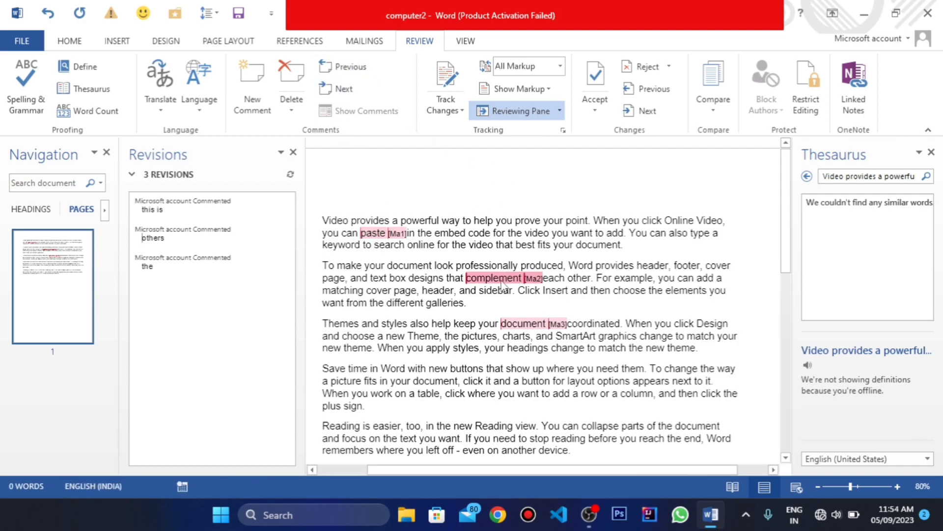
left_click(347, 84)
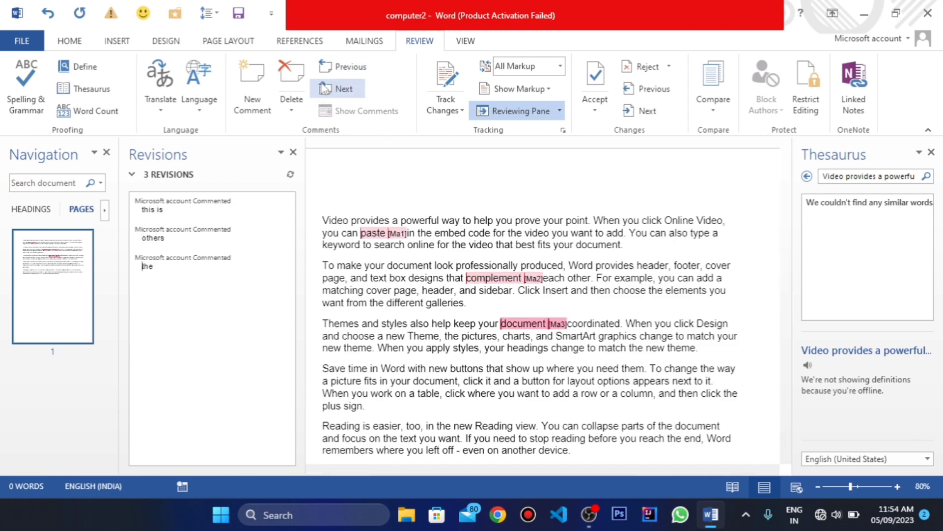
Step: Delete the comments on "document" and "complement", delete all remaining comments in the document, and close the Revisions list
left_click(292, 78)
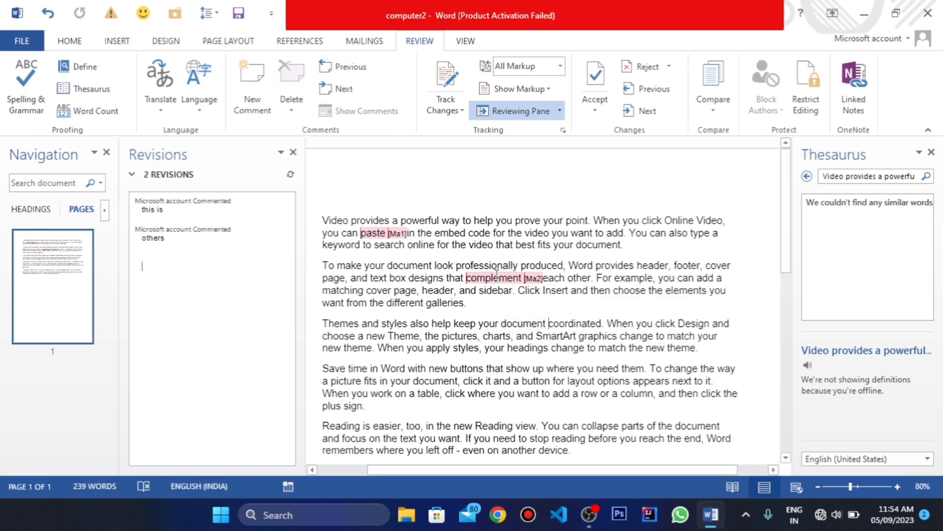
left_click(287, 101)
left_click(304, 130)
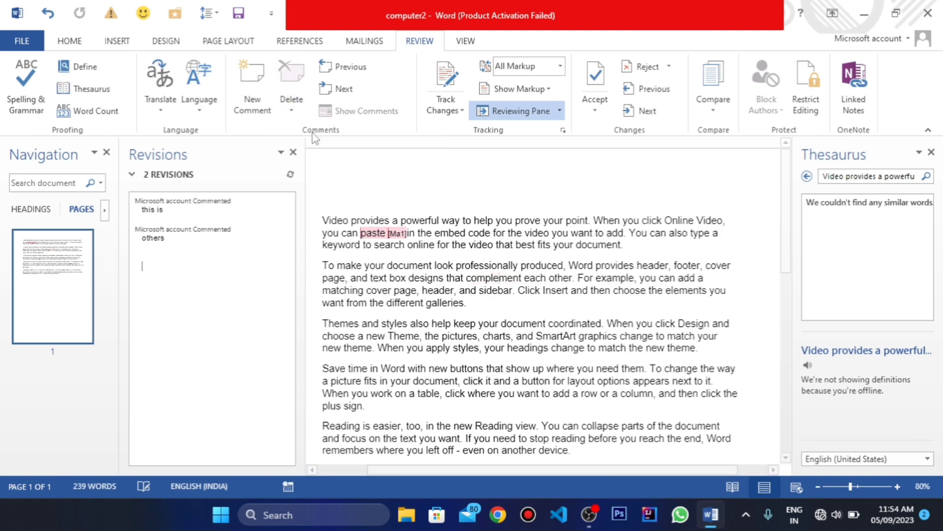
left_click(291, 109)
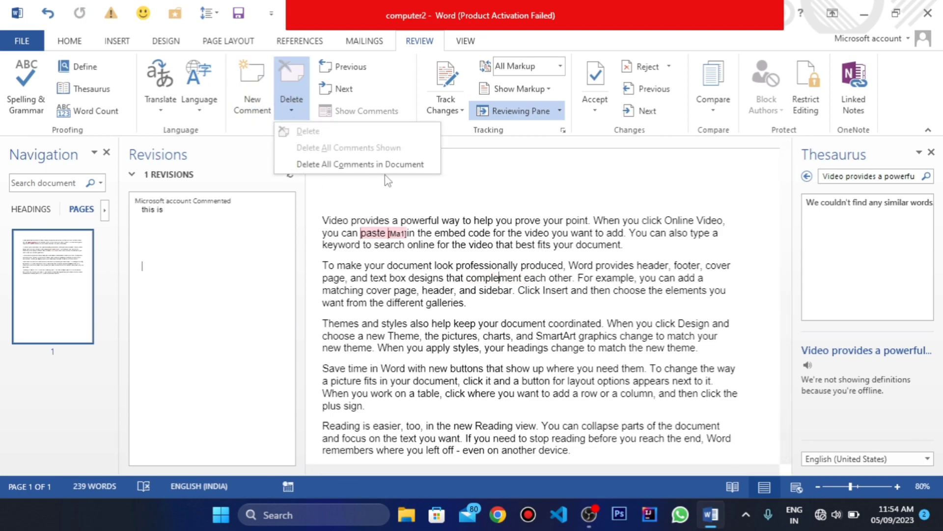
left_click(399, 168)
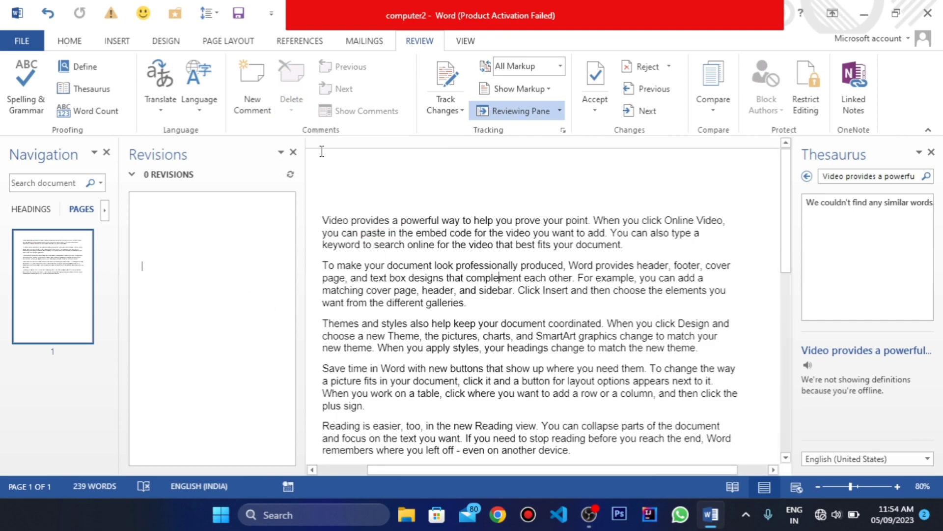
left_click(294, 152)
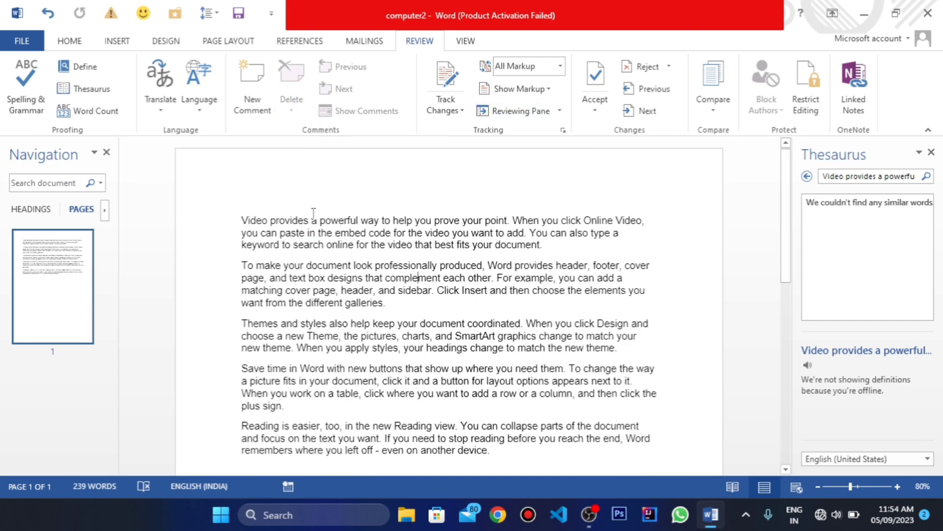
Step: Add the comment "jjj" to the word "powerful" in the first paragraph and close the Revisions list
double_click(333, 224)
left_click(252, 83)
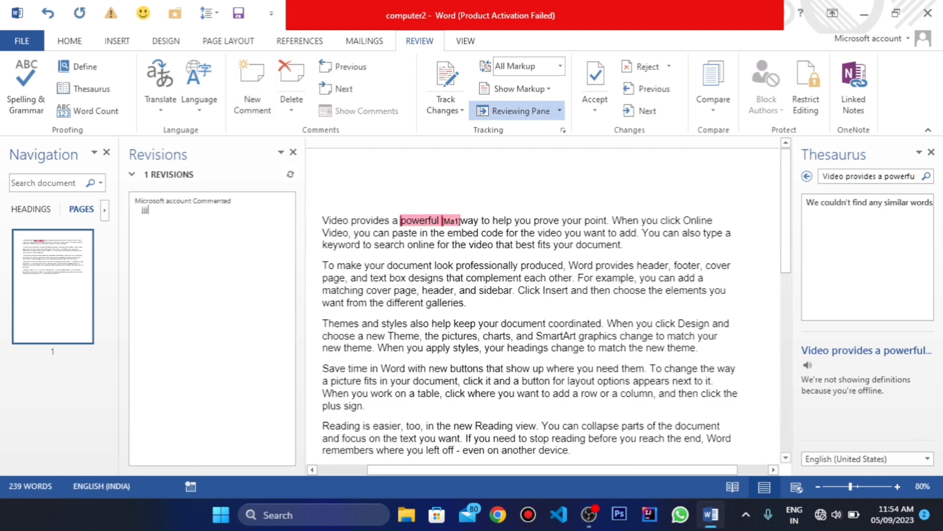
left_click(531, 323)
left_click(293, 152)
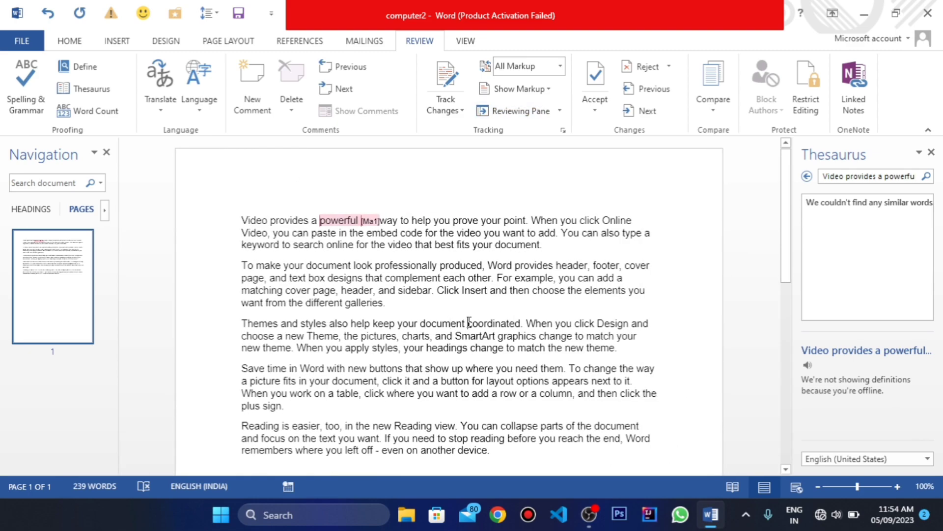
left_click_drag(469, 322, 409, 279)
left_click(323, 322)
key("ctrl+z")
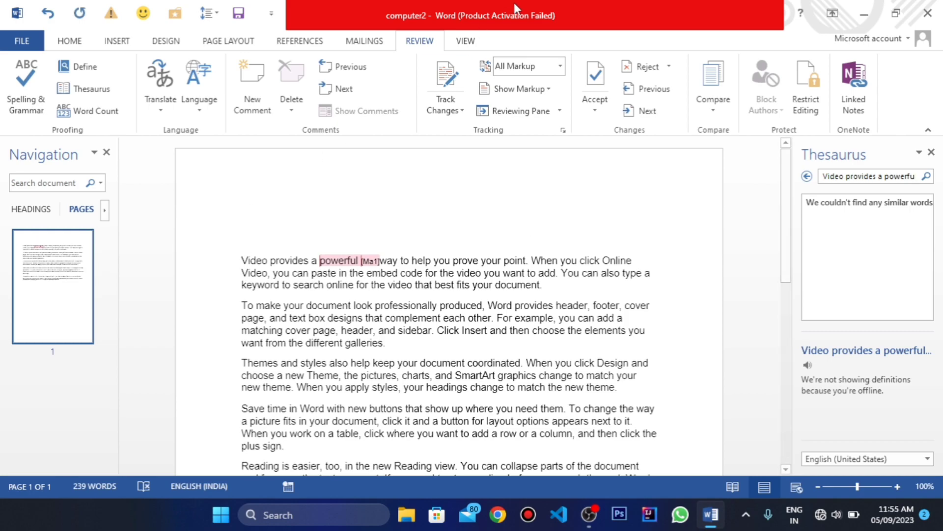
Step: Turn on Track Changes for the document
left_click(453, 111)
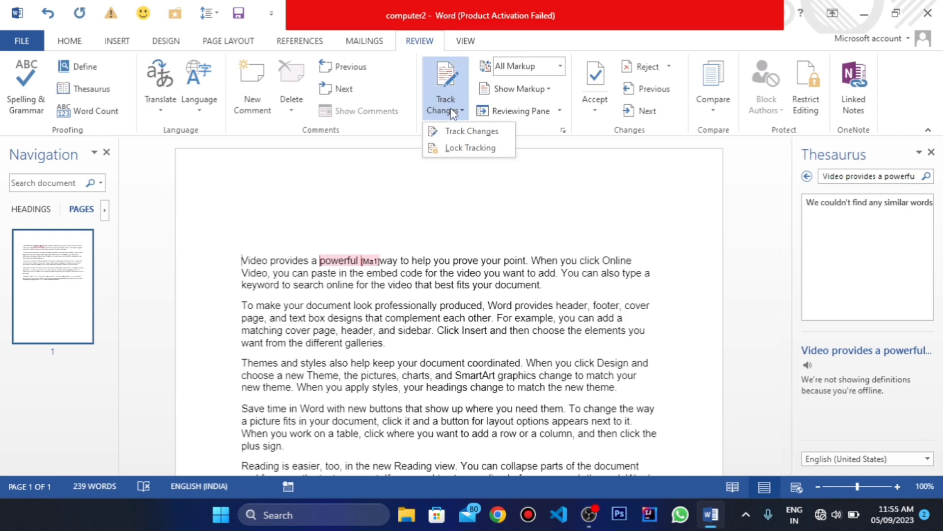
left_click(479, 131)
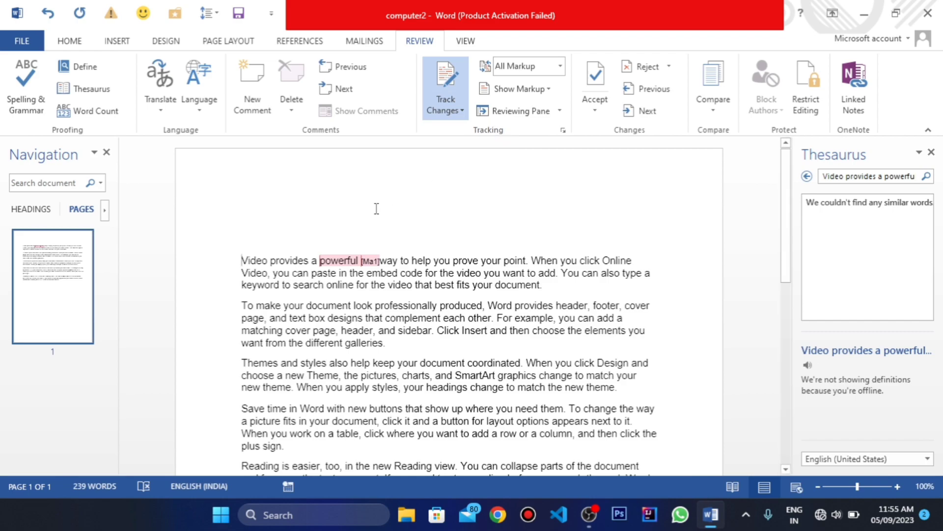
left_click(446, 113)
left_click(402, 206)
Step: Color the second paragraph's text red and change its font to Vrinda (Headings)
left_click_drag(241, 305, 439, 308)
left_click_drag(611, 295, 391, 344)
left_click(80, 45)
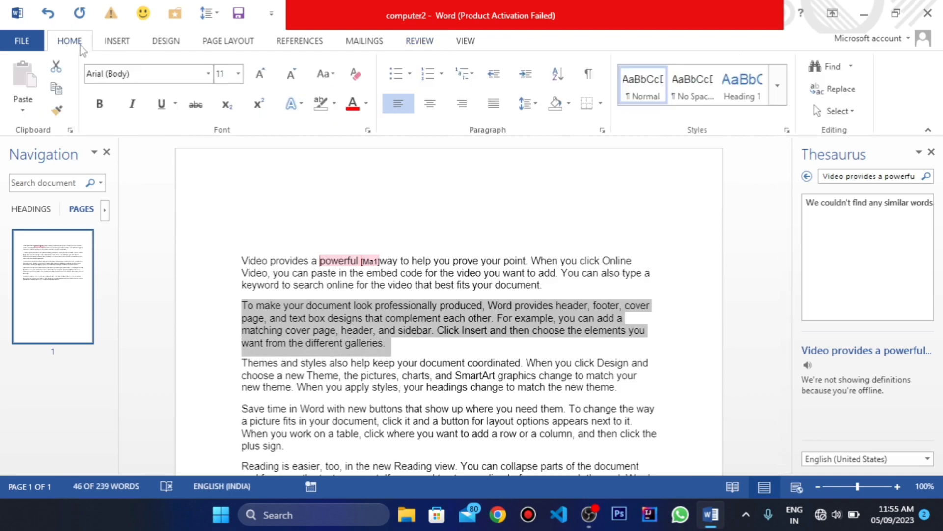
left_click(367, 104)
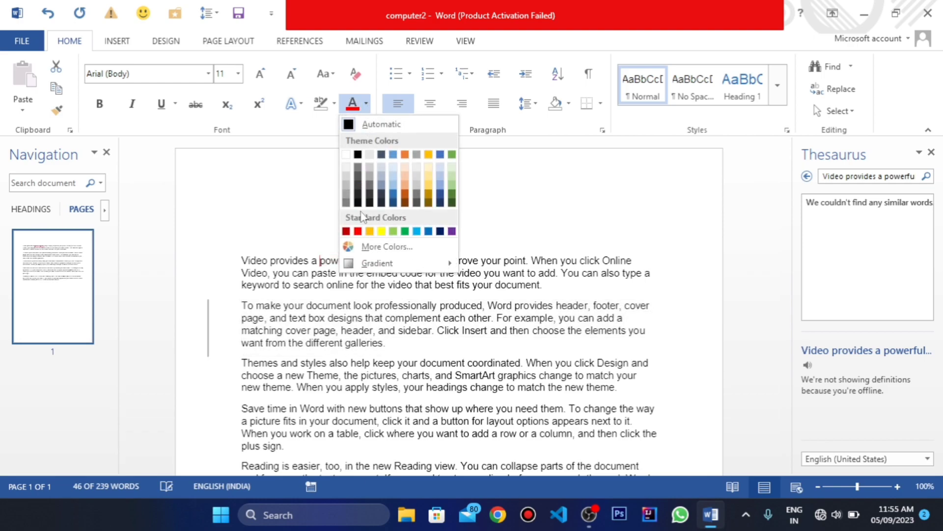
left_click(357, 232)
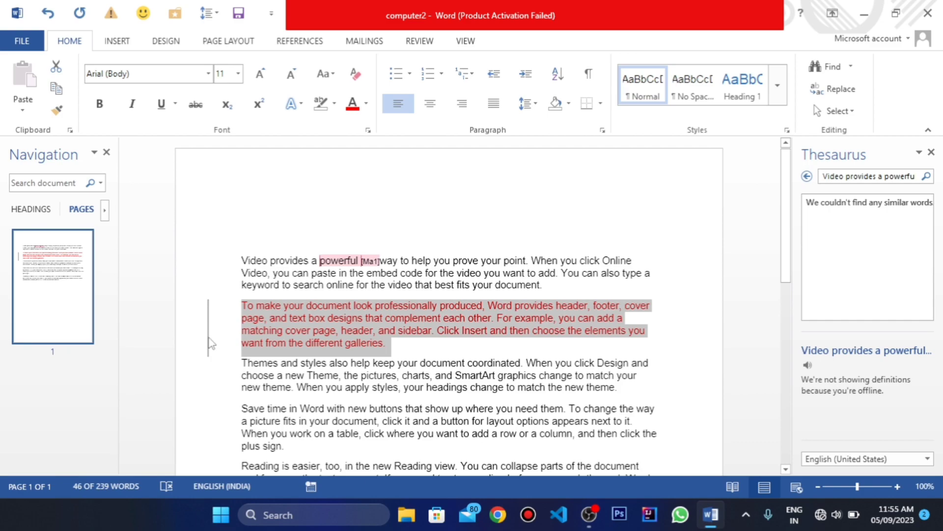
left_click(209, 73)
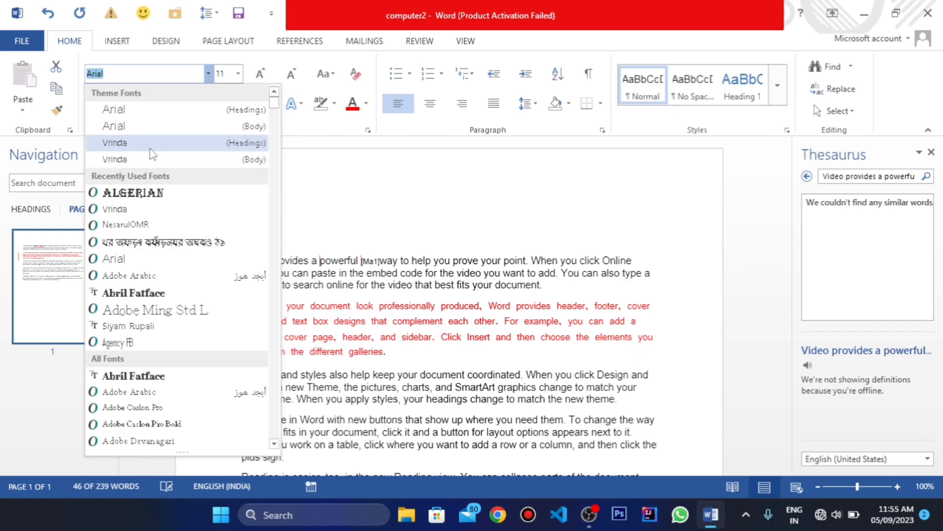
left_click(146, 145)
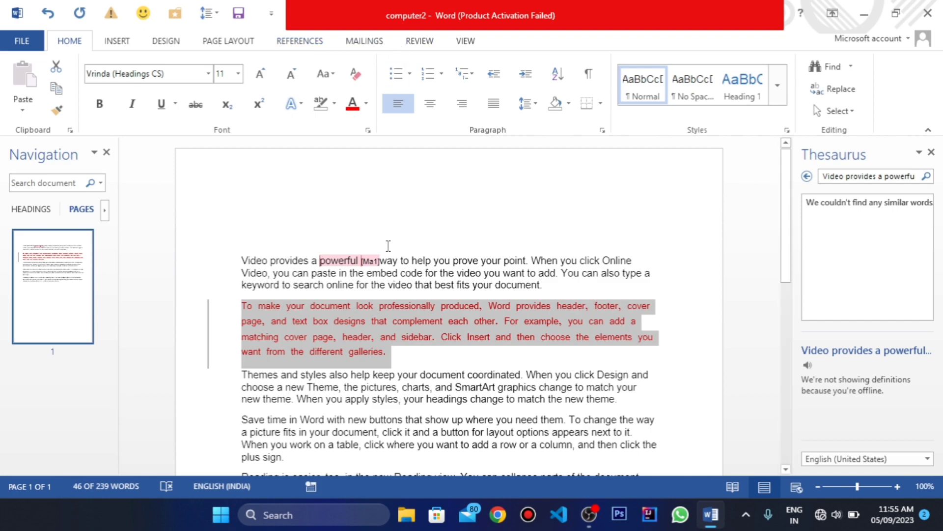
Step: Make the word "that" in the fourth paragraph bold and the word "Reading" before "view" in the fifth paragraph italic
scroll(370, 230, "down", 1)
scroll(396, 305, "down", 3)
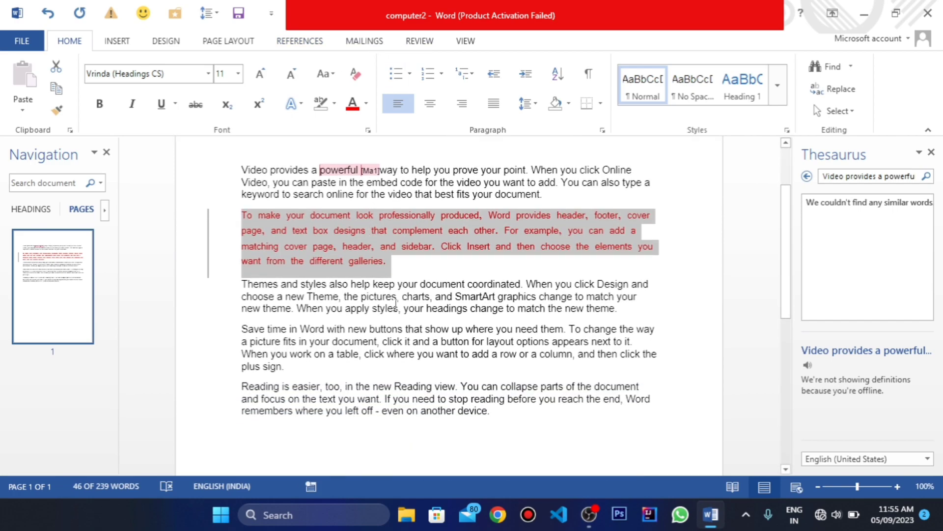
double_click(416, 330)
left_click(99, 105)
double_click(421, 386)
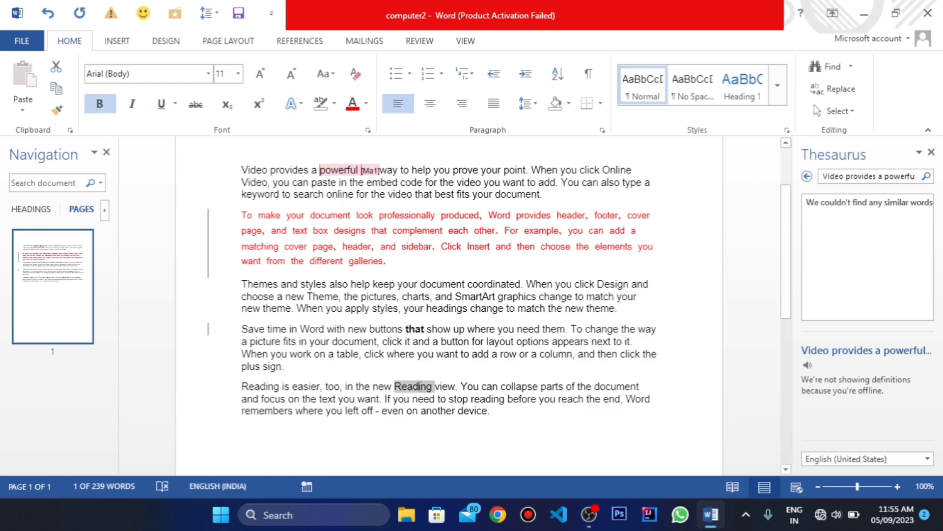
left_click(140, 105)
Step: Open the reviewing tools and look over the Track Changes options and the available markup display modes
scroll(334, 184, "up", 3)
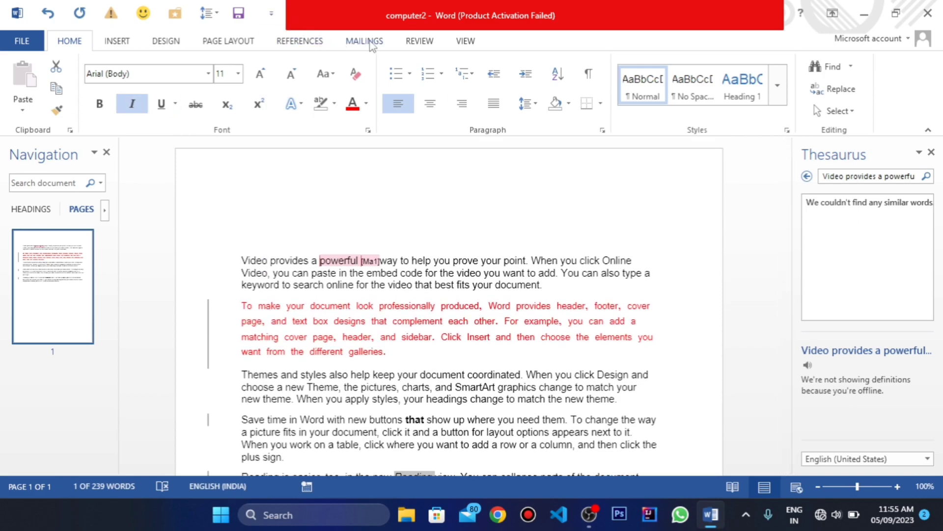
left_click(412, 45)
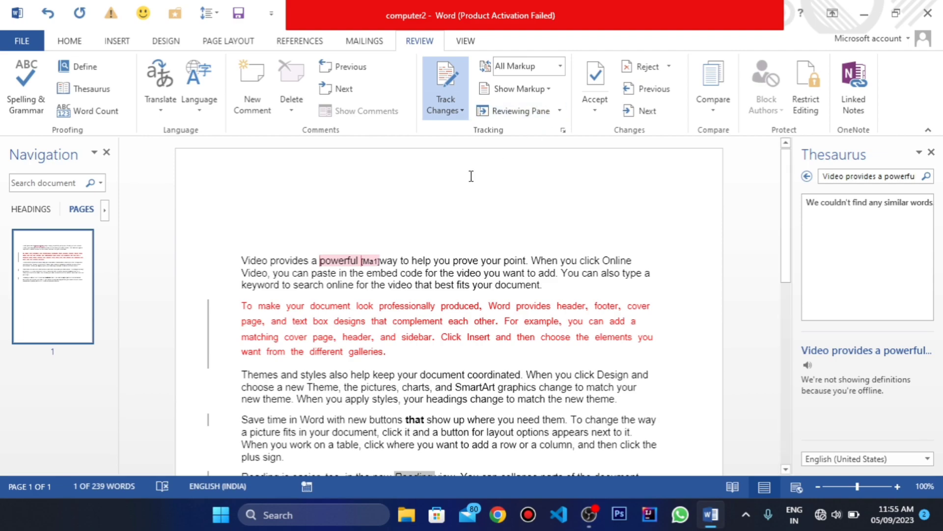
left_click(461, 112)
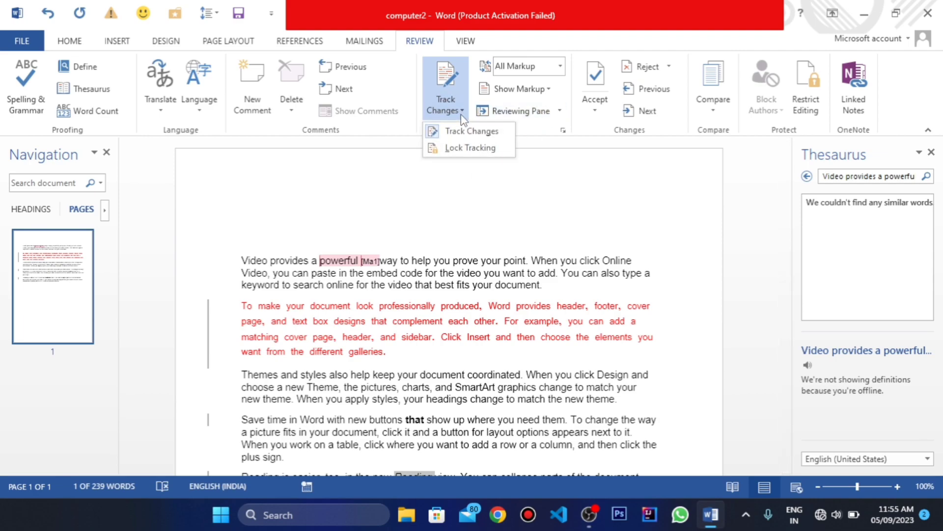
left_click(481, 273)
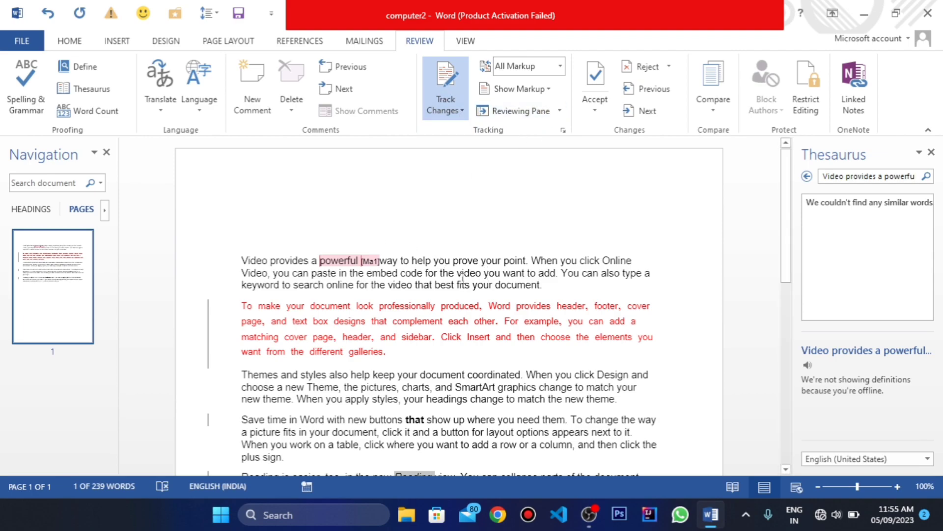
left_click(560, 65)
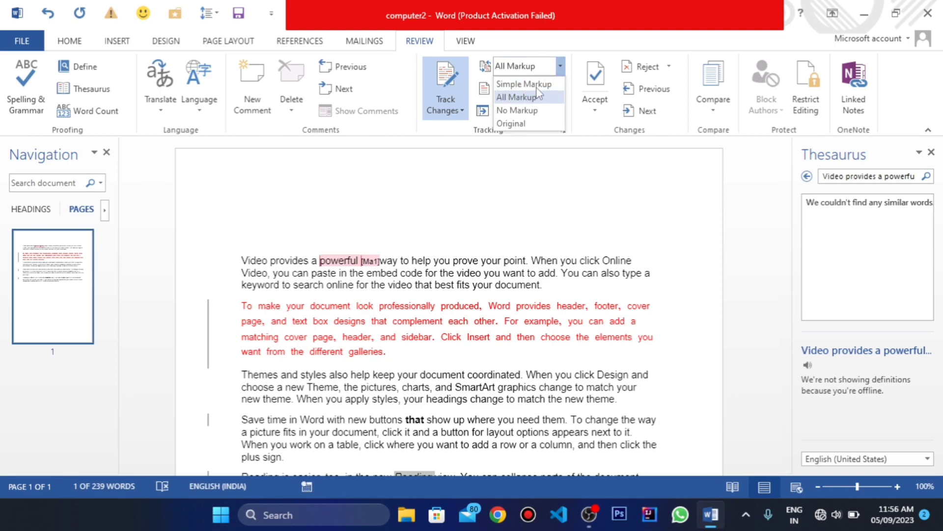
left_click(562, 70)
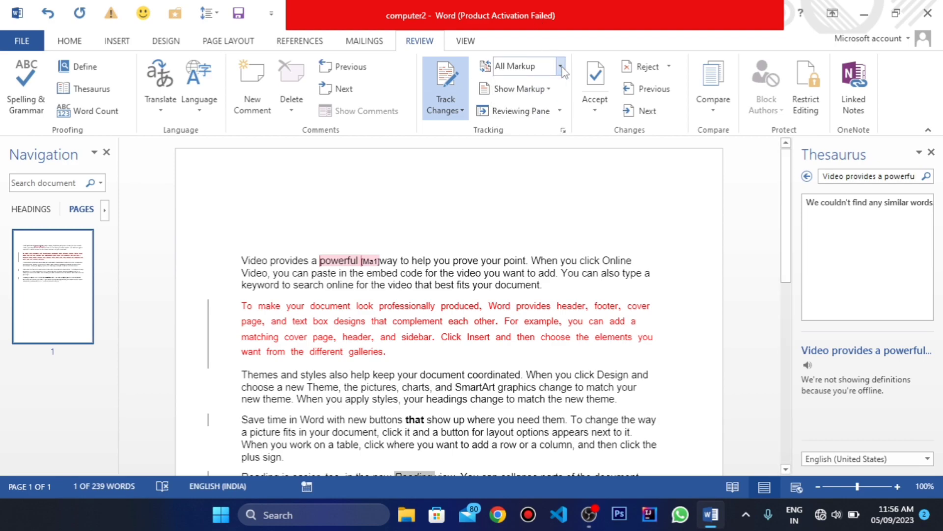
Step: Turn the display of formatting markup off and back on
left_click(549, 91)
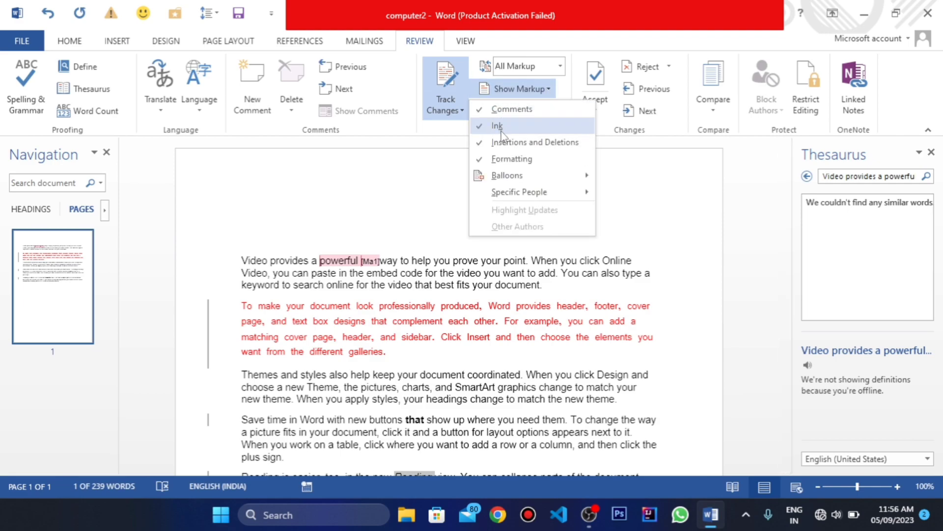
left_click(510, 159)
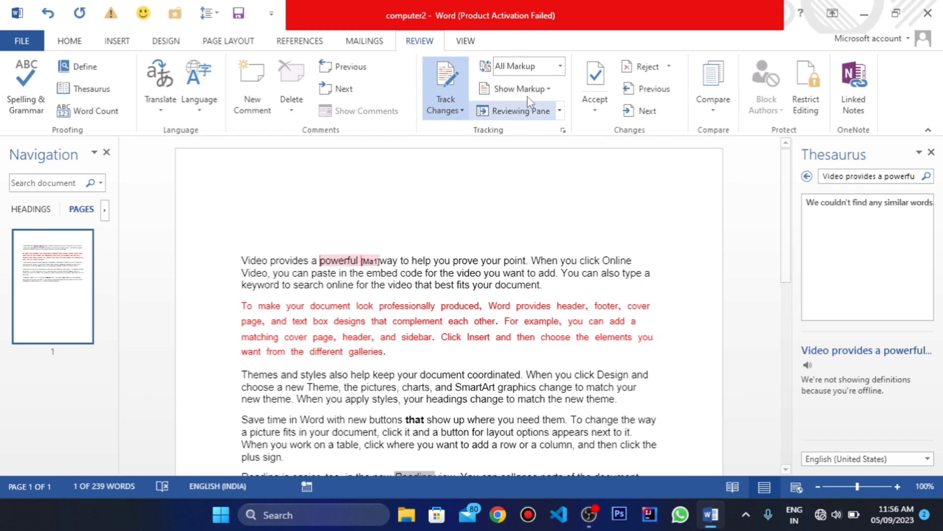
left_click(540, 90)
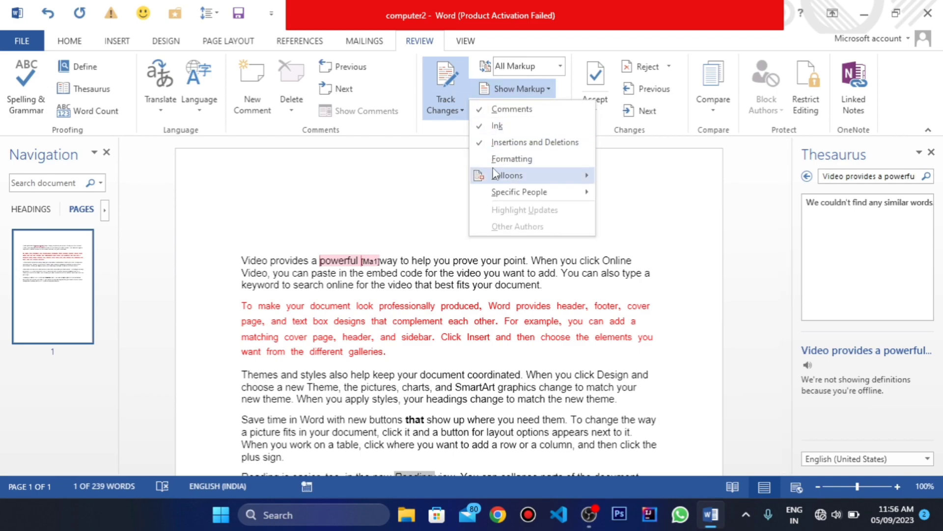
left_click(507, 159)
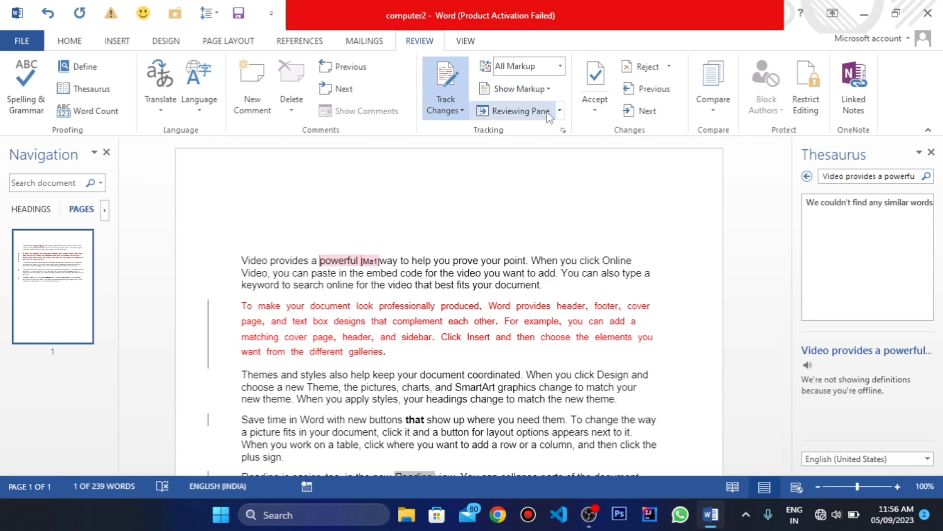
Step: Show the Reviewing Pane vertically, inspect the listed formatting revisions, and close the pane
left_click(563, 112)
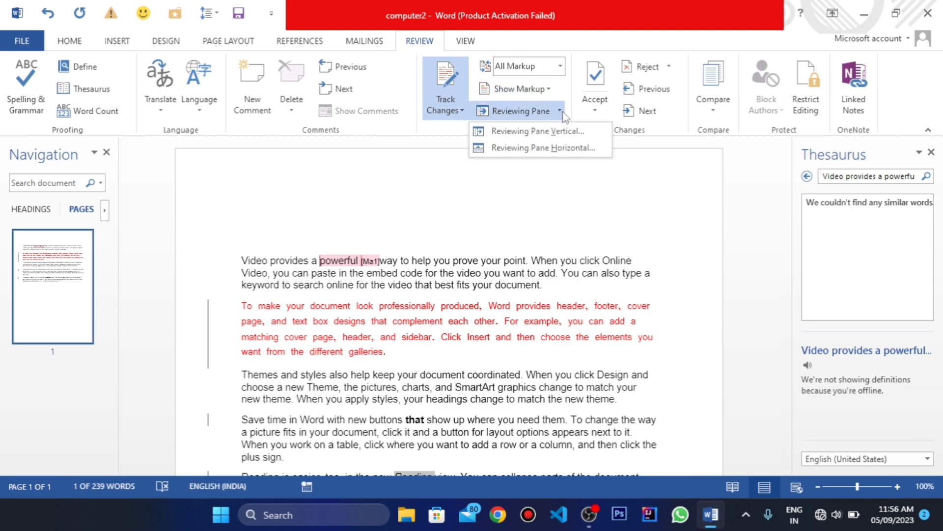
left_click(527, 131)
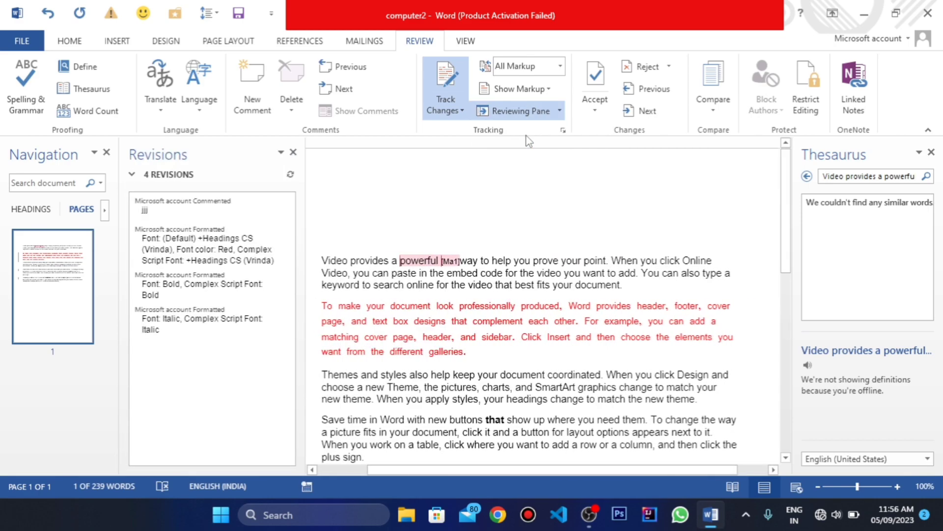
left_click(171, 248)
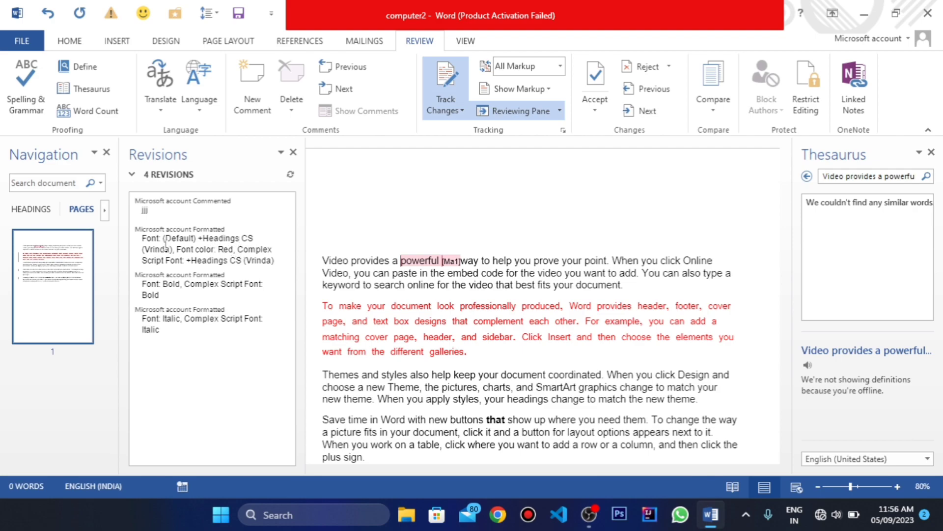
left_click(166, 250)
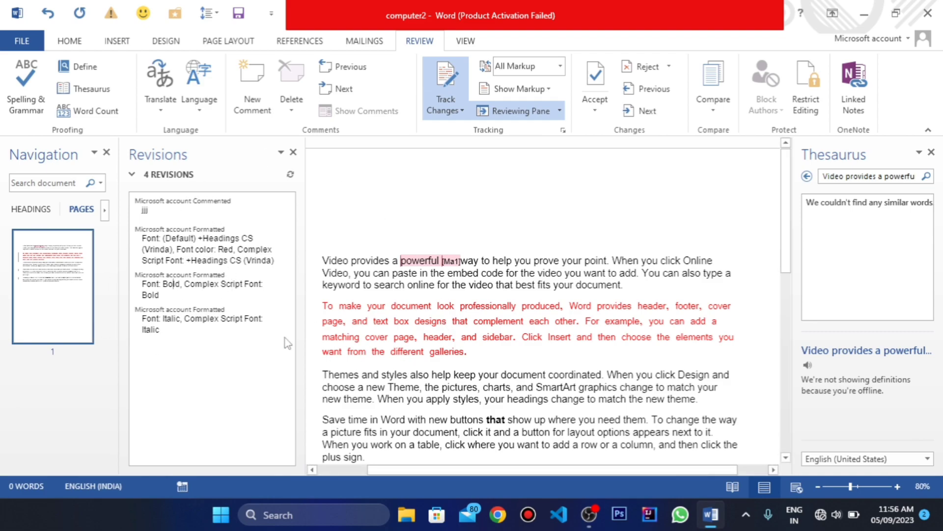
left_click(544, 110)
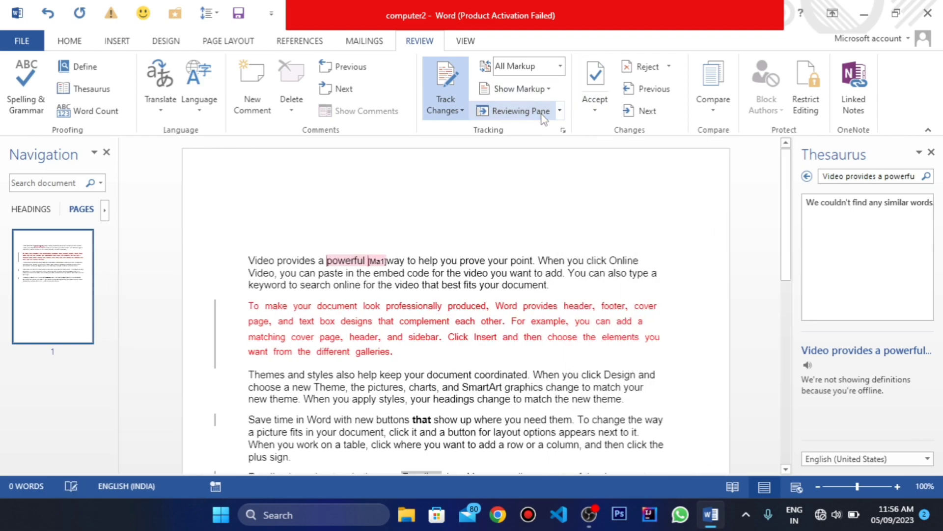
Step: Show the Reviewing Pane horizontally with its detailed revision summary expanded, and close it
left_click(561, 113)
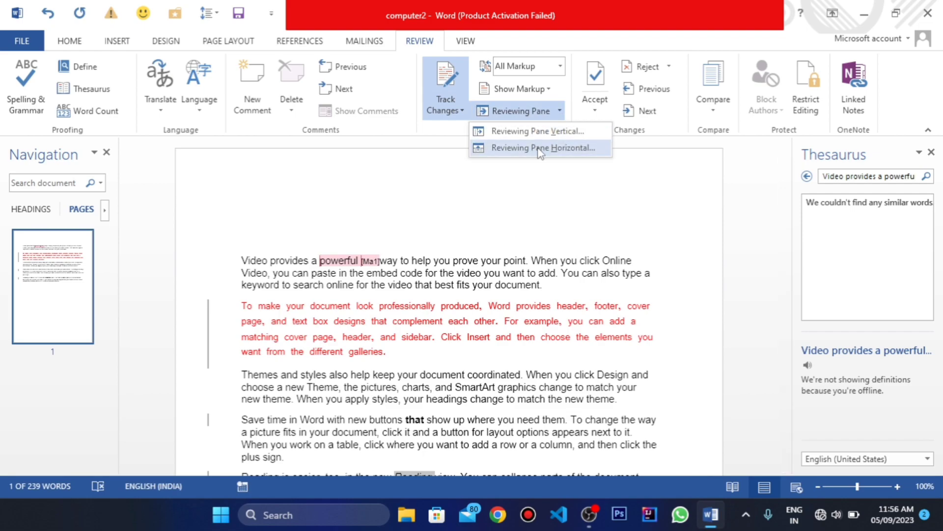
left_click(532, 141)
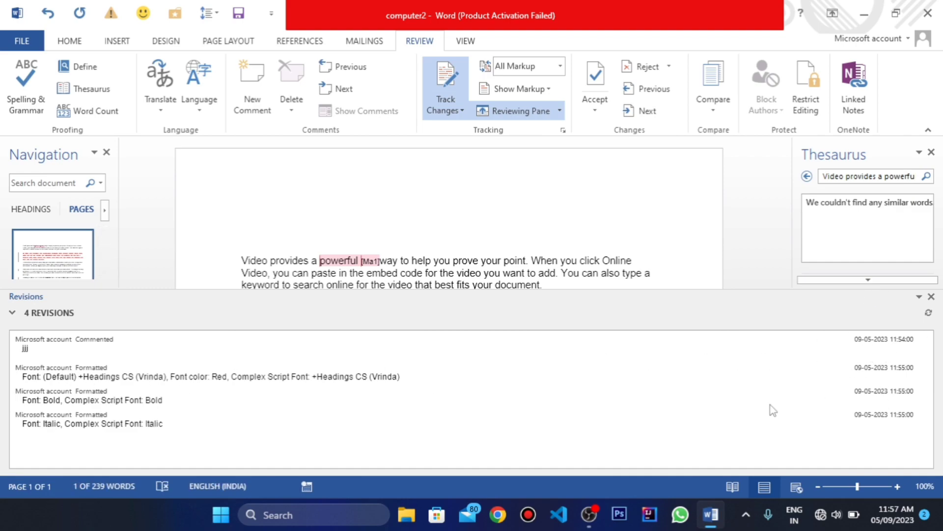
left_click(13, 314)
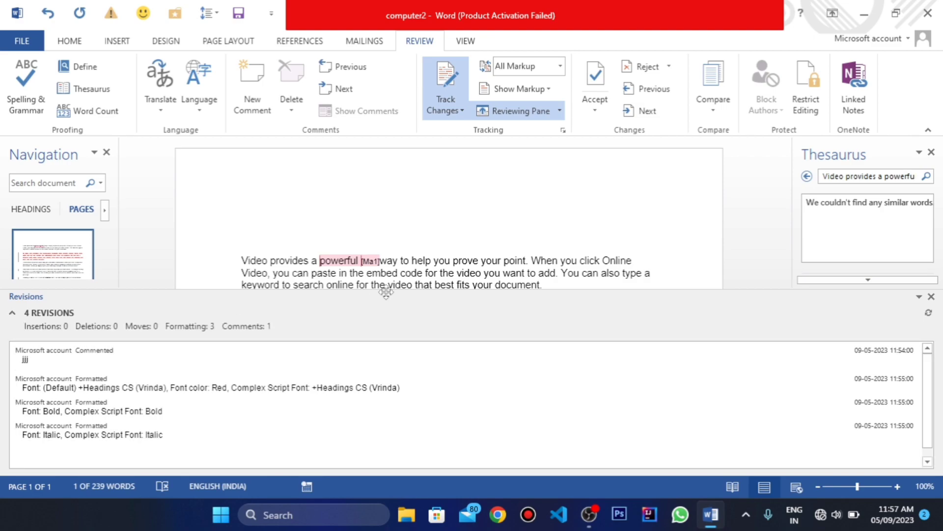
left_click(931, 297)
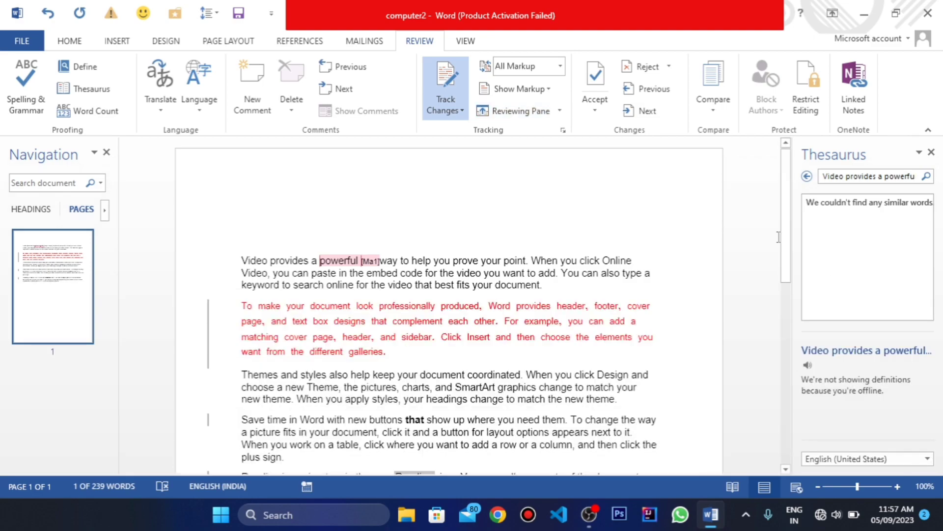
Step: Hide the markup for comments, ink, and insertions and deletions, leaving only formatting markup shown
left_click(539, 91)
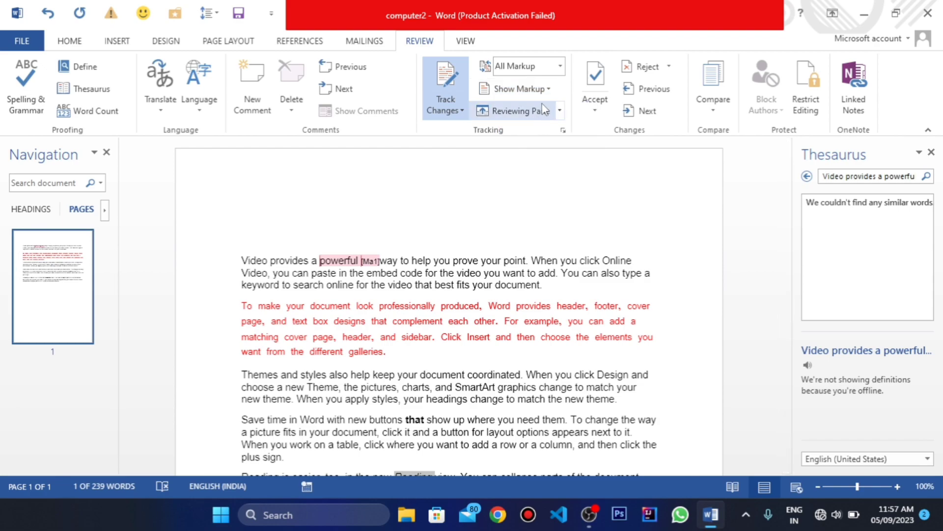
left_click(540, 88)
left_click(511, 110)
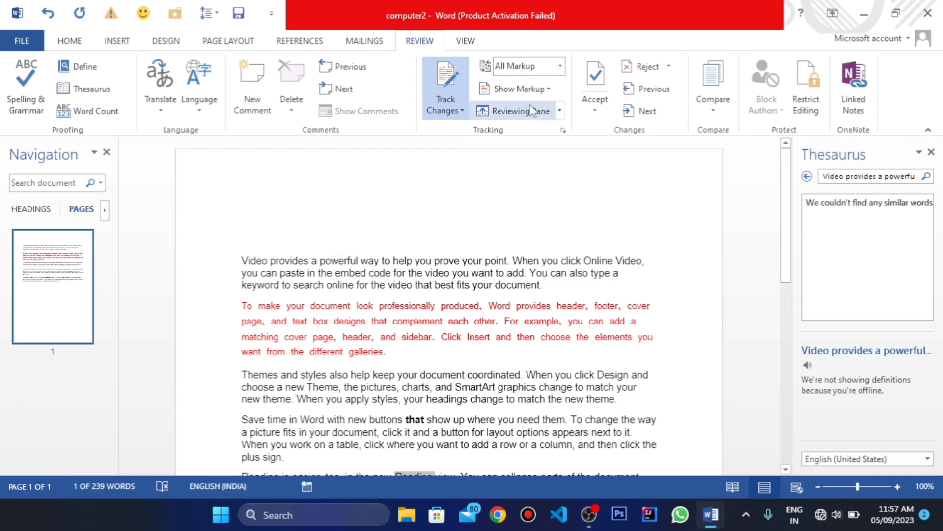
left_click(540, 88)
left_click(518, 127)
left_click(516, 88)
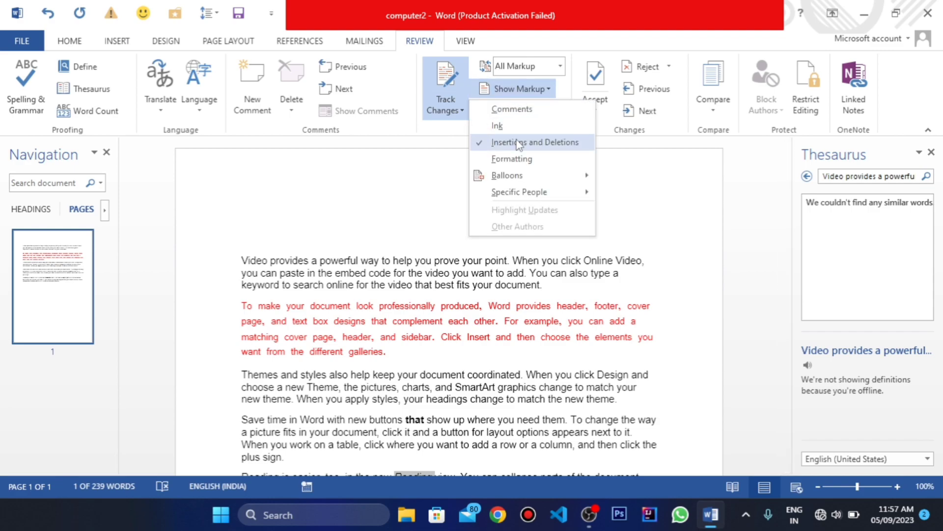
left_click(524, 142)
left_click(533, 89)
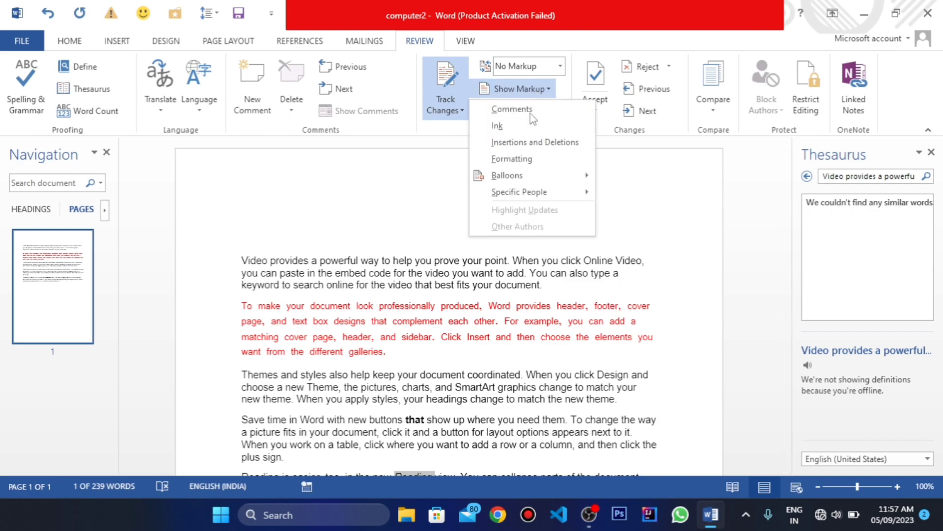
left_click(512, 159)
scroll(248, 321, "down", 3)
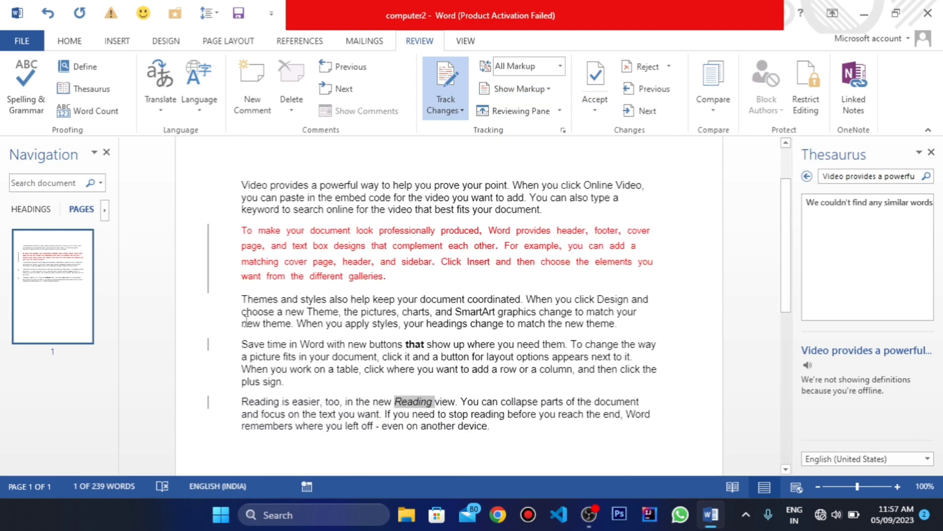
left_click(222, 250)
left_click(207, 344)
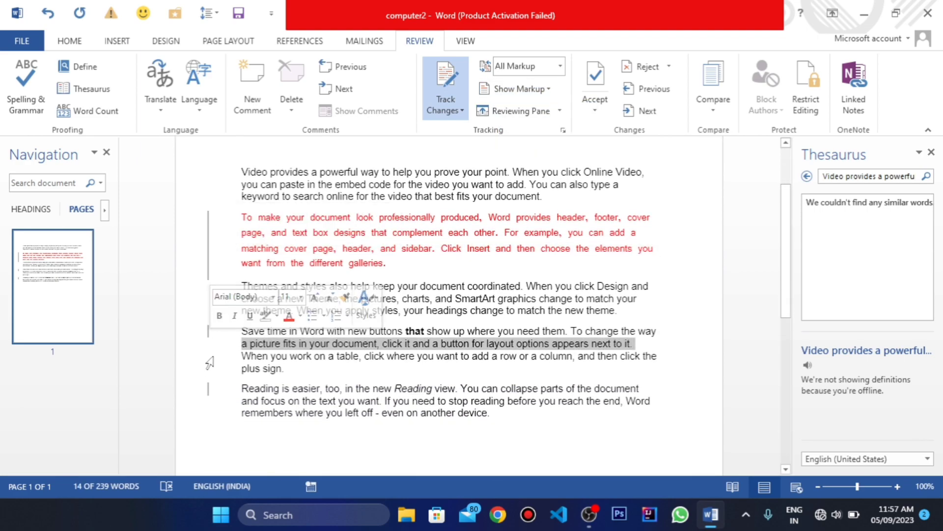
left_click(206, 368)
scroll(401, 210, "up", 2)
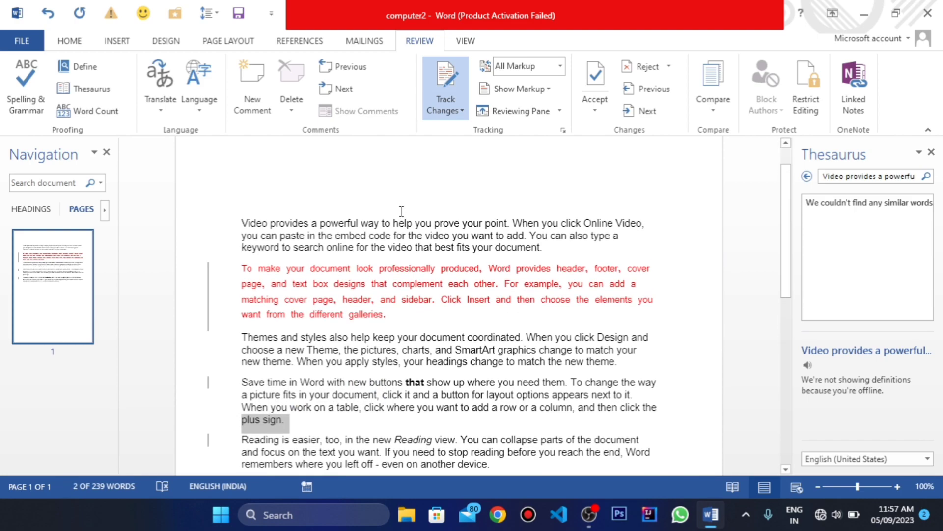
Step: Switch the markup display to Simple Markup and back to All Markup
left_click(560, 66)
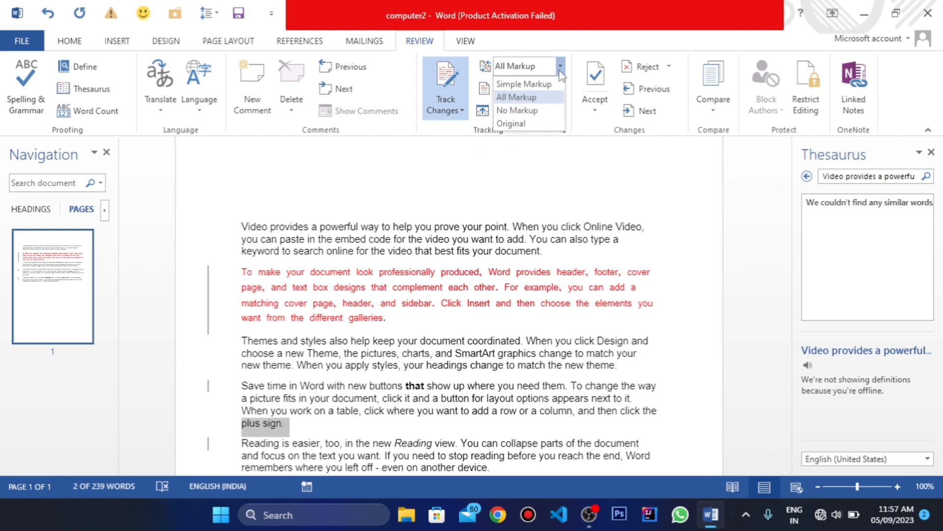
left_click(535, 88)
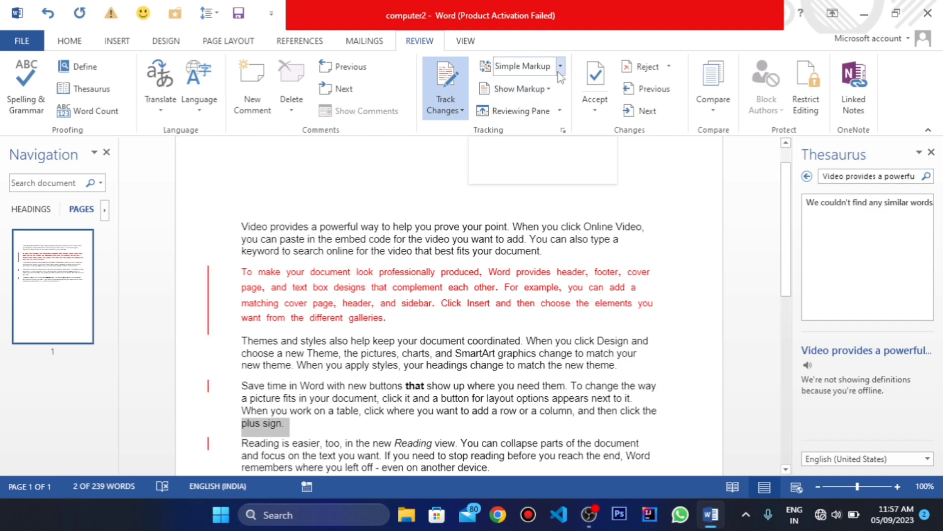
left_click(560, 66)
left_click(533, 99)
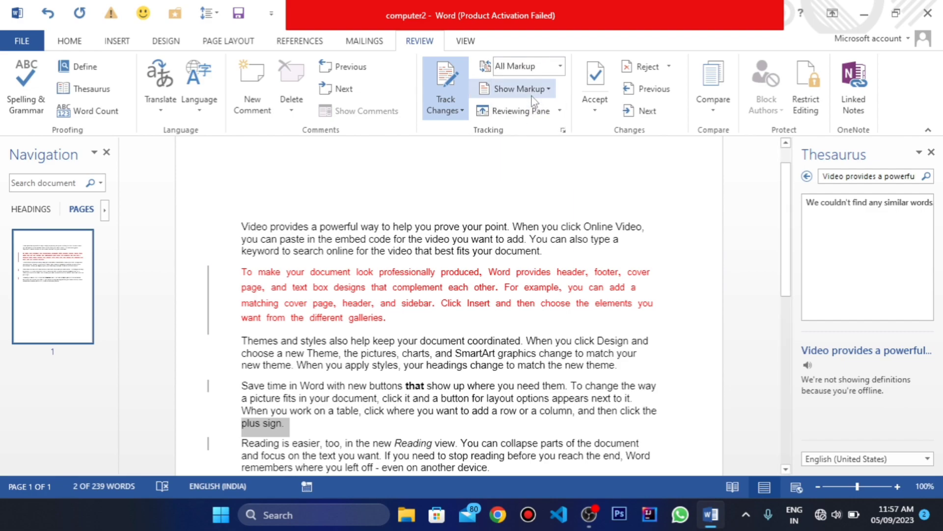
Step: Show the Reviewing Pane vertically beside the document
scroll(418, 213, "up", 1)
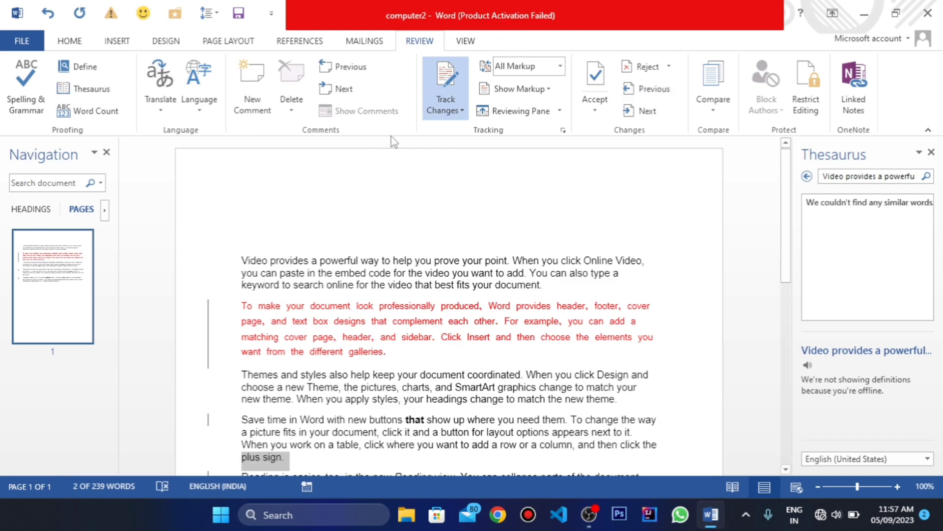
left_click(559, 111)
left_click(474, 132)
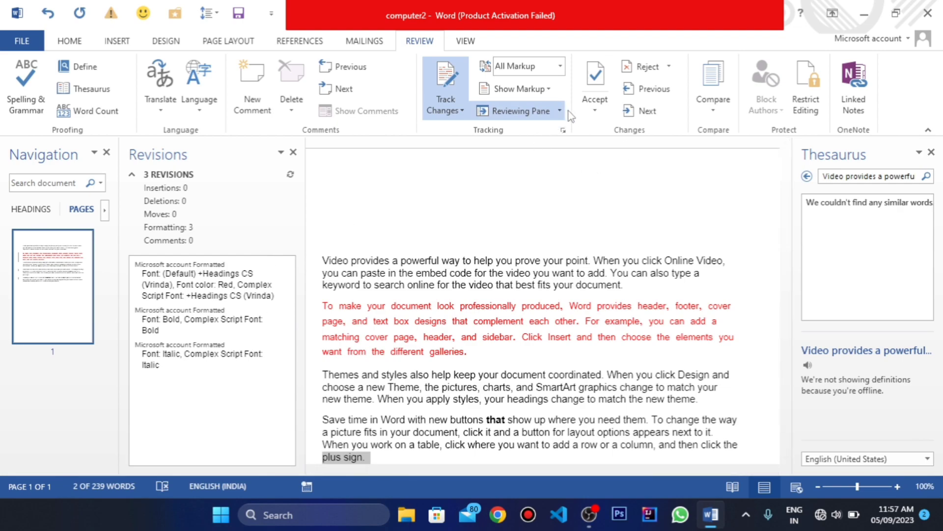
left_click(435, 112)
left_click(711, 219)
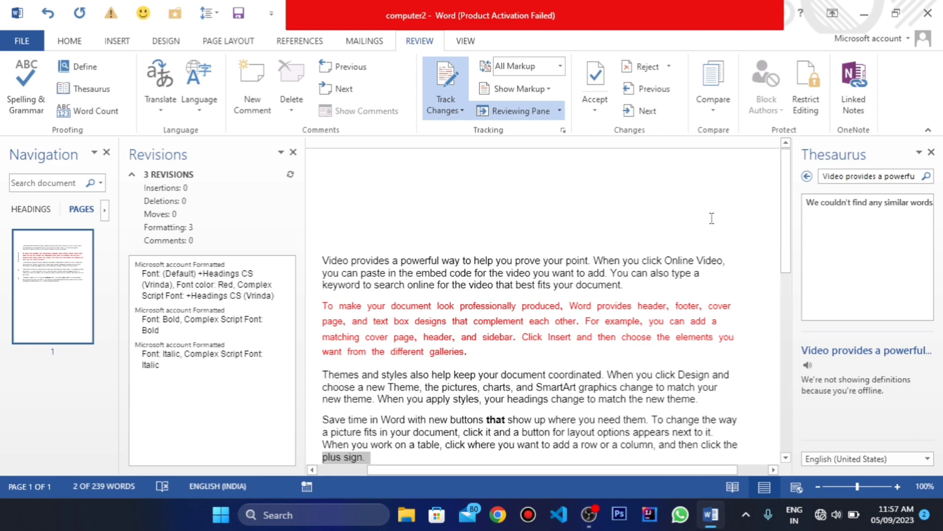
Step: Select the whole red second paragraph and look over the options for accepting its tracked changes
left_click(468, 318)
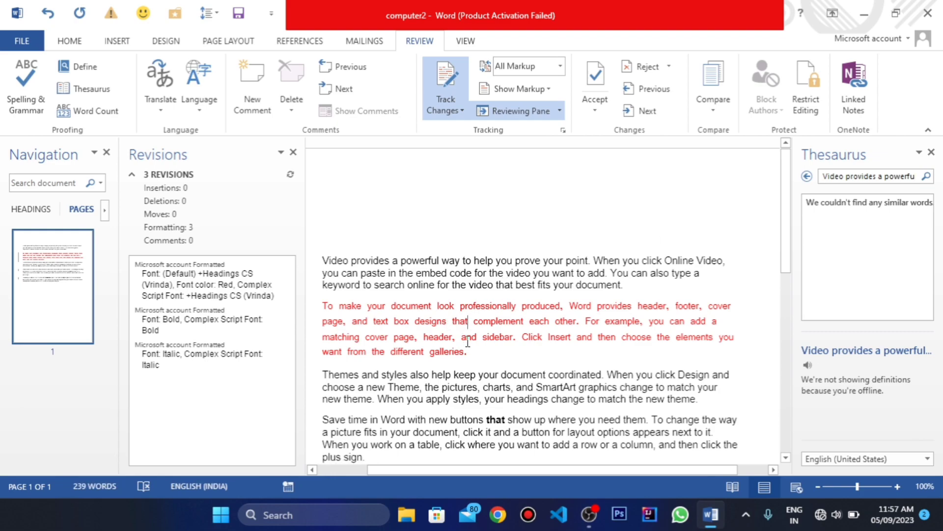
left_click_drag(479, 350, 322, 308)
left_click(595, 104)
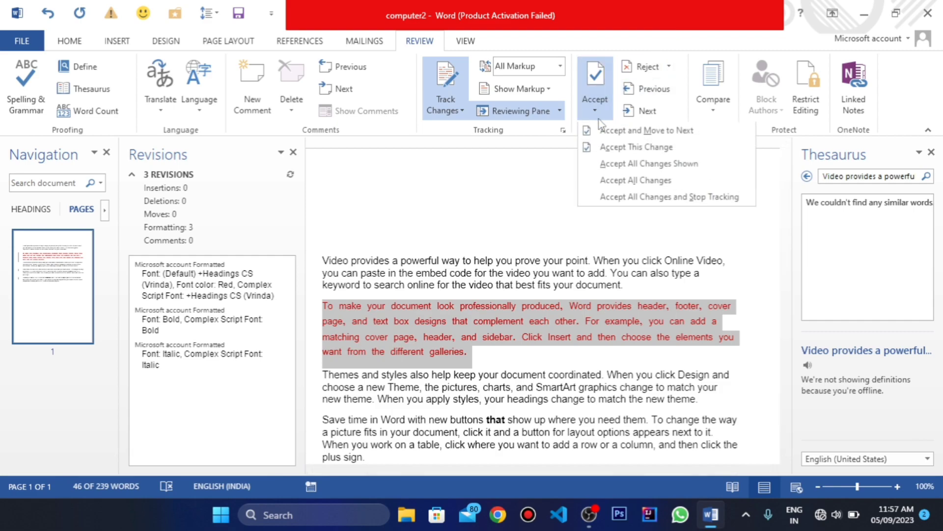
left_click(506, 166)
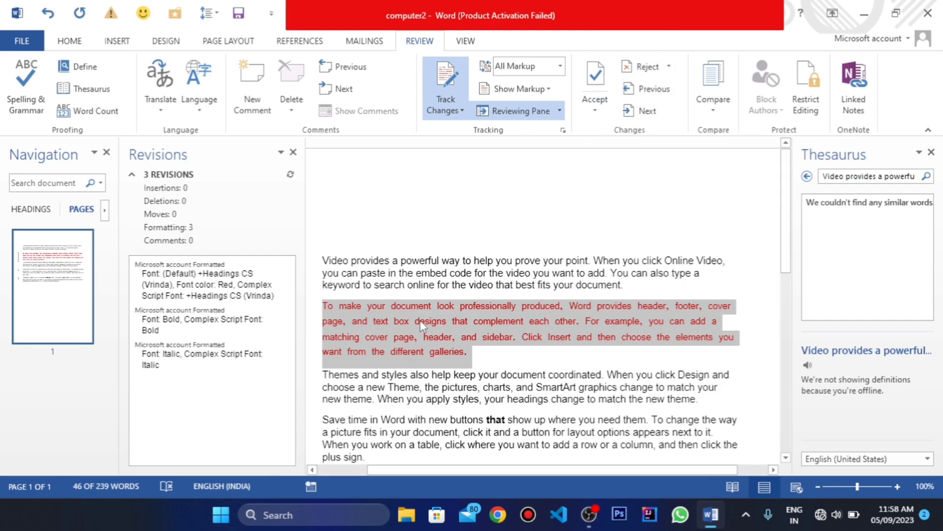
Step: Reject the red second paragraph's tracked formatting, undo that, and reject the change again without moving to the next one
left_click(663, 71)
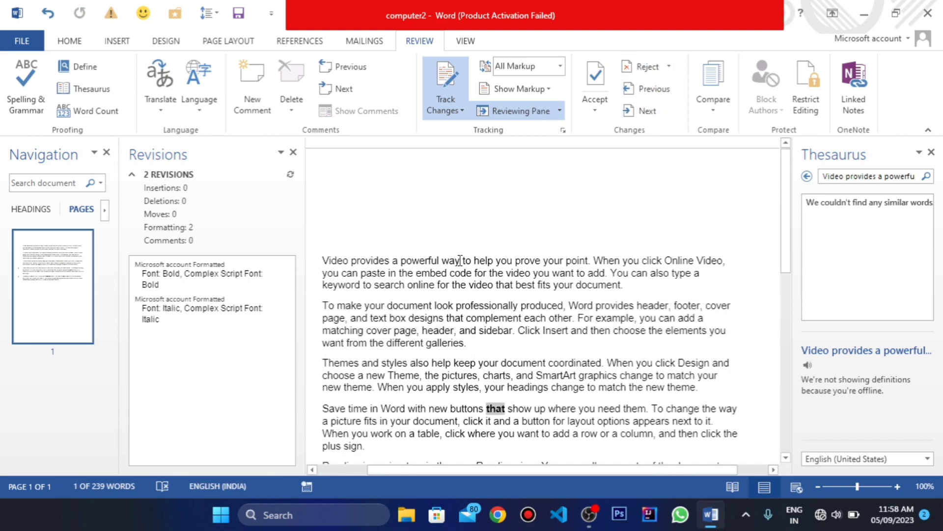
key("ctrl+z")
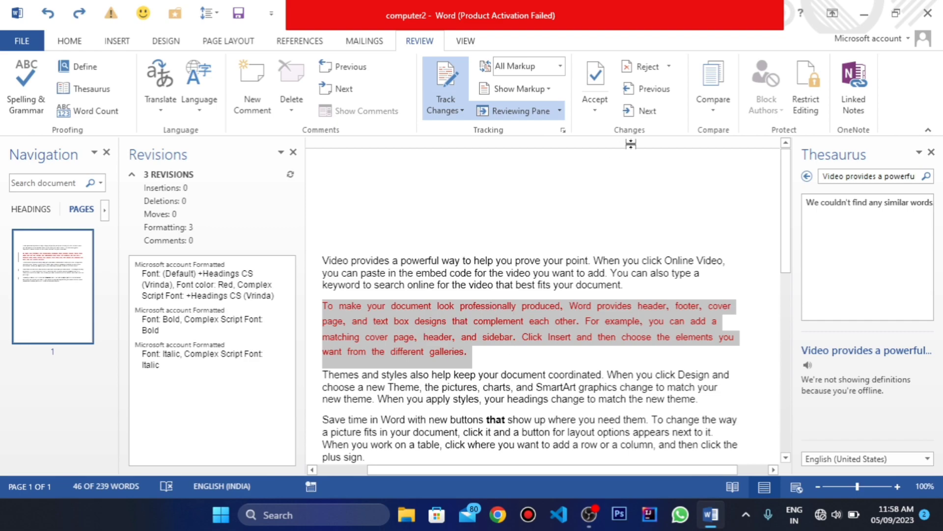
left_click(672, 66)
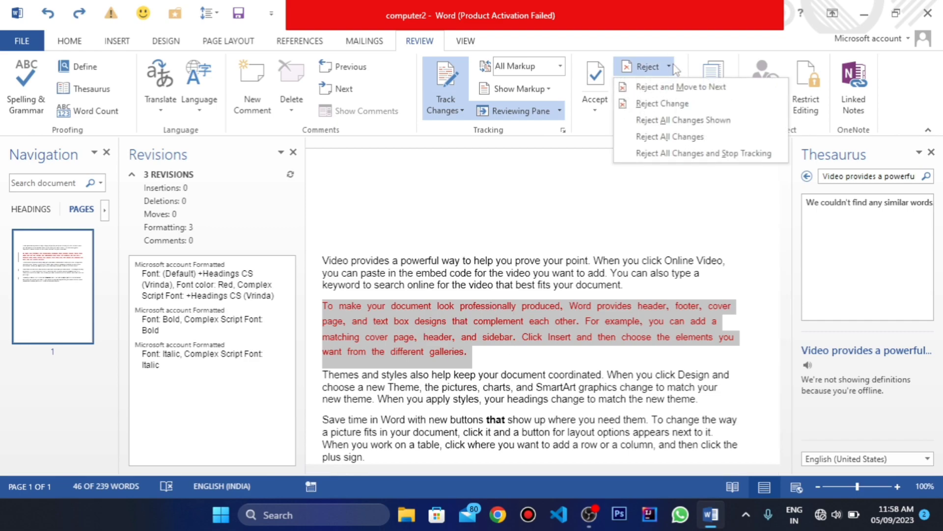
left_click(655, 106)
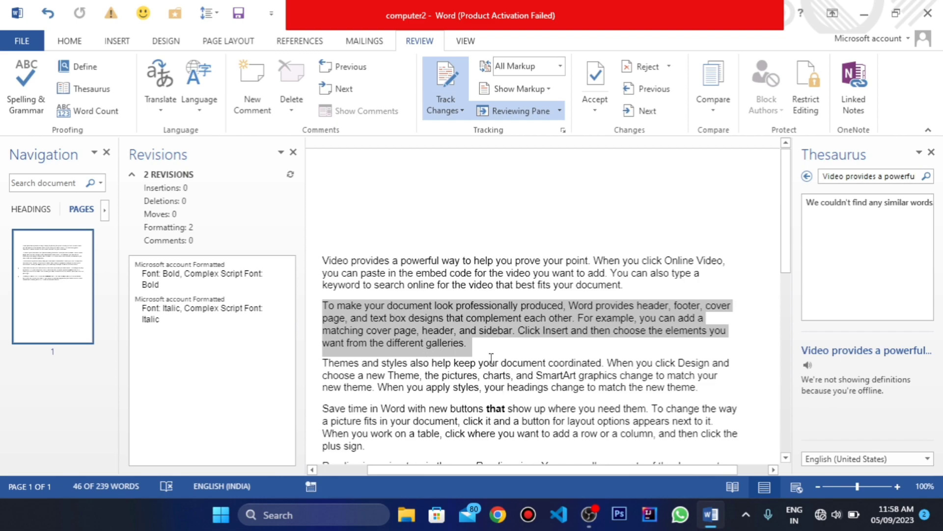
Step: Reject the tracked bold formatting of the word "that" in the fourth paragraph
left_click(498, 408)
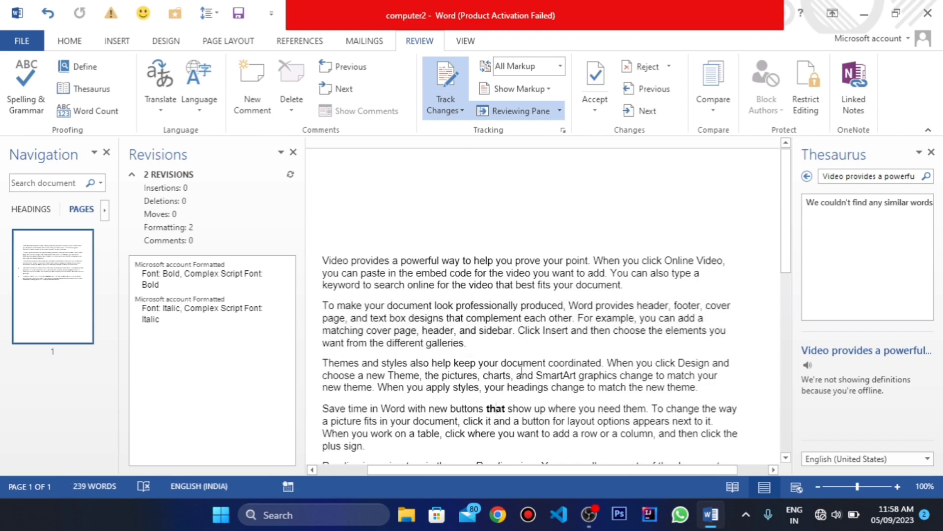
left_click(657, 74)
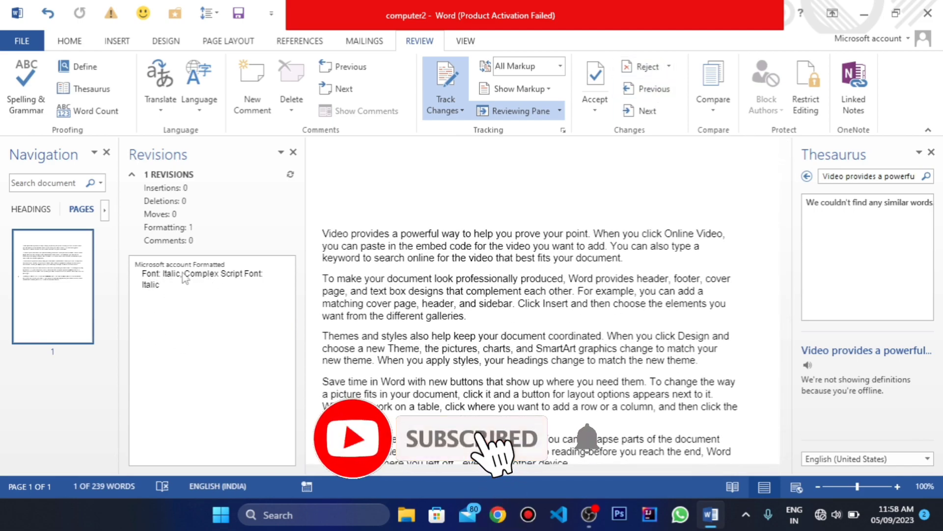
left_click(485, 293)
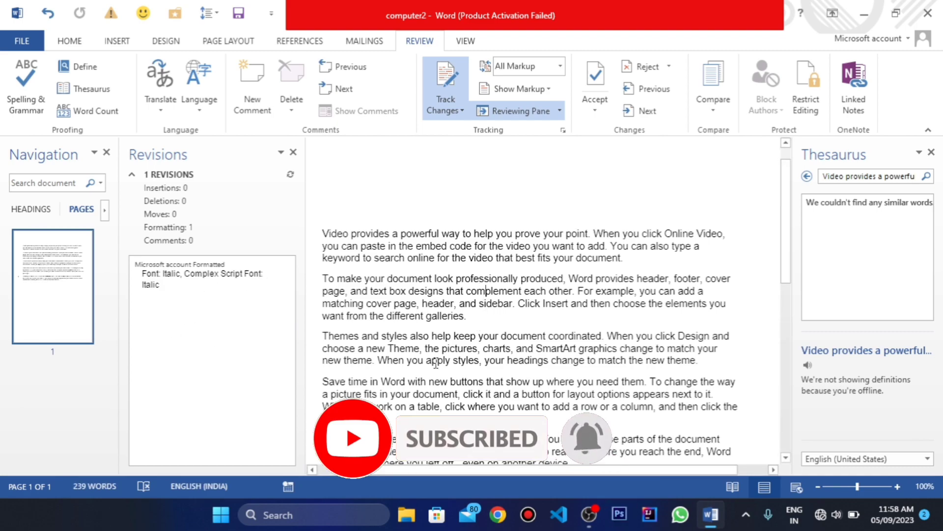
left_click(519, 338)
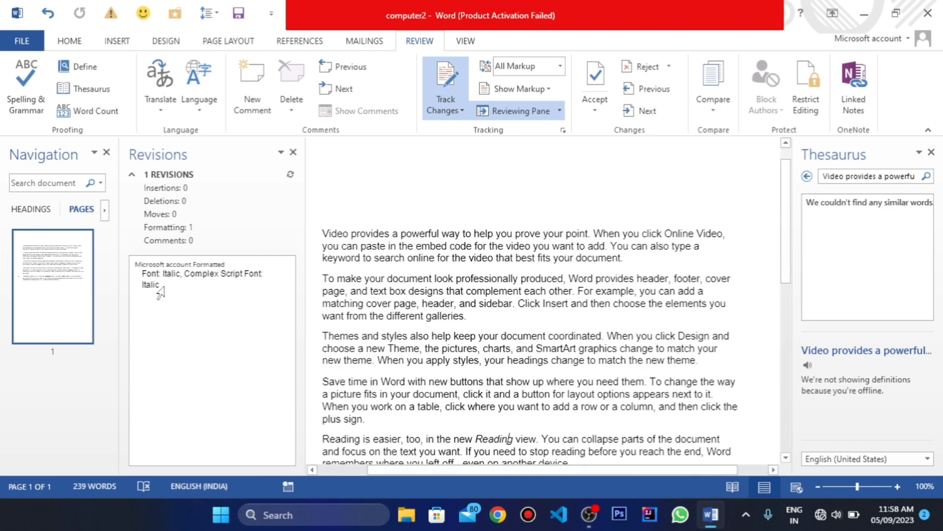
Step: Select the italic word "Reading", look over the options for accepting its change, and undo the last two rejections
double_click(494, 435)
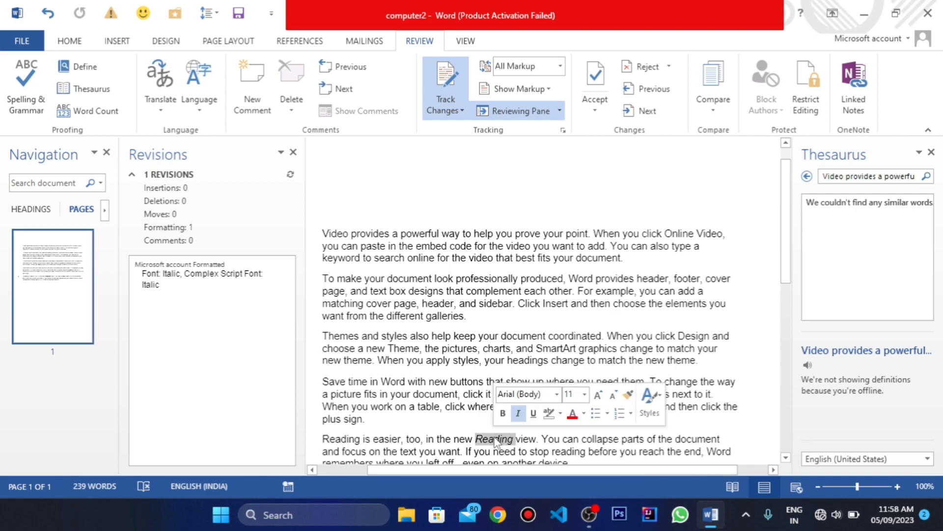
left_click(607, 115)
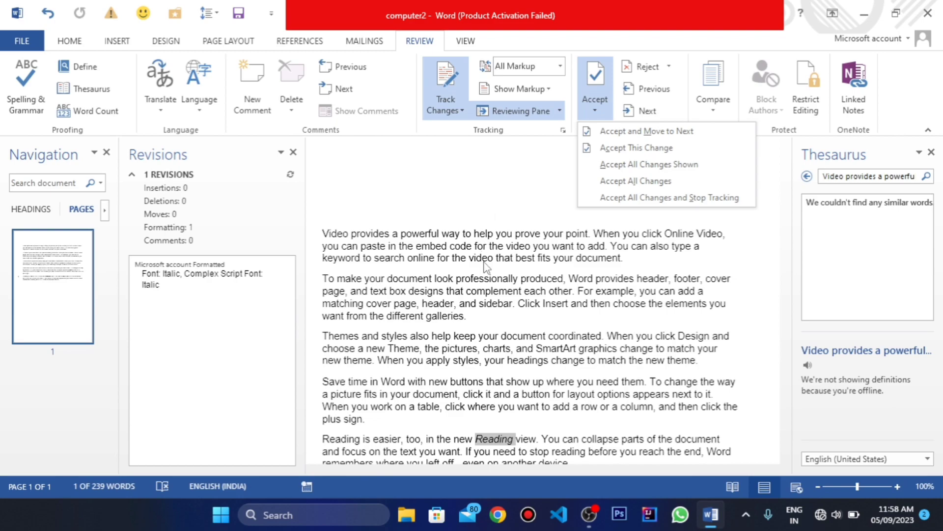
left_click(526, 410)
key("ctrl+z")
key("ctrl+z")
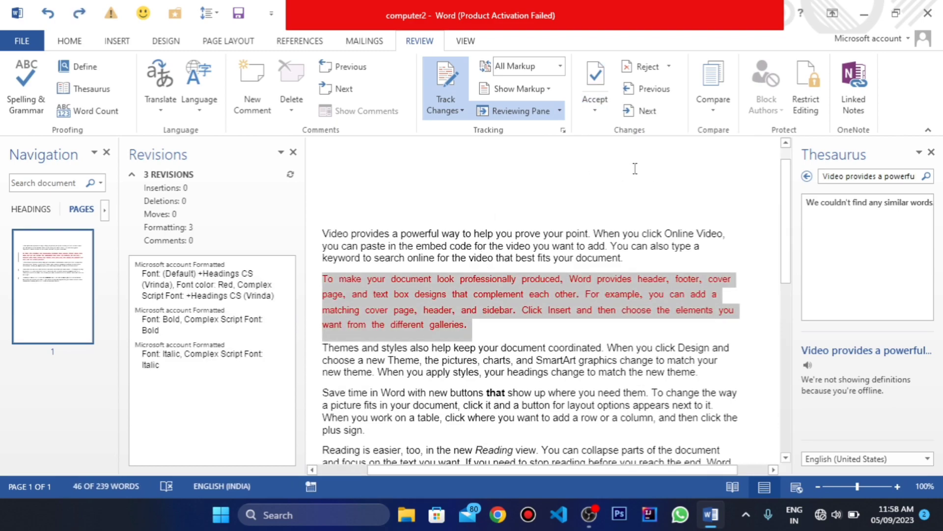
Step: Go forward and back through the tracked changes, ending at the italic word "Reading"
left_click(647, 110)
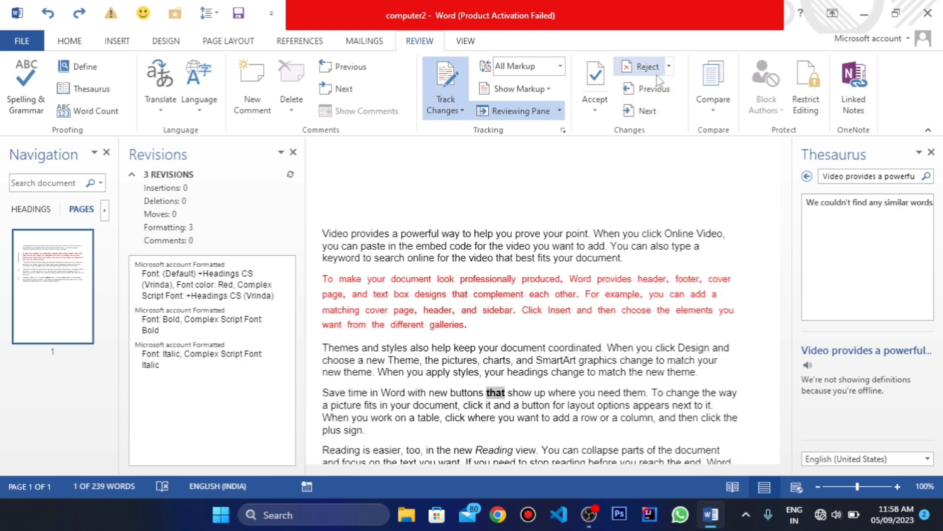
left_click(655, 89)
left_click(643, 110)
left_click(644, 111)
Step: Reject the tracked italic formatting of the word "Reading" and move to the next change
scroll(590, 108, "down", 1)
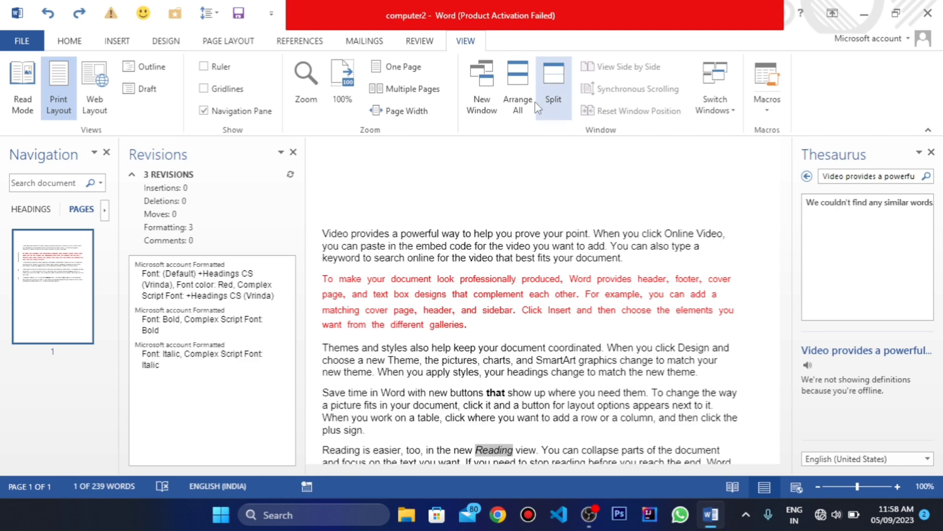
left_click(420, 40)
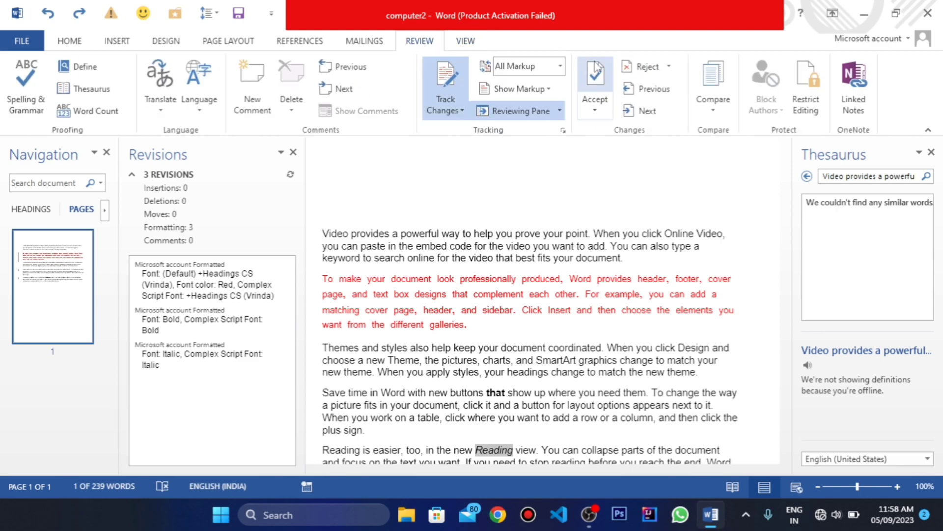
left_click(640, 68)
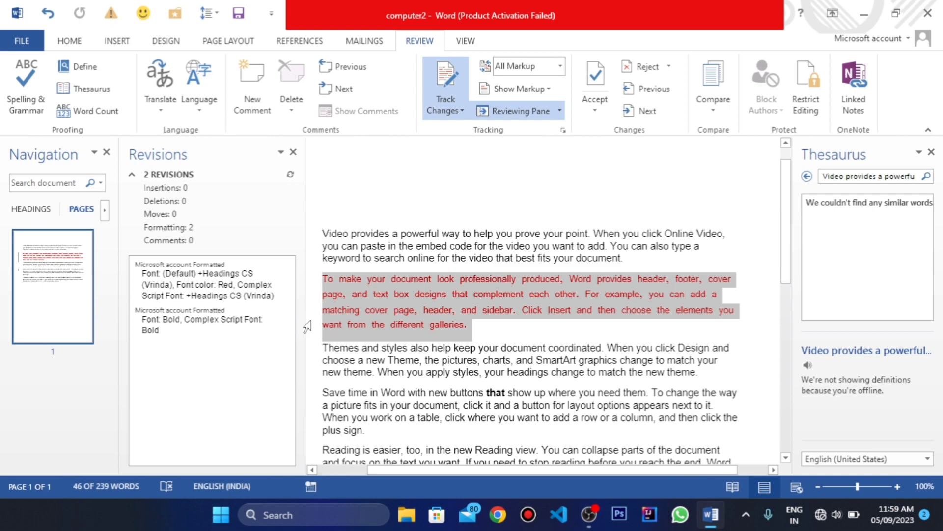
Step: Reject all tracked changes shown and look through the document's text
left_click(672, 72)
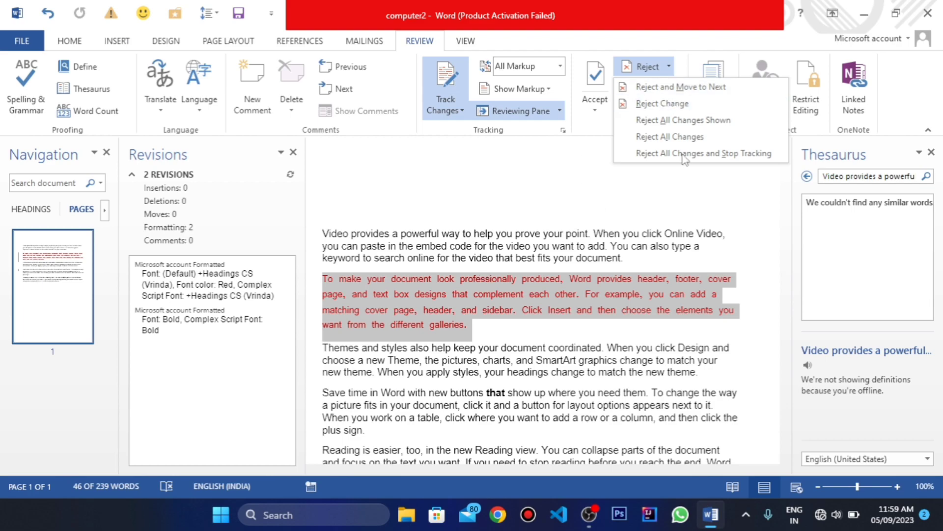
left_click(688, 120)
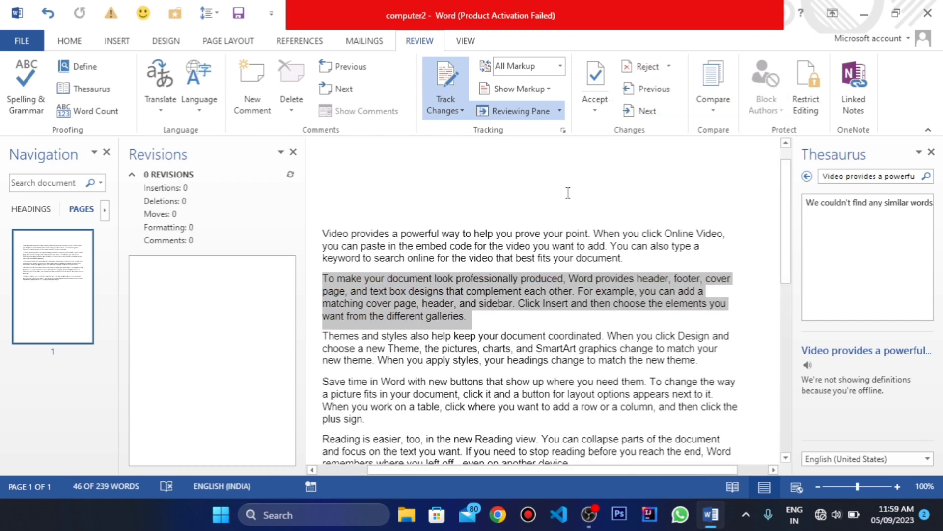
scroll(450, 338, "down", 5)
scroll(418, 305, "up", 3)
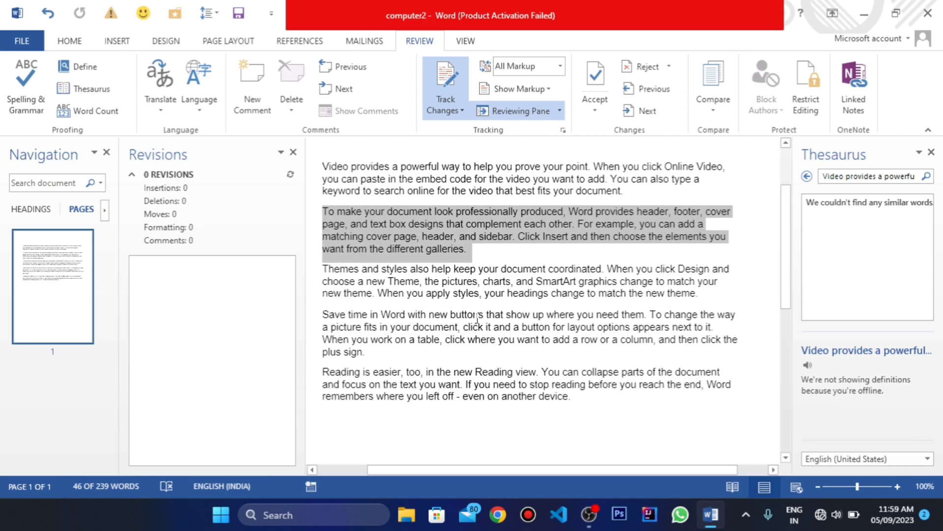
Step: Try rejecting all changes in the document and undo the rejection
left_click(669, 67)
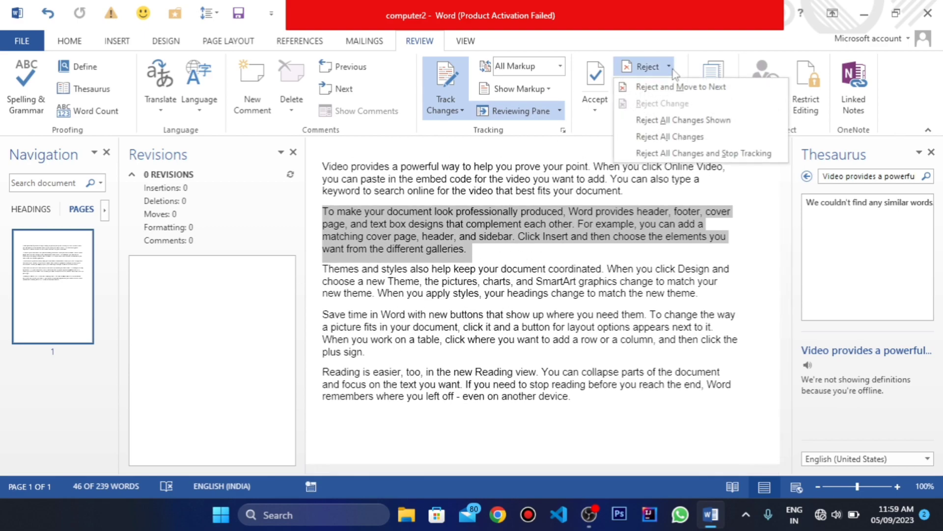
left_click(679, 138)
key("ctrl+z")
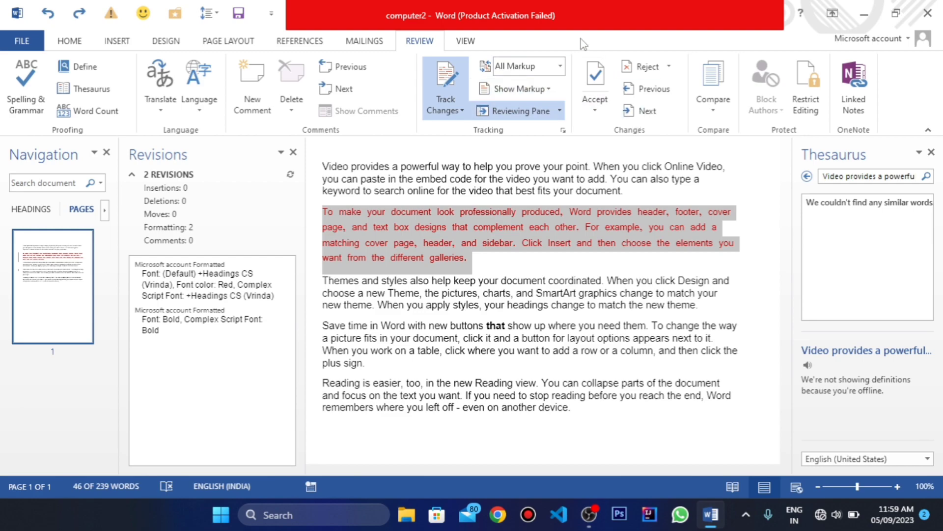
Step: Go to the next tracked change and back, and look over the options for comparing and combining documents
left_click(649, 111)
left_click(650, 89)
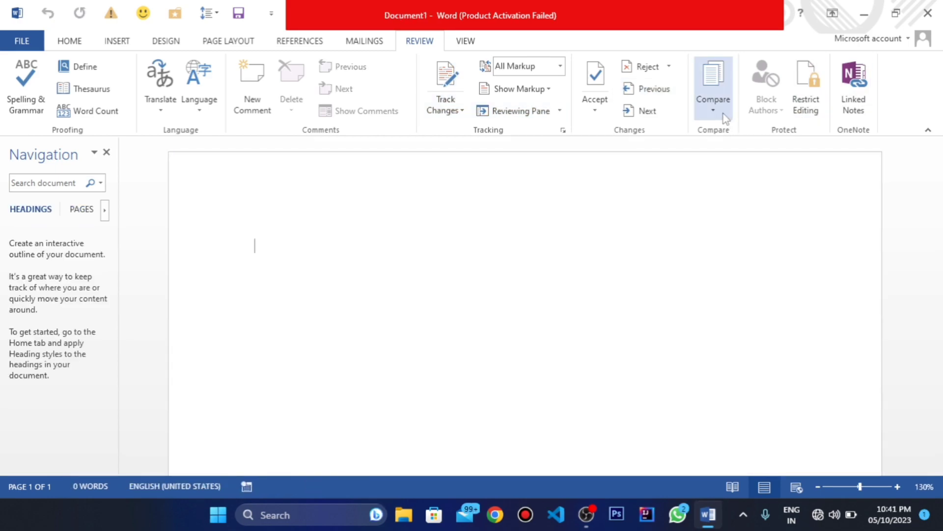
left_click(724, 114)
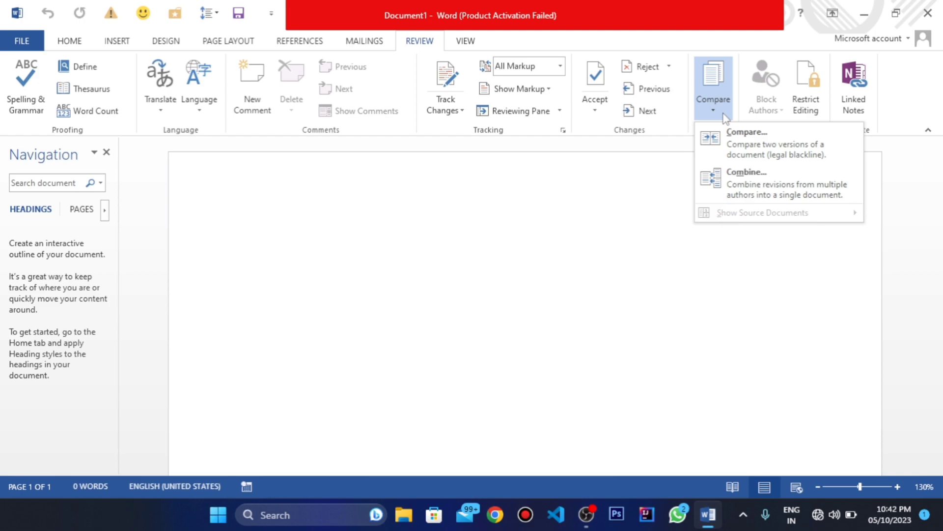
left_click(256, 194)
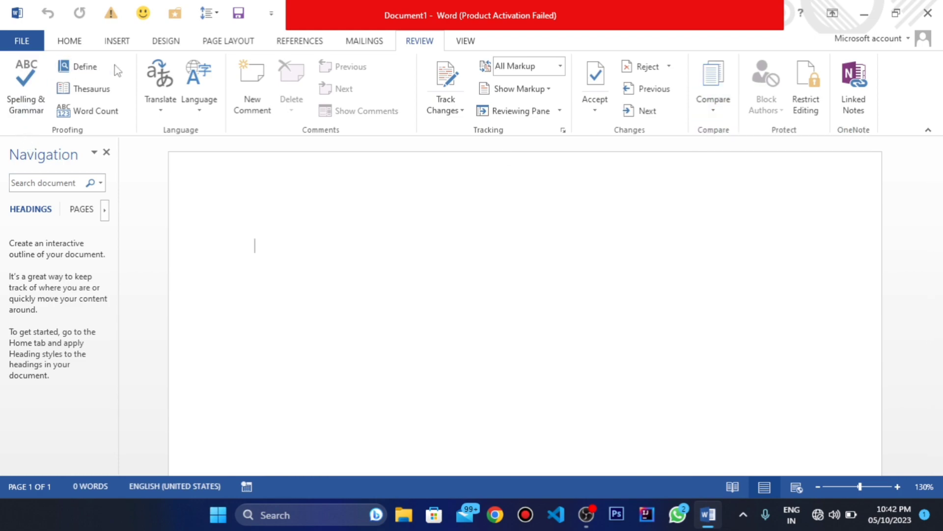
Step: Open the recent document "a" from the Desktop and return to its text
left_click(127, 42)
left_click(21, 40)
left_click(51, 119)
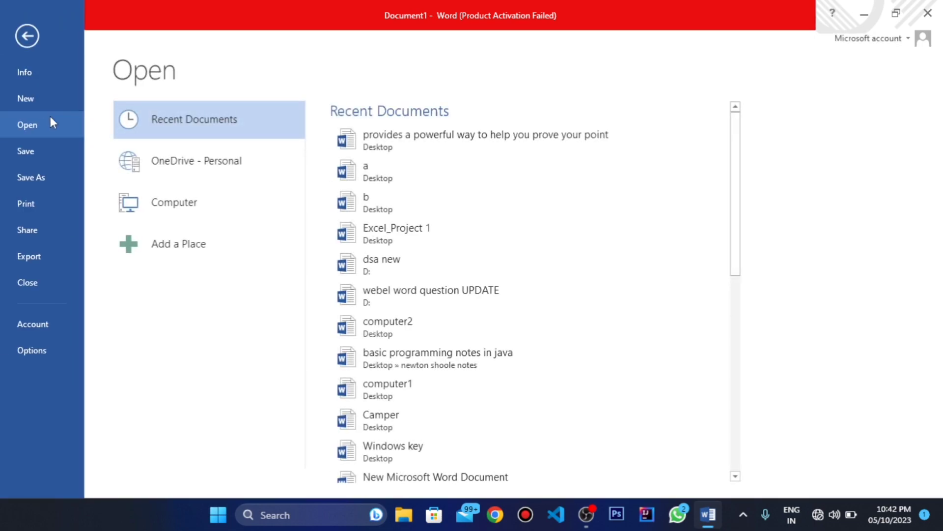
left_click(356, 171)
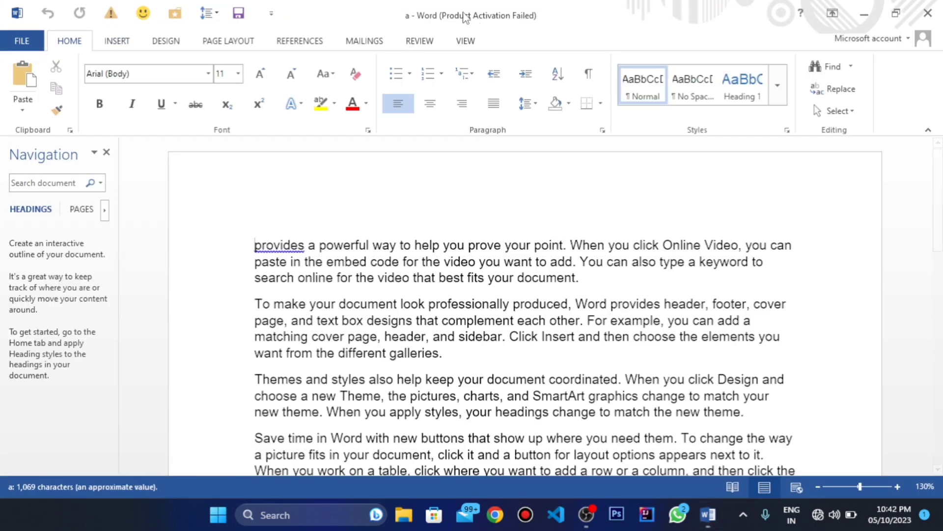
left_click(22, 41)
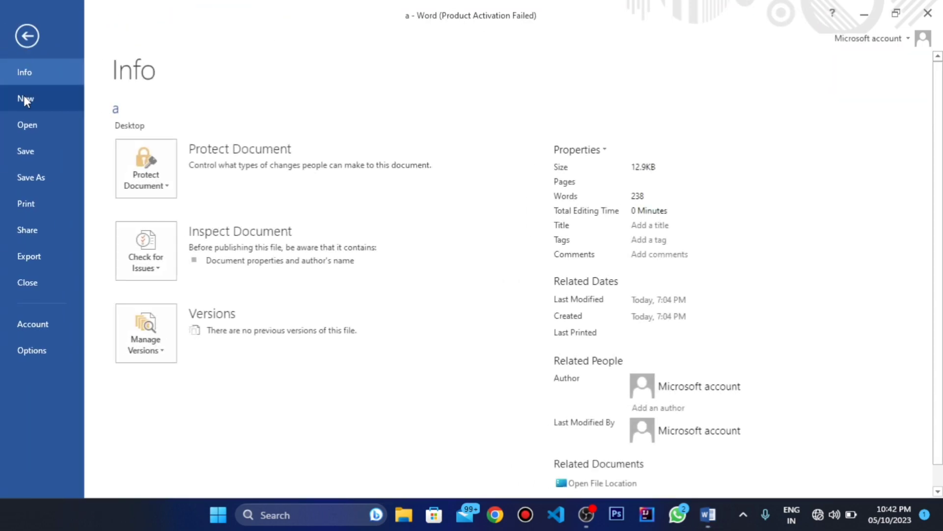
left_click(23, 41)
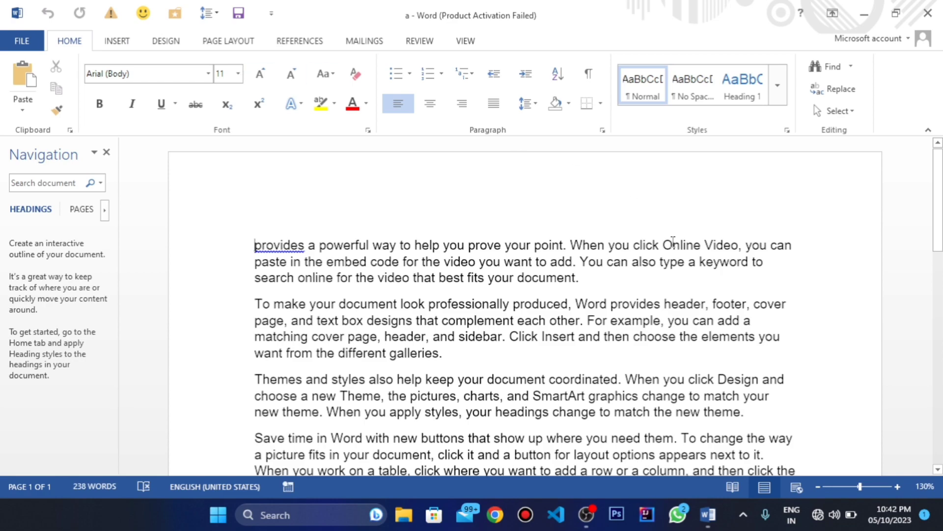
Step: Start comparing two document versions, with "a" as the original document
left_click(420, 41)
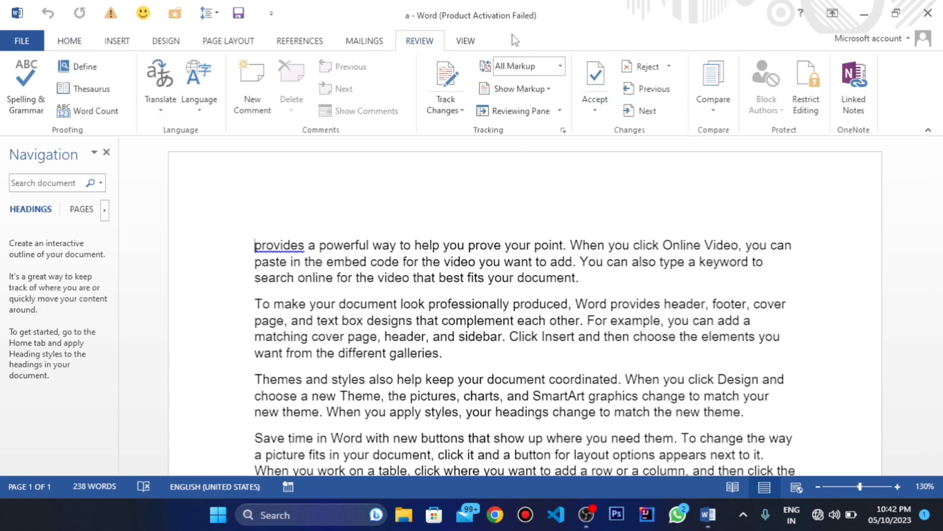
left_click(713, 114)
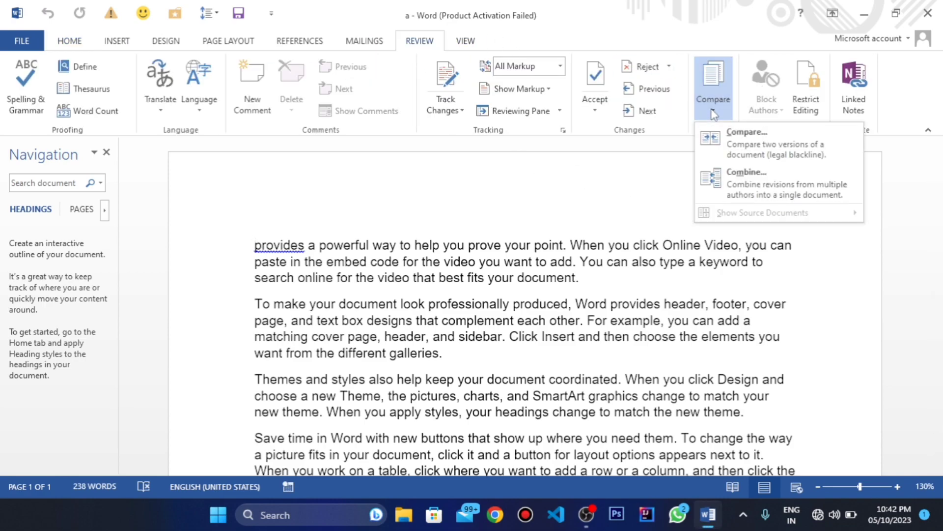
left_click(748, 144)
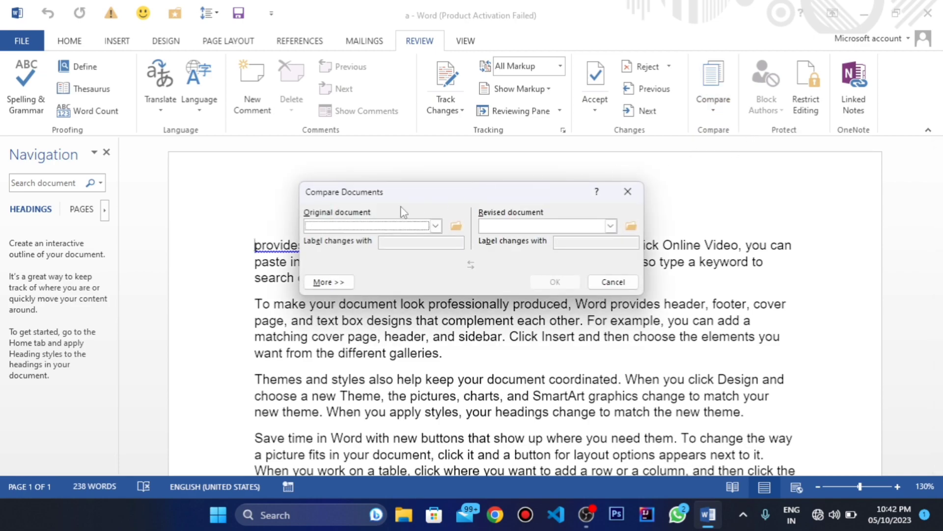
left_click(436, 225)
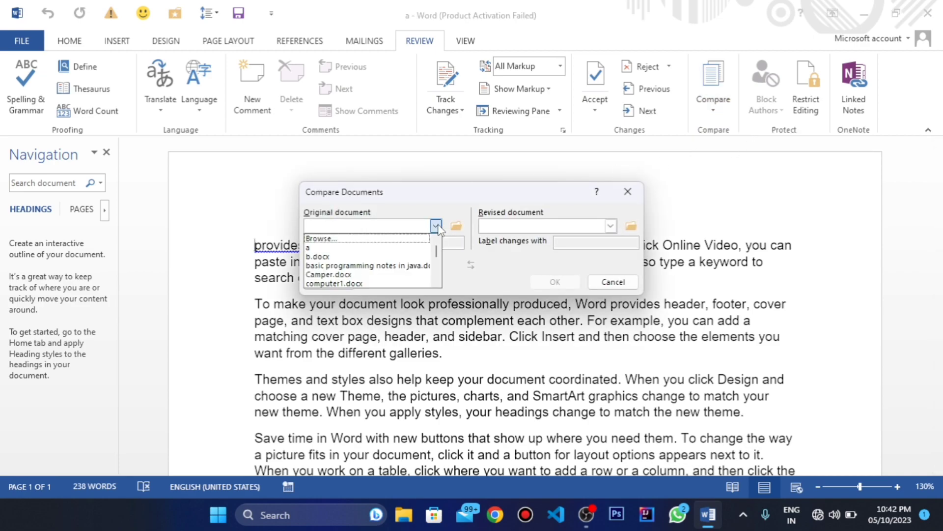
left_click(313, 247)
Step: Choose b.docx as the revised document, run the comparison and look through the compared, original and revised versions
left_click(610, 225)
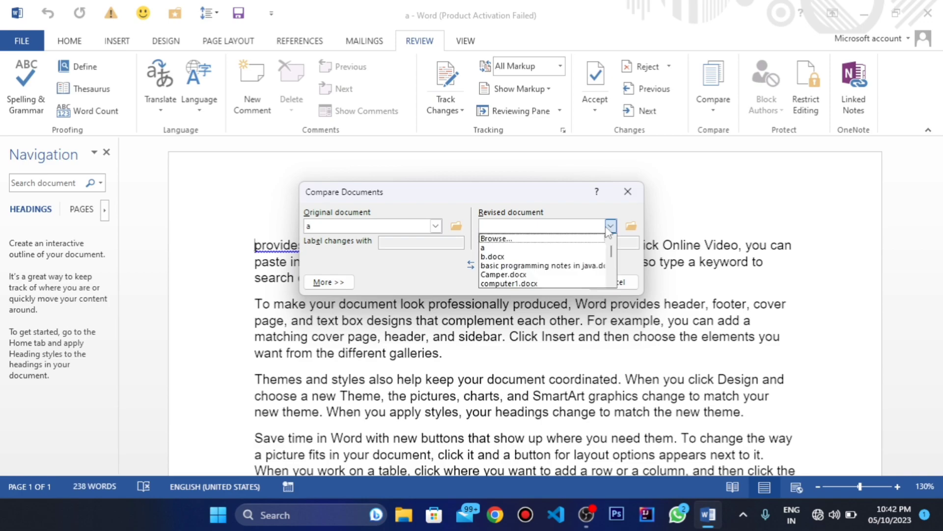
left_click(495, 256)
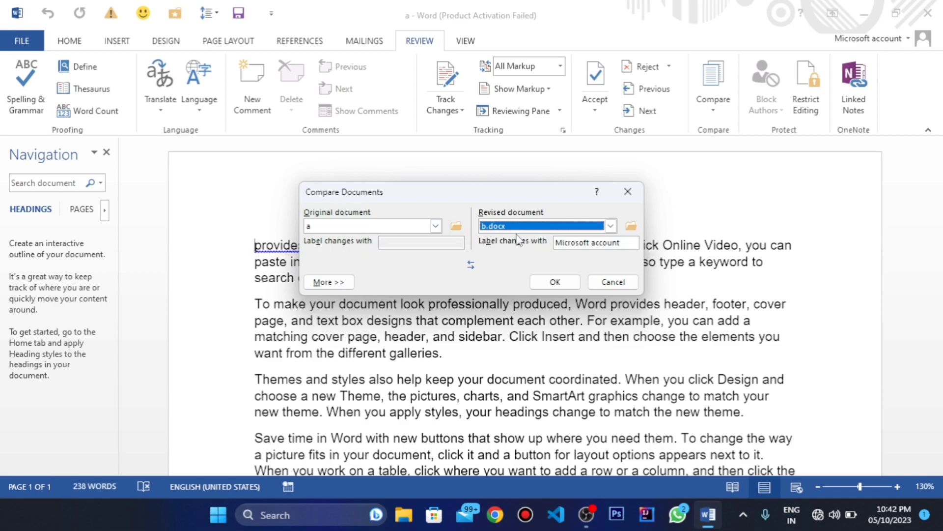
left_click(558, 282)
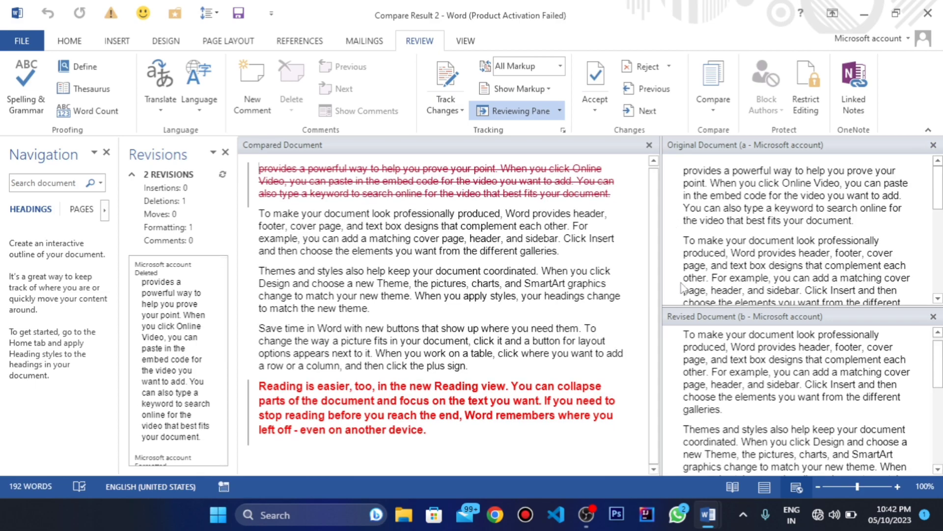
scroll(705, 346, "down", 1)
scroll(705, 347, "up", 1)
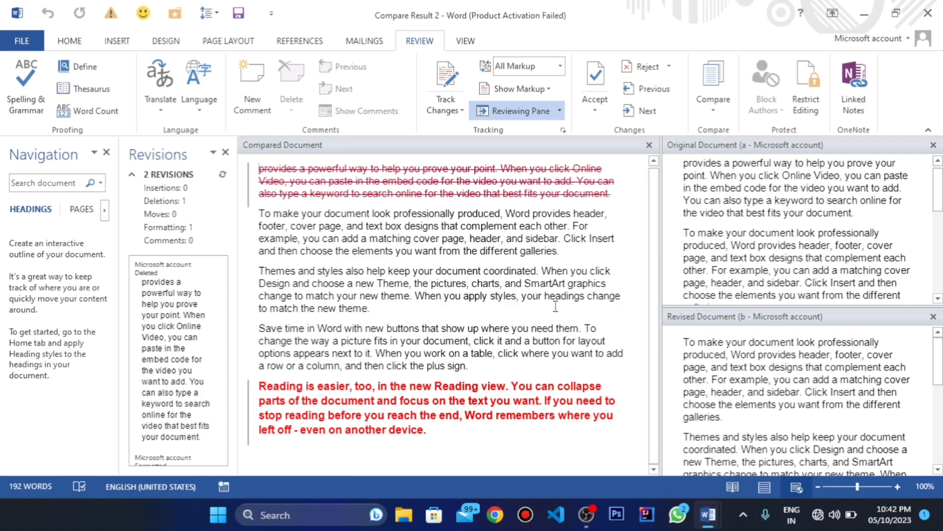
Step: Examine the compared document alongside the original document a and the revised document b
scroll(457, 270, "up", 1)
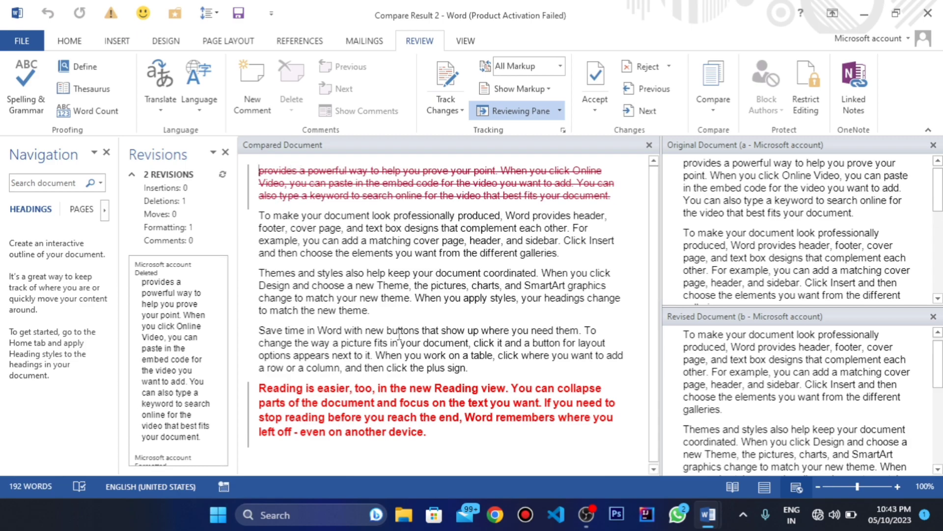
scroll(872, 412, "down", 1)
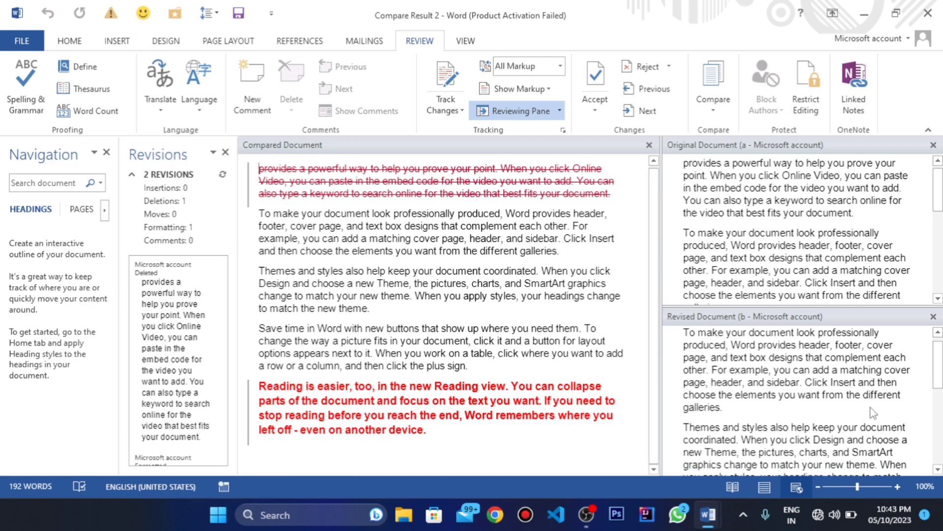
scroll(872, 413, "up", 1)
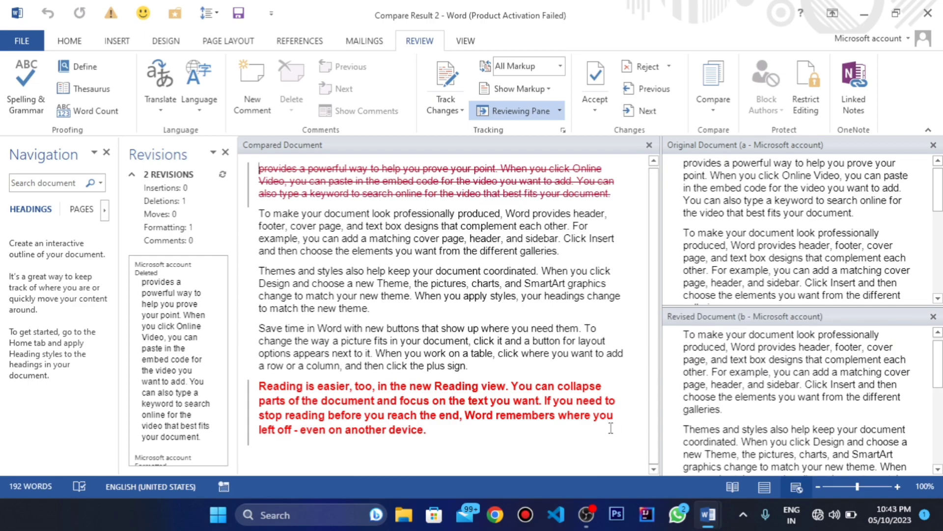
scroll(771, 297, "down", 4)
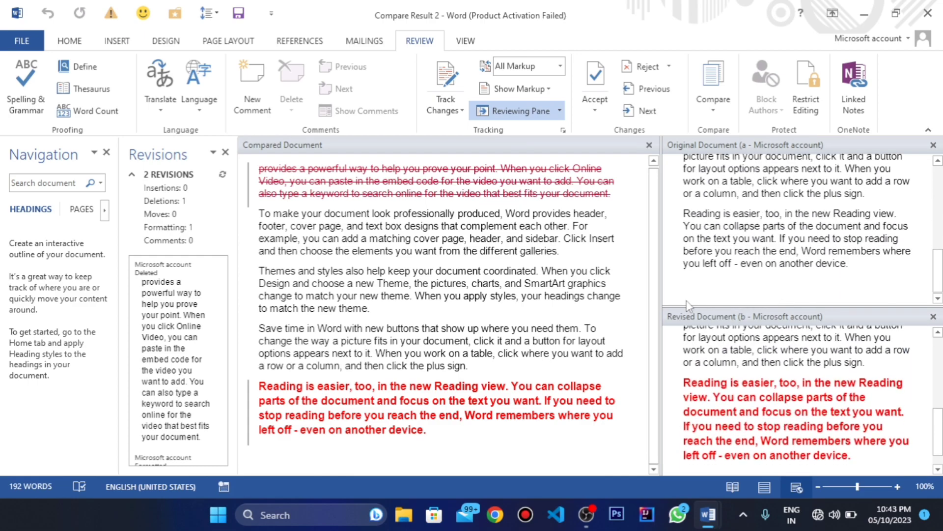
scroll(760, 231, "up", 5)
scroll(759, 231, "down", 2)
scroll(759, 231, "up", 2)
scroll(178, 339, "down", 2)
scroll(187, 314, "up", 2)
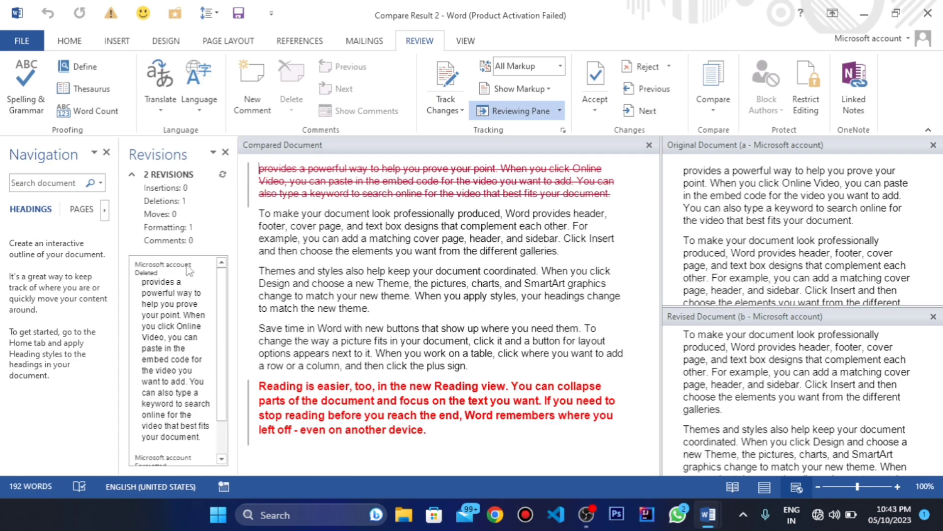
Step: Read the deletion and formatting entries in the revisions list and check them against the text of both source documents
scroll(192, 310, "down", 2)
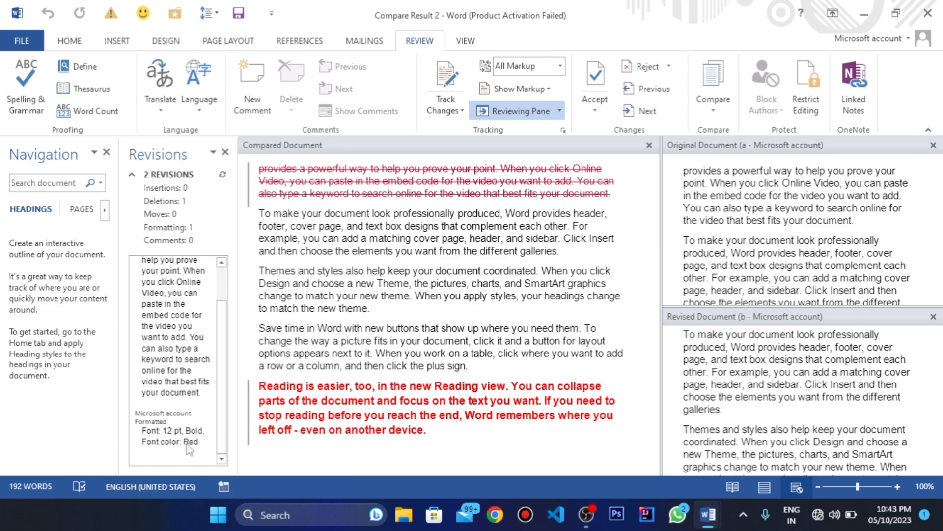
scroll(667, 358, "down", 1)
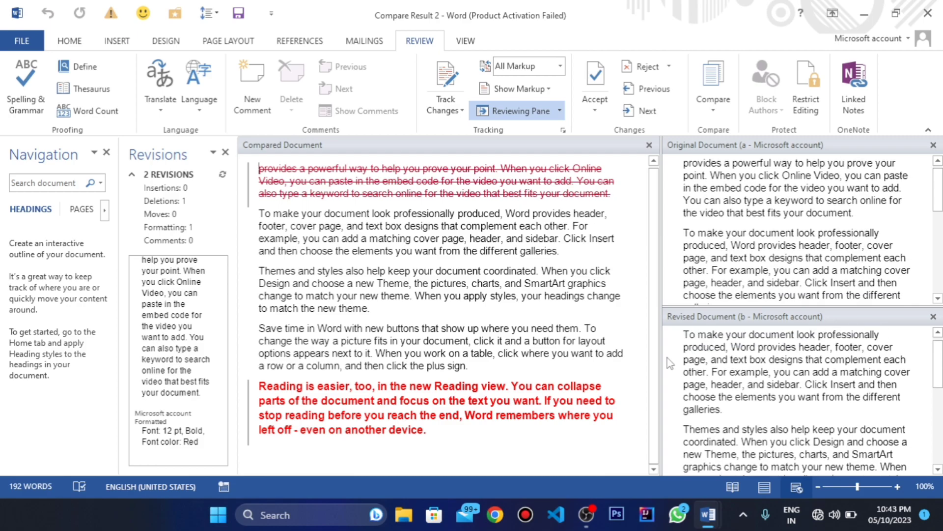
scroll(667, 357, "up", 1)
scroll(673, 264, "down", 7)
scroll(673, 265, "up", 4)
scroll(675, 270, "down", 4)
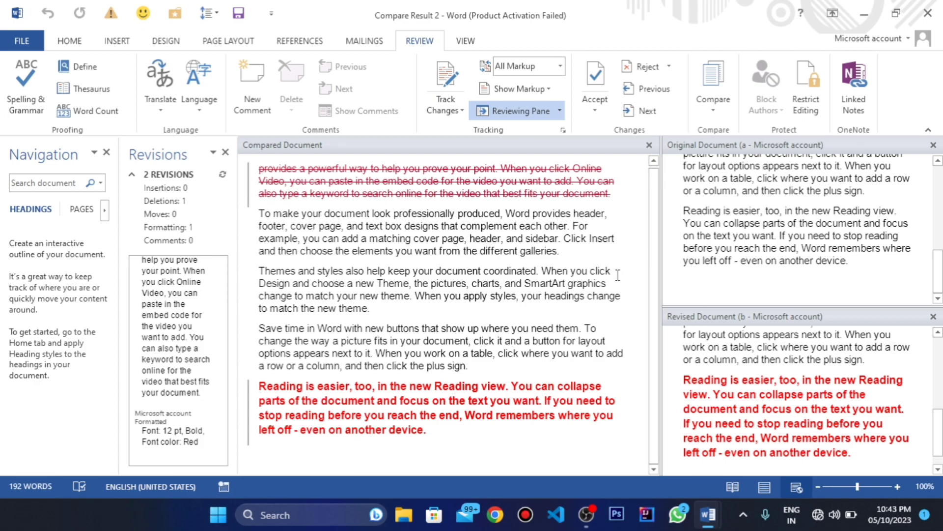
scroll(618, 276, "up", 2)
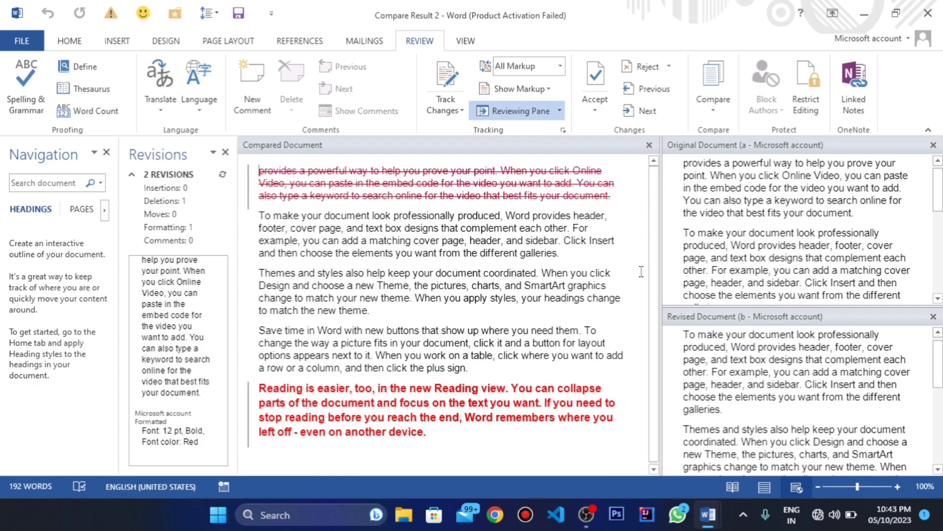
scroll(641, 271, "down", 1)
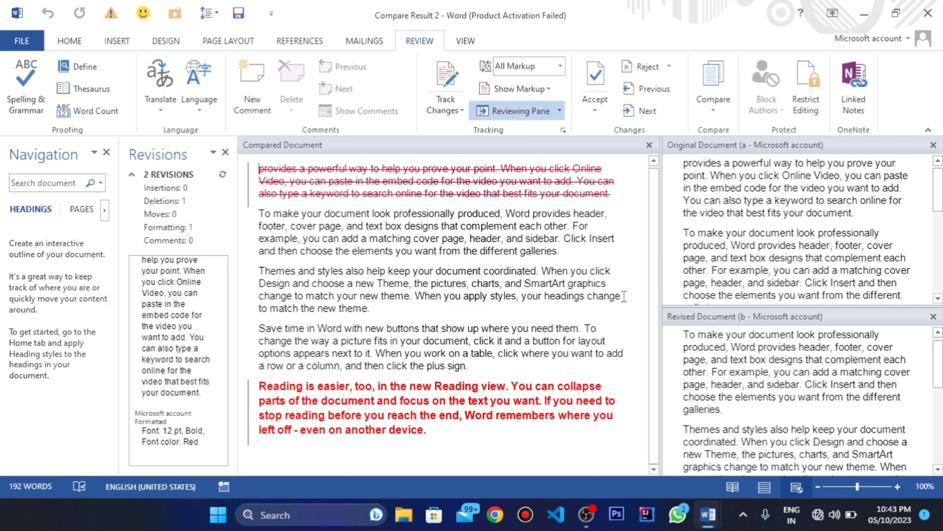
scroll(704, 252, "down", 5)
scroll(706, 251, "up", 7)
scroll(706, 252, "down", 7)
scroll(706, 252, "up", 7)
scroll(705, 251, "down", 4)
scroll(706, 251, "up", 3)
scroll(706, 250, "down", 5)
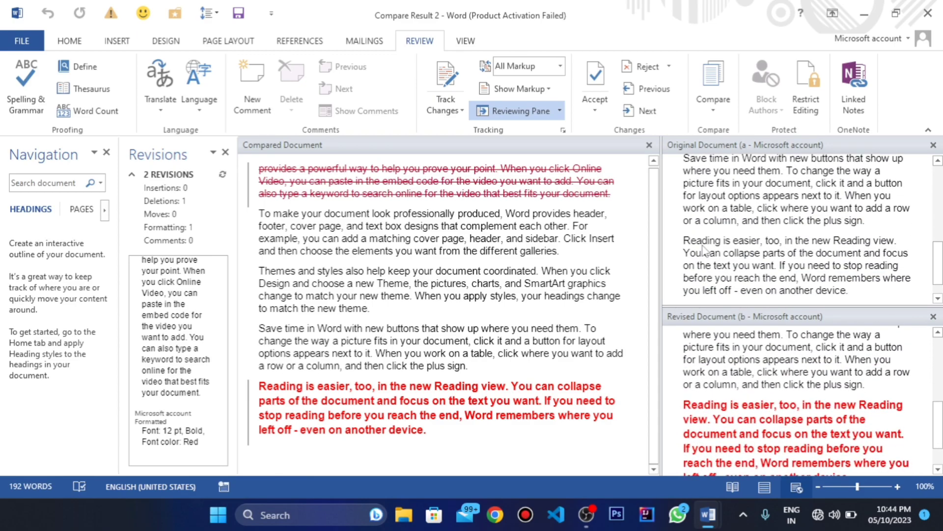
scroll(705, 251, "up", 5)
scroll(704, 251, "down", 4)
scroll(704, 250, "up", 4)
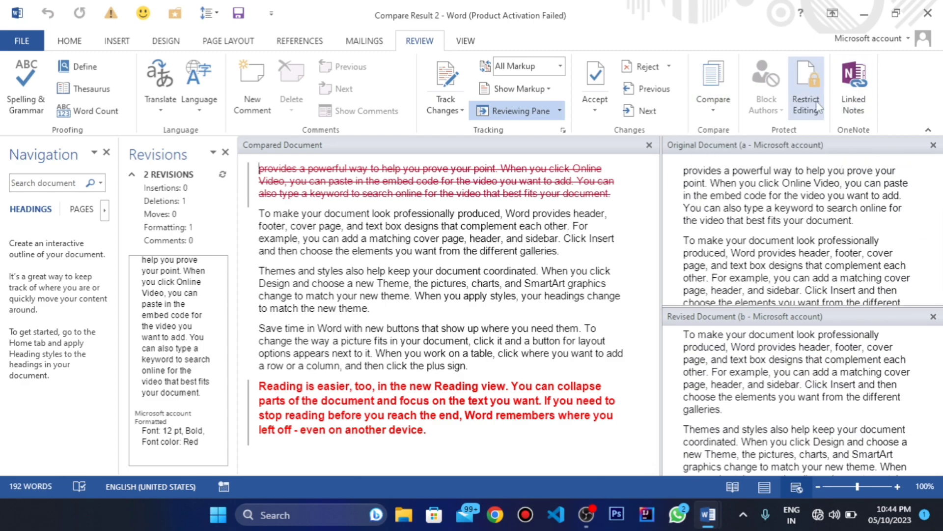
Step: Start combining revisions, with "a" as the original document and b.docx as the revised document
left_click(715, 102)
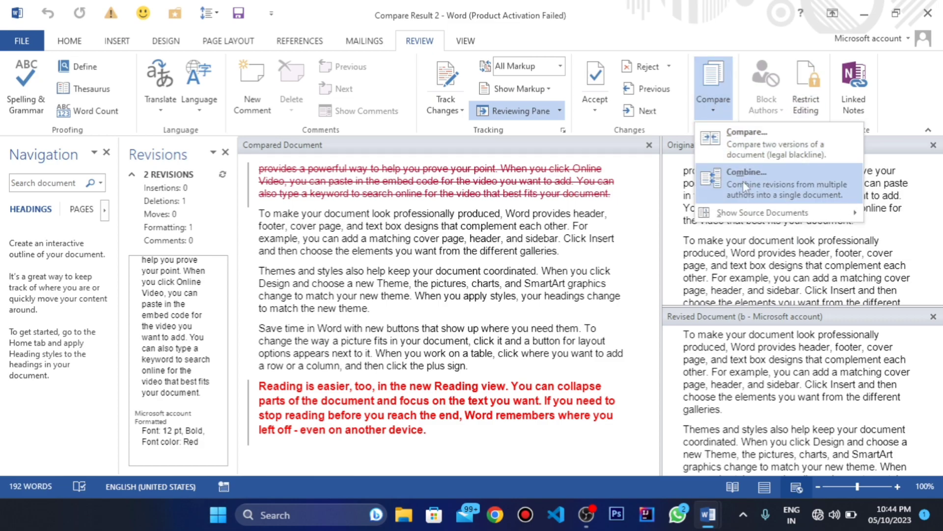
left_click(774, 198)
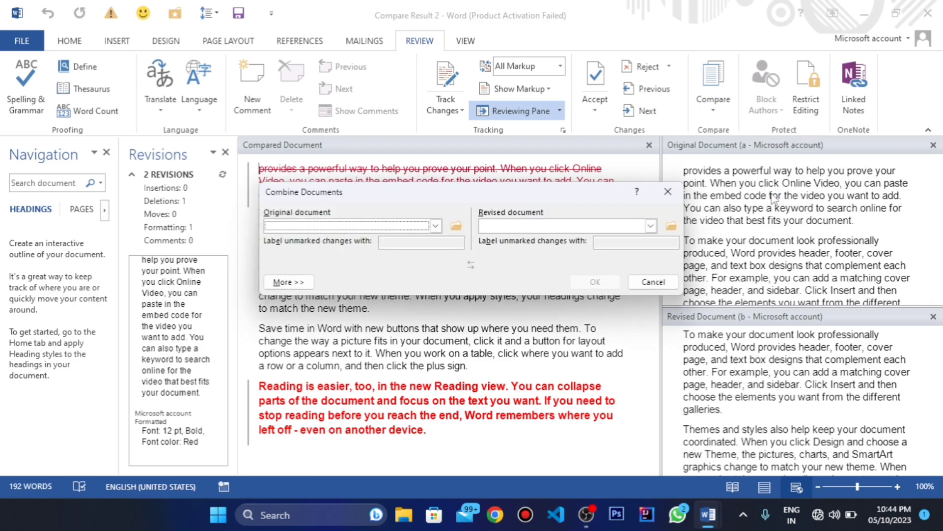
left_click(438, 227)
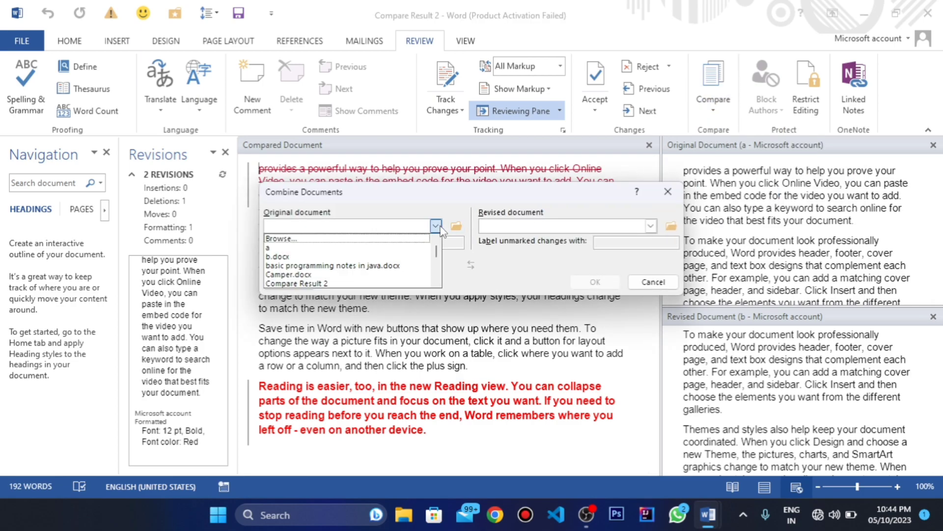
left_click(303, 249)
left_click(647, 227)
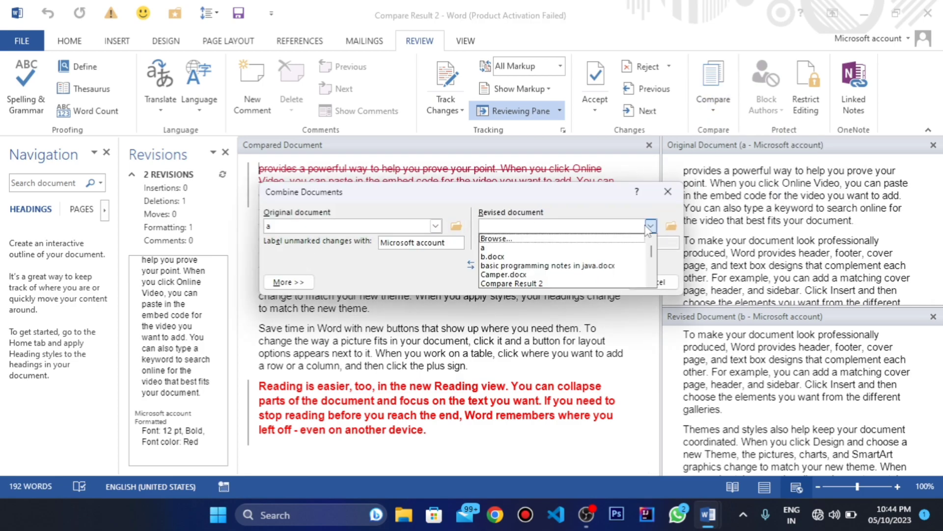
left_click(508, 257)
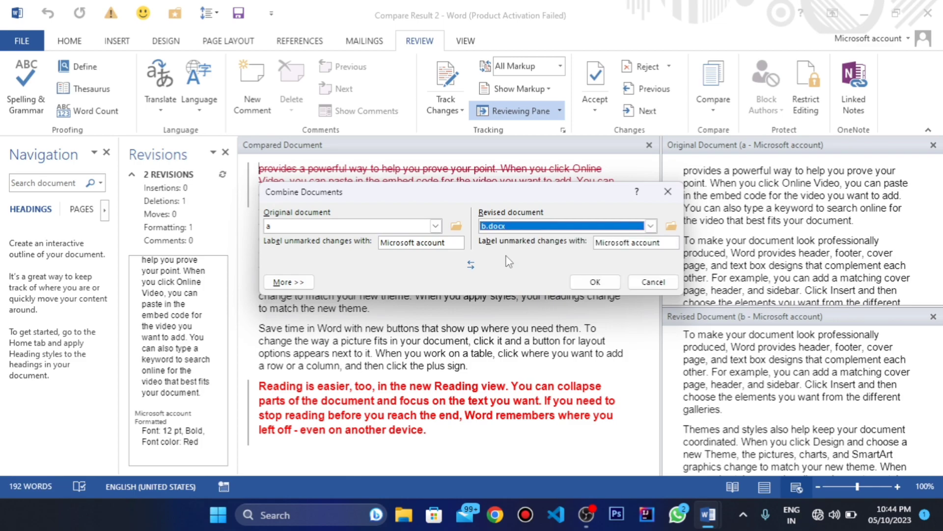
Step: Merge the documents, keeping formatting changes from the other document (b), and look through the combined result
left_click(595, 282)
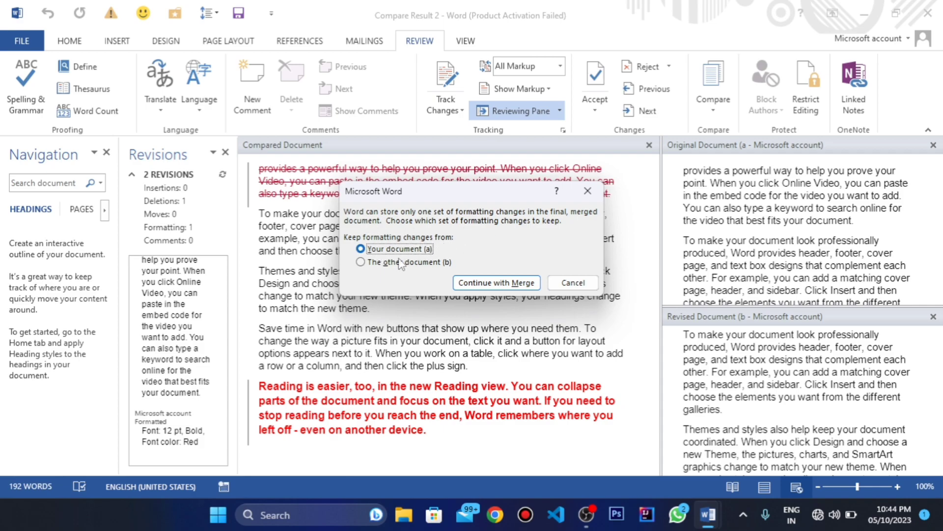
left_click(382, 264)
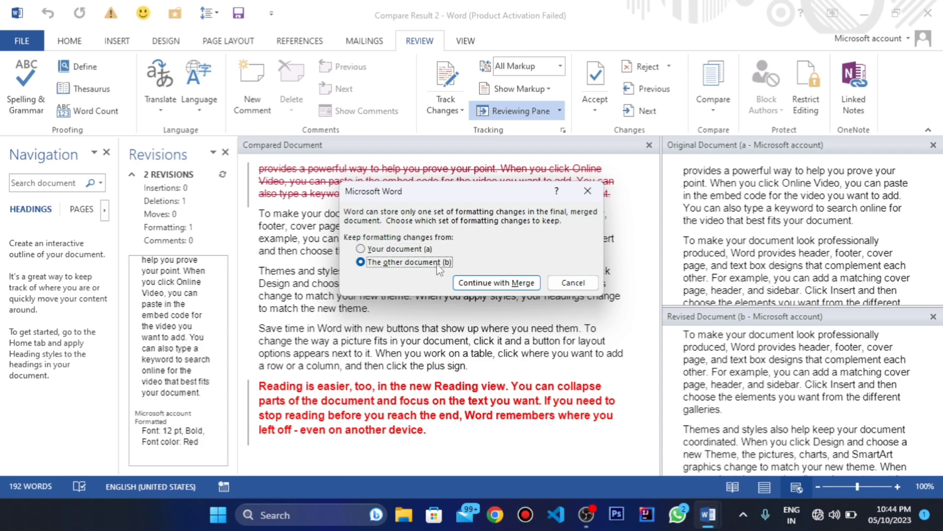
left_click(501, 289)
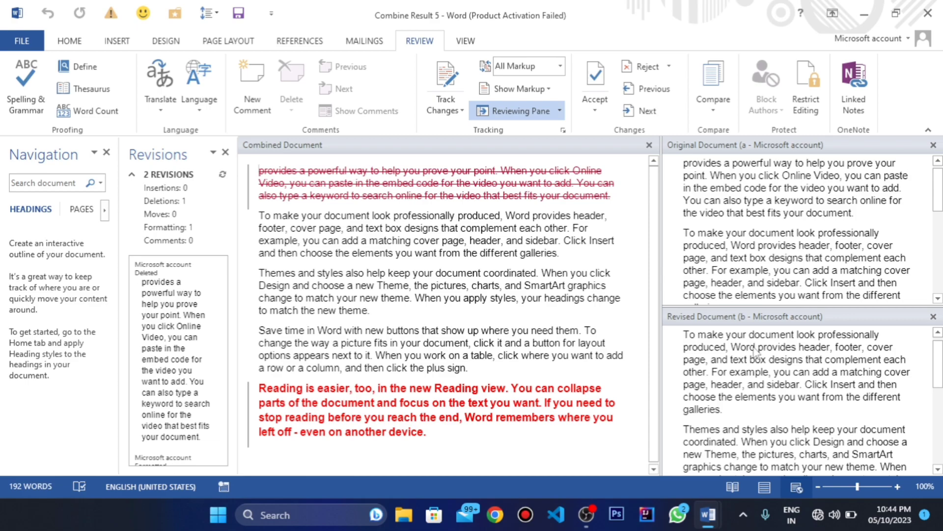
scroll(749, 340, "down", 5)
scroll(752, 344, "up", 5)
scroll(755, 350, "down", 2)
scroll(755, 352, "up", 3)
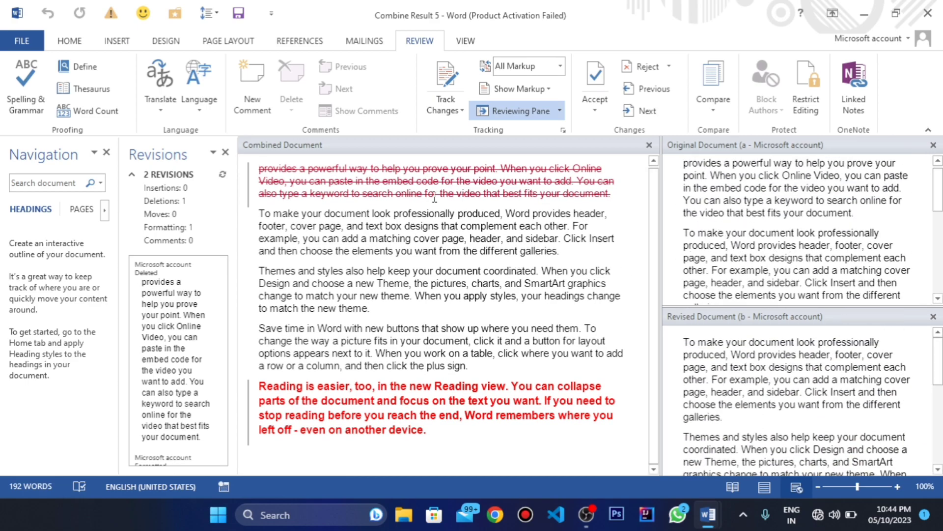
Step: Select all the combined text and save the combined document to the Desktop as a Word document named uuu
left_click_drag(260, 169, 463, 446)
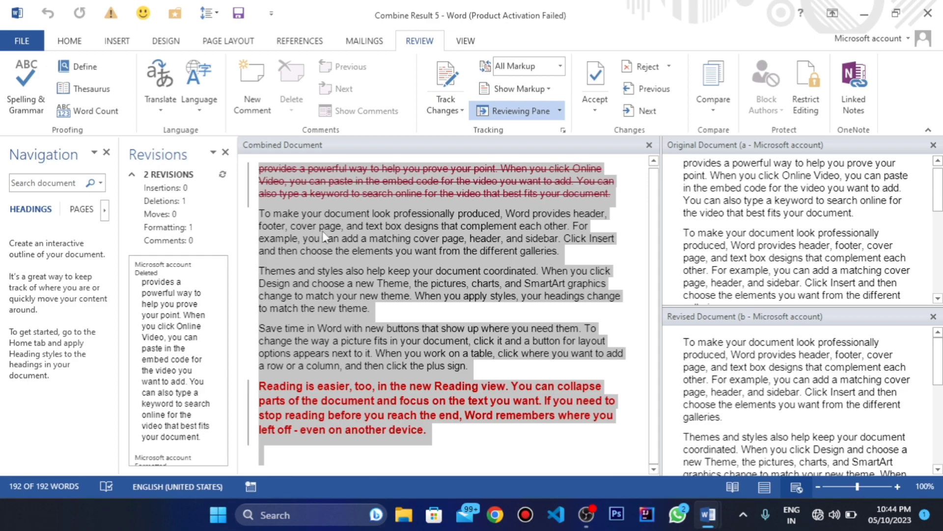
left_click(19, 43)
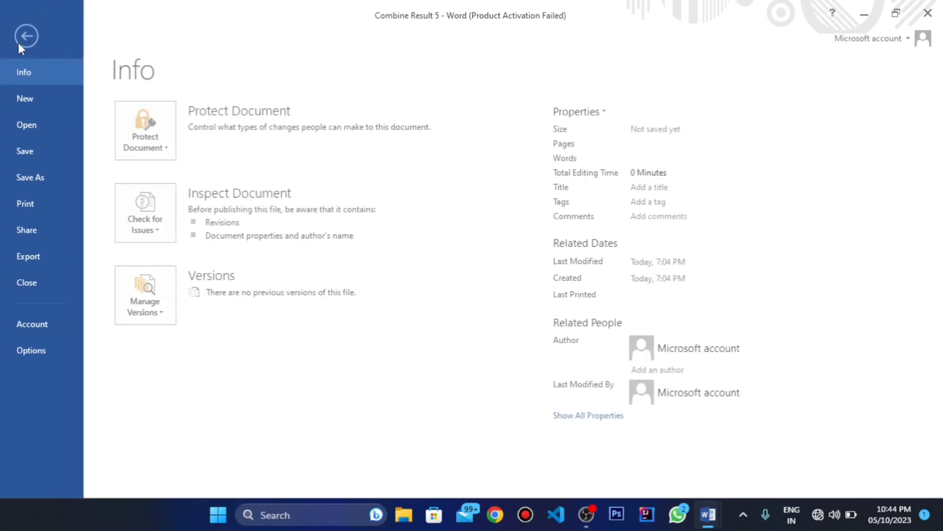
left_click(28, 170)
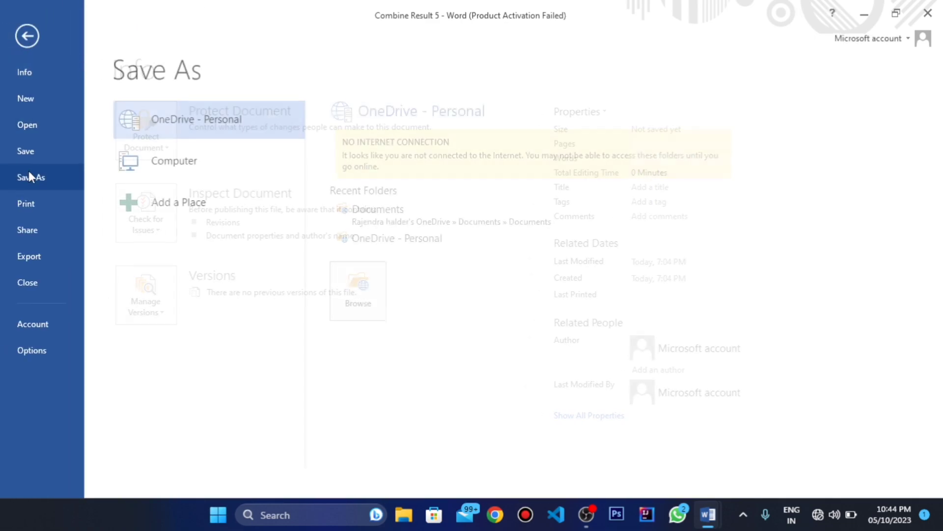
left_click(205, 177)
left_click(368, 332)
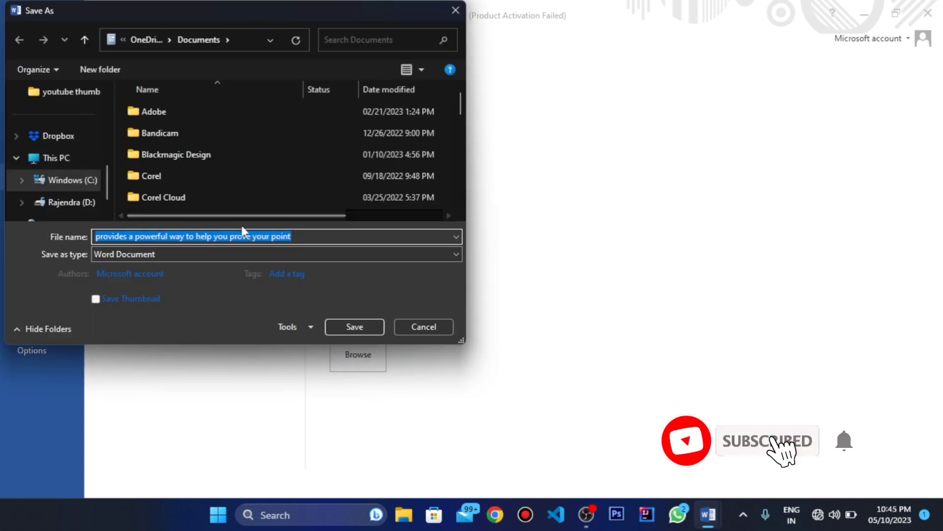
key("BackSpace")
type("uuu")
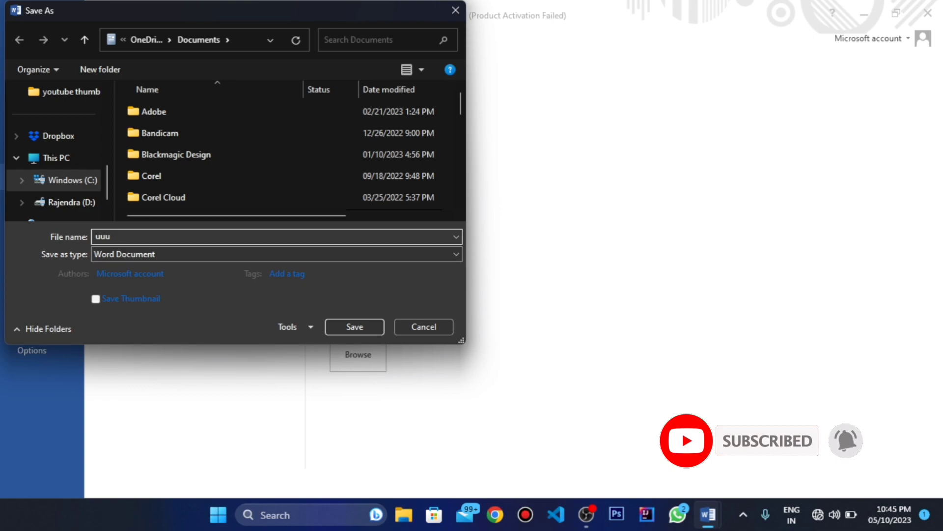
scroll(55, 170, "up", 3)
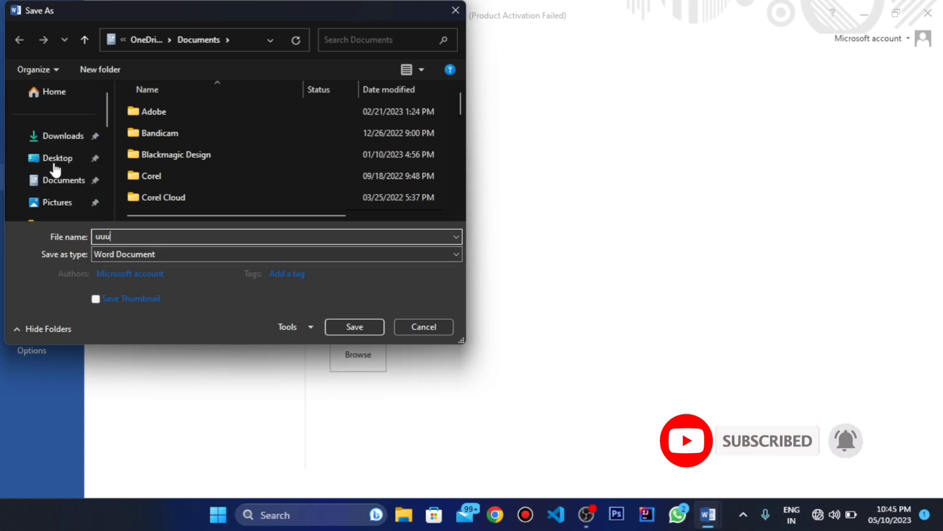
left_click(57, 160)
left_click(346, 326)
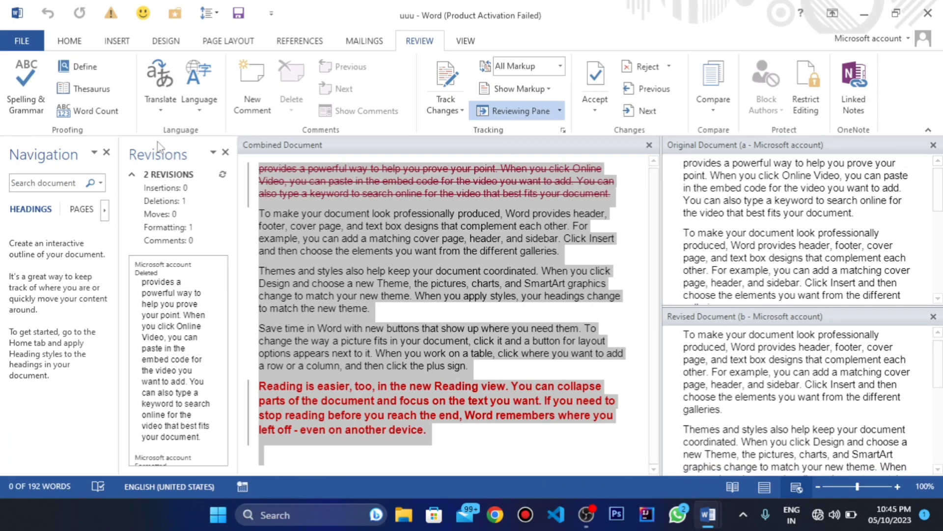
Step: Open the recent document "uuu" from the Desktop
left_click(22, 40)
left_click(32, 125)
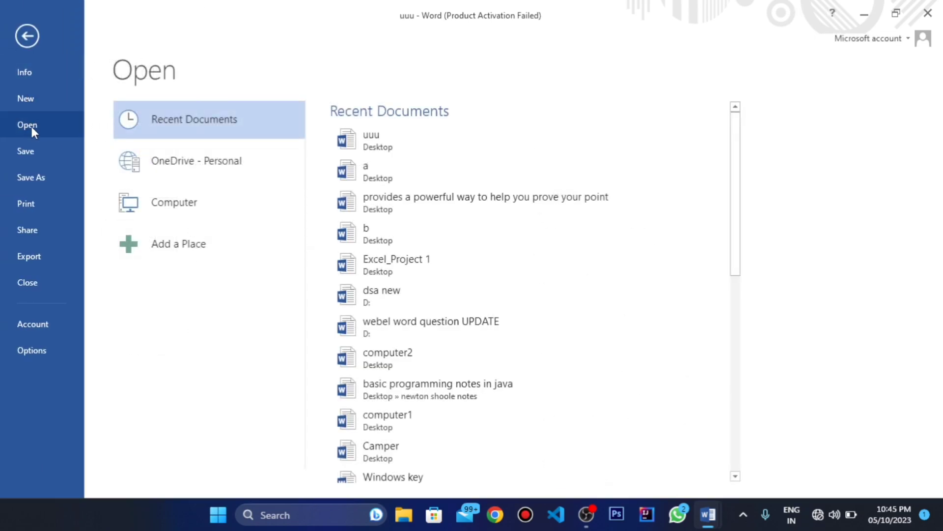
left_click(379, 145)
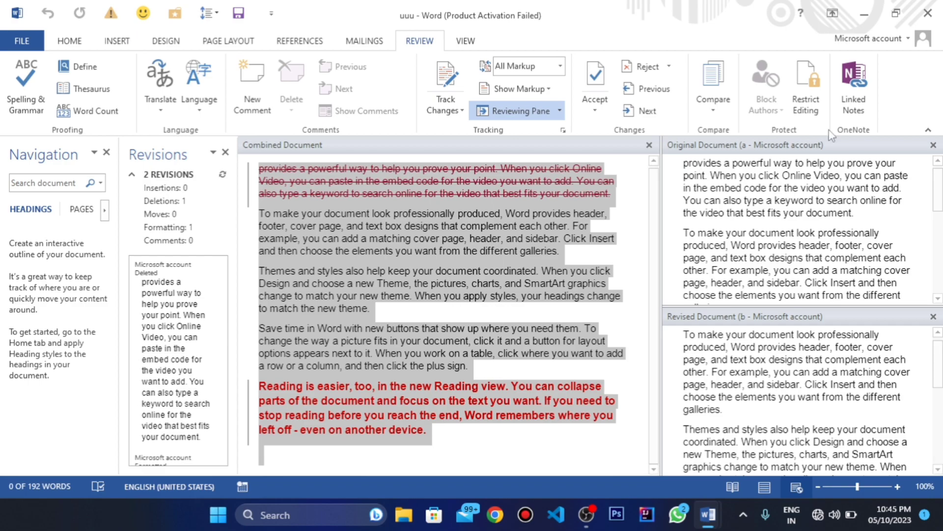
Step: Close the original and revised document views and the revisions list beside the combined document
left_click(936, 147)
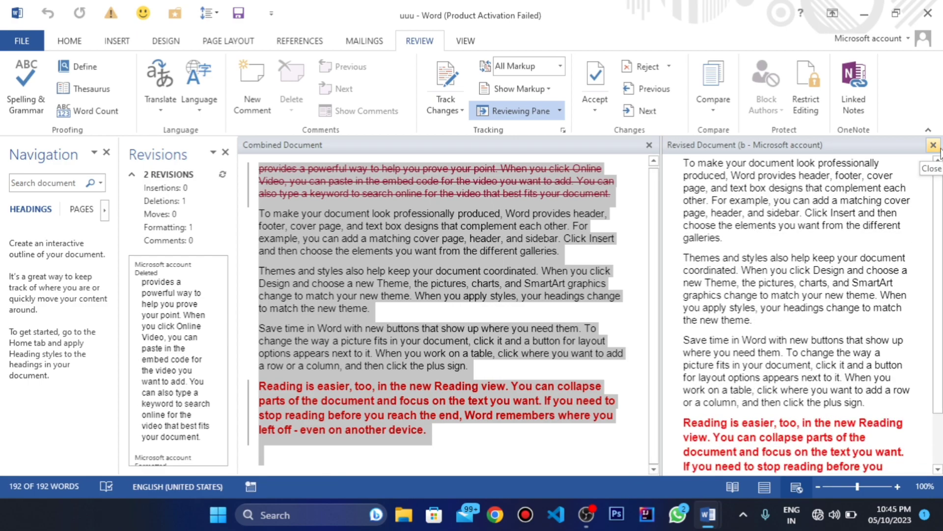
left_click(933, 145)
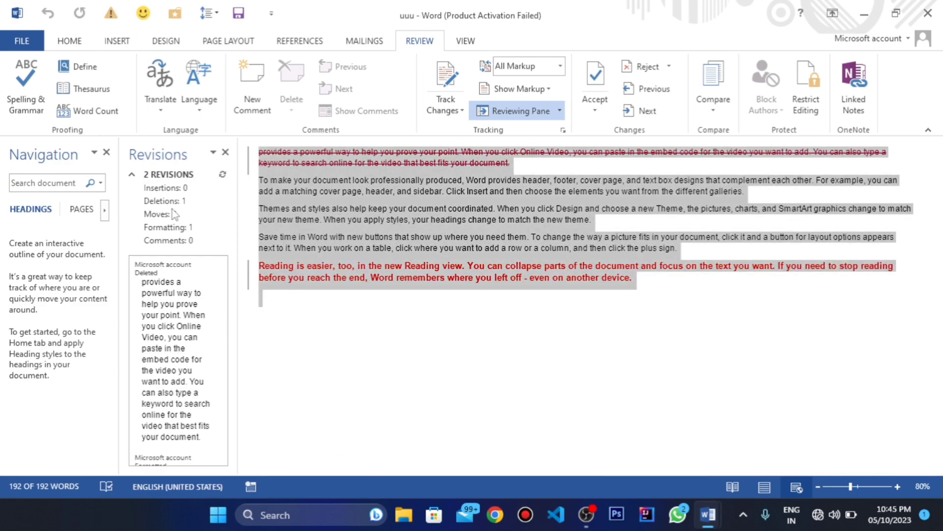
left_click(225, 152)
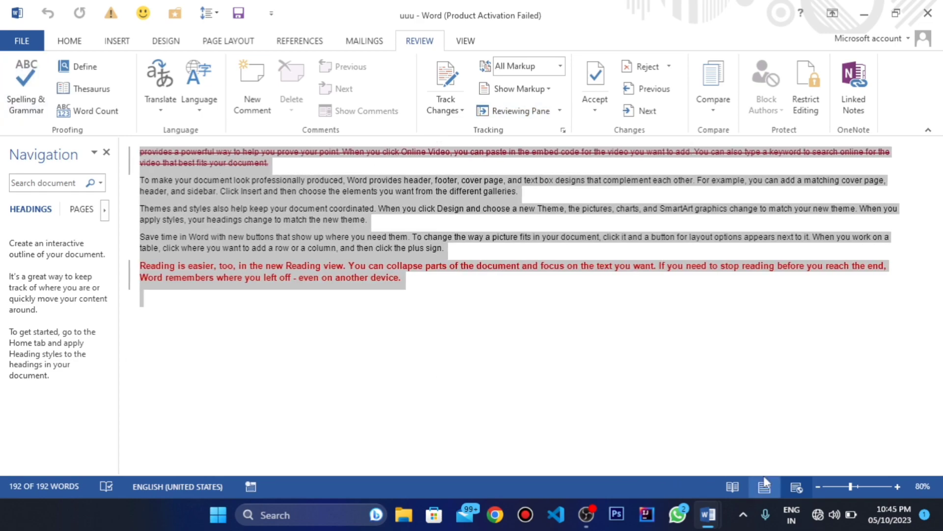
left_click(742, 485)
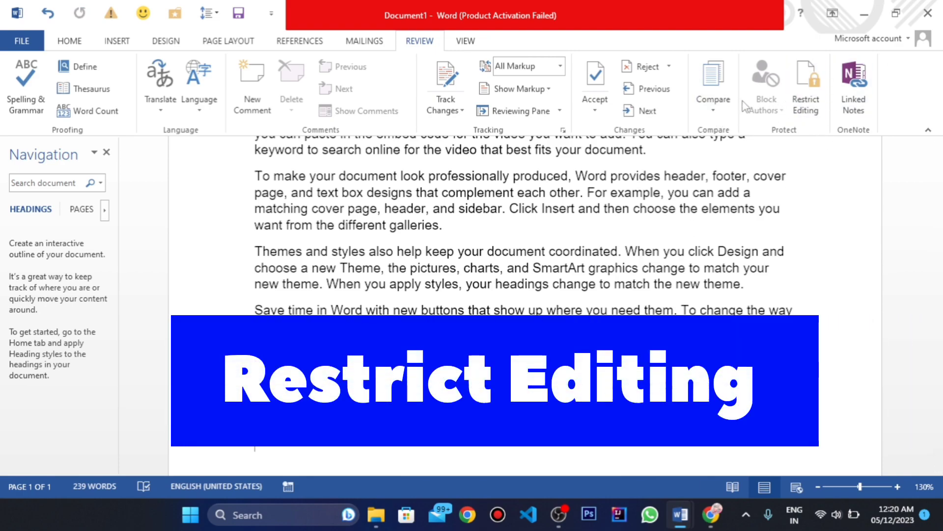
Step: Open the Restrict Editing settings and color the opening sentence of the first paragraph red
left_click(804, 105)
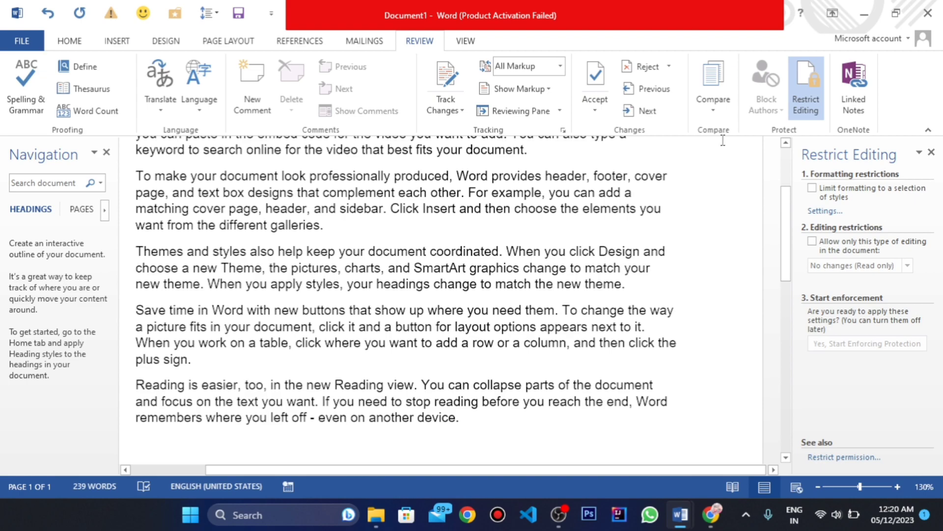
scroll(376, 233, "up", 5)
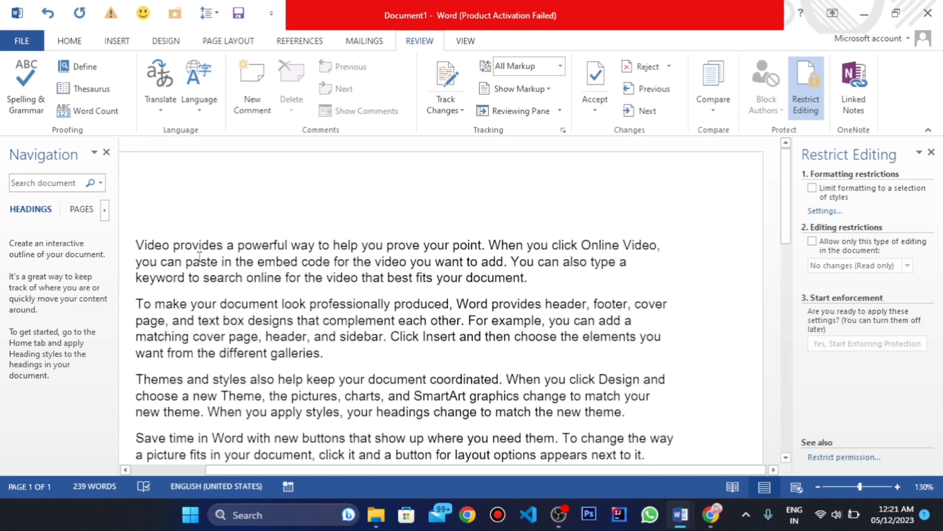
left_click_drag(136, 242, 500, 237)
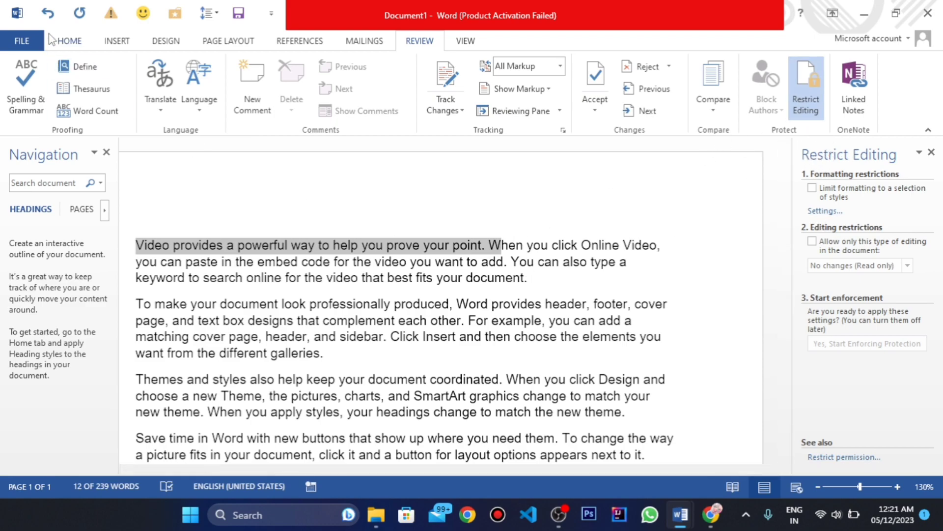
left_click(70, 40)
left_click(350, 104)
left_click(428, 321)
scroll(428, 321, "down", 1)
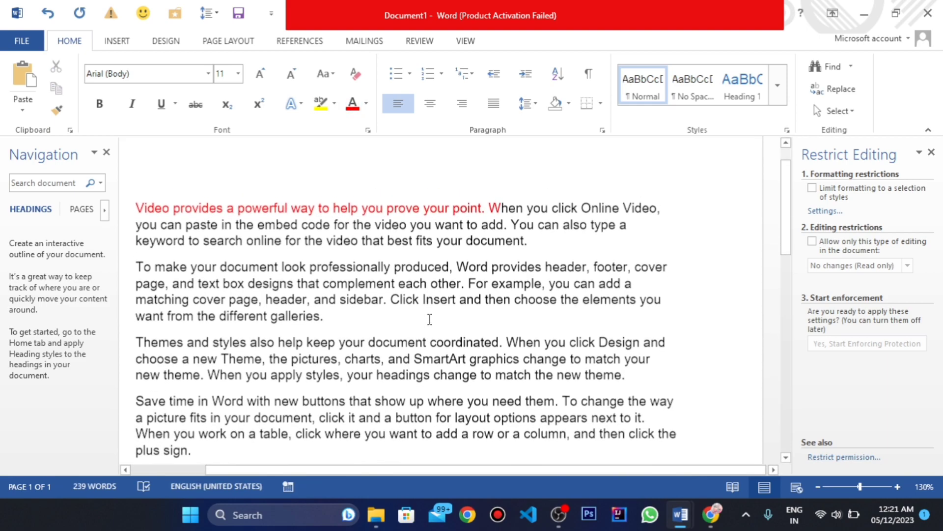
Step: Limit formatting to a selection of styles and restrict editing of the document to No changes (Read only)
left_click(812, 188)
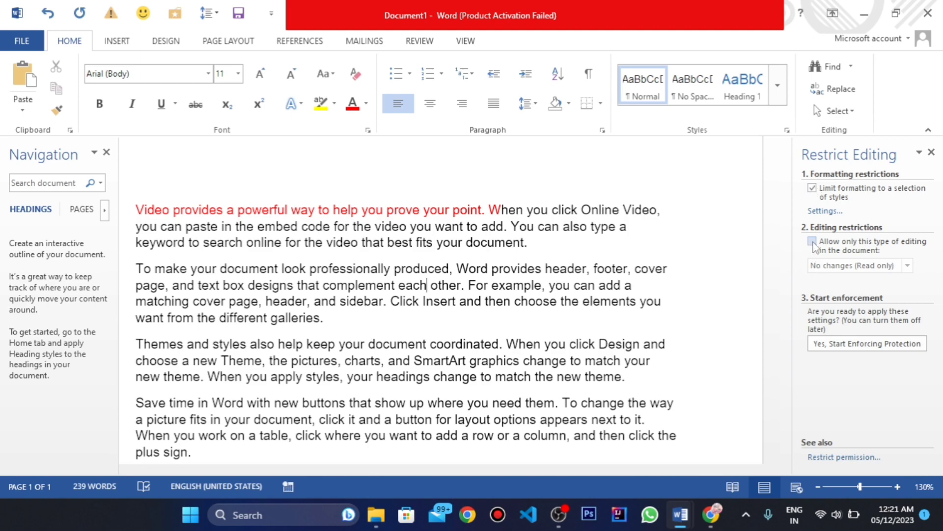
left_click(813, 243)
left_click(878, 269)
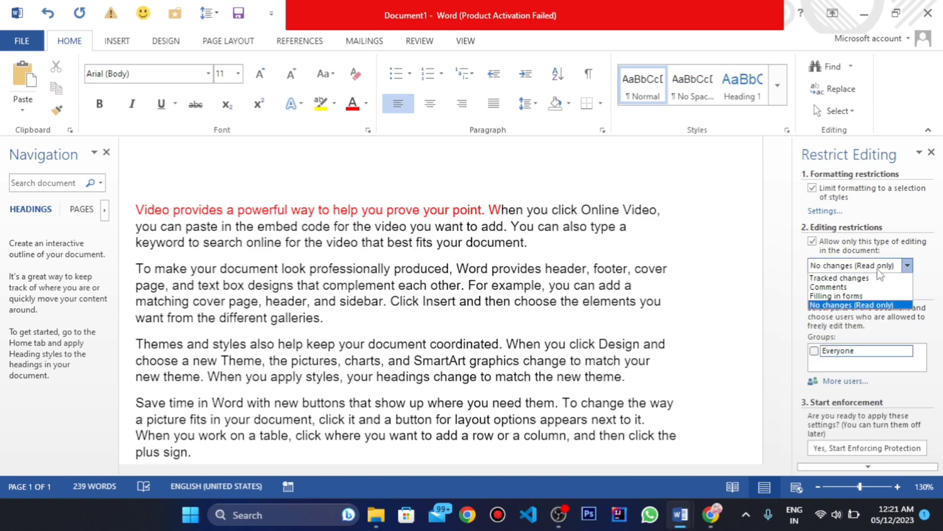
left_click(852, 305)
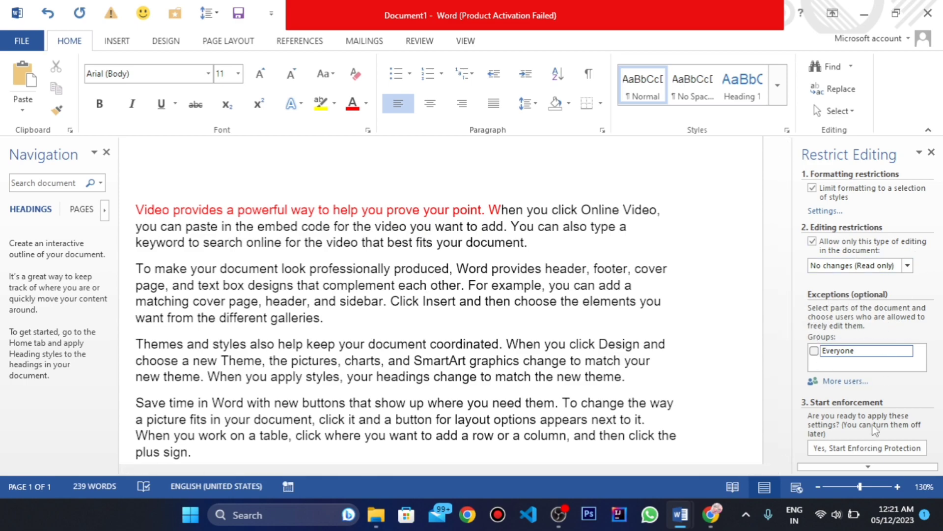
Step: Start enforcing protection on the document, entering and confirming a new protection password
left_click(843, 448)
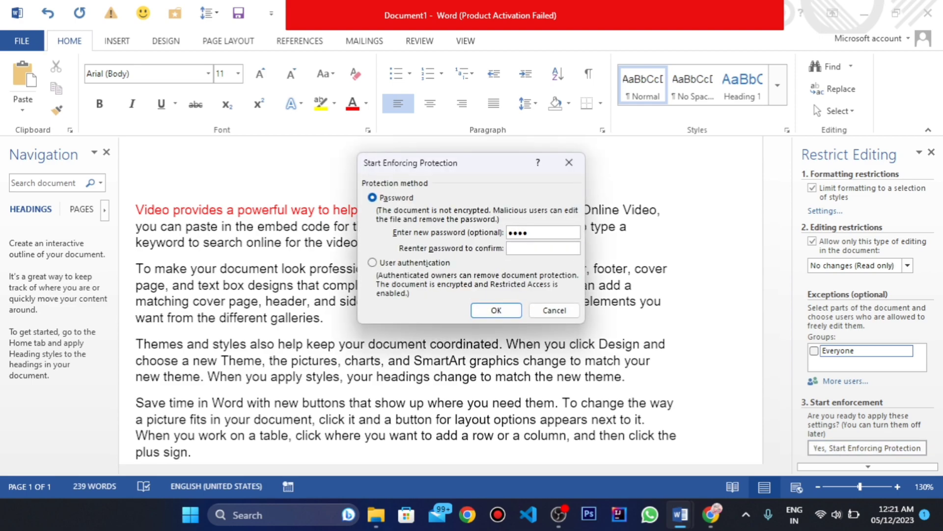
key("Return")
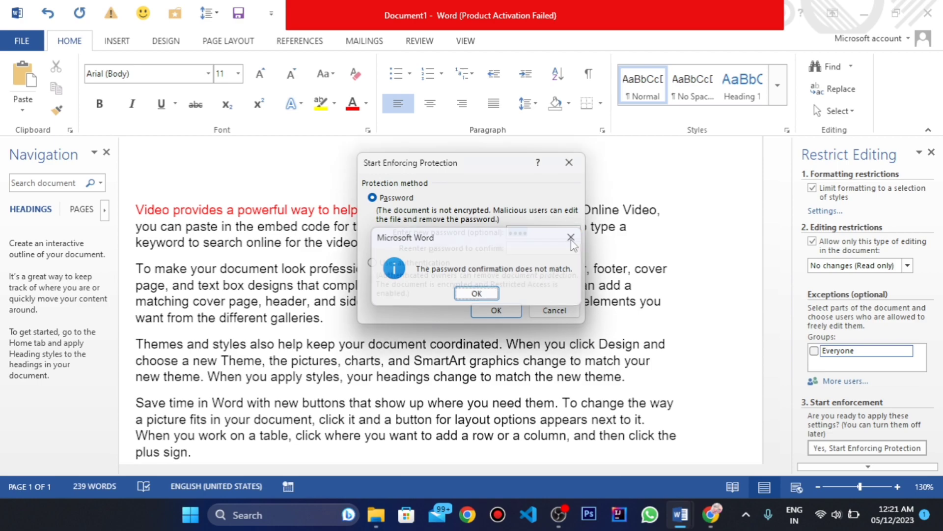
left_click(572, 238)
left_click(524, 249)
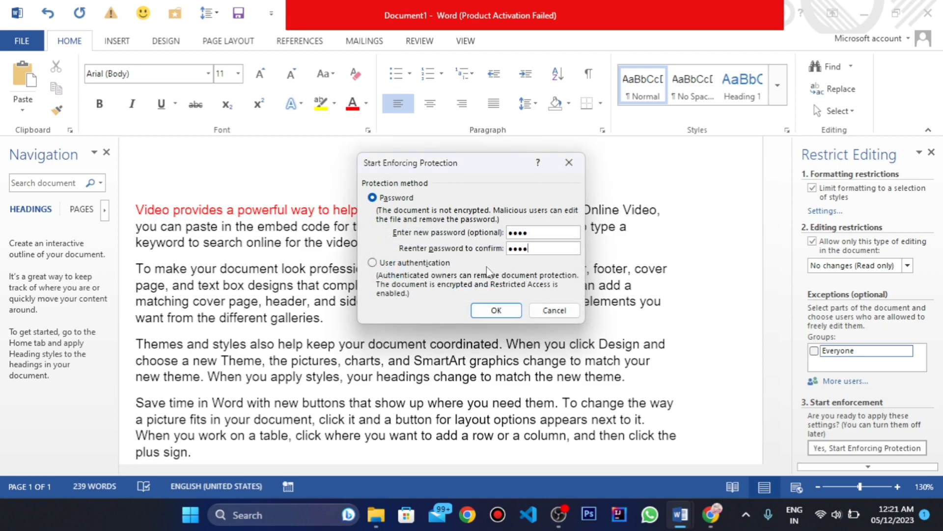
left_click(496, 310)
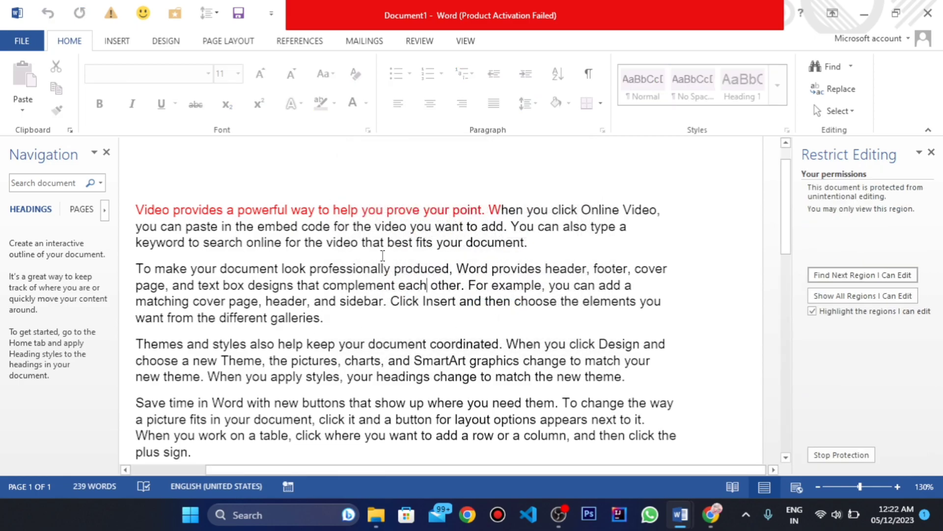
Step: Save the protected document to the Desktop as a Word document named tt
scroll(385, 256, "up", 1)
scroll(384, 257, "down", 5)
scroll(506, 256, "up", 5)
left_click(21, 41)
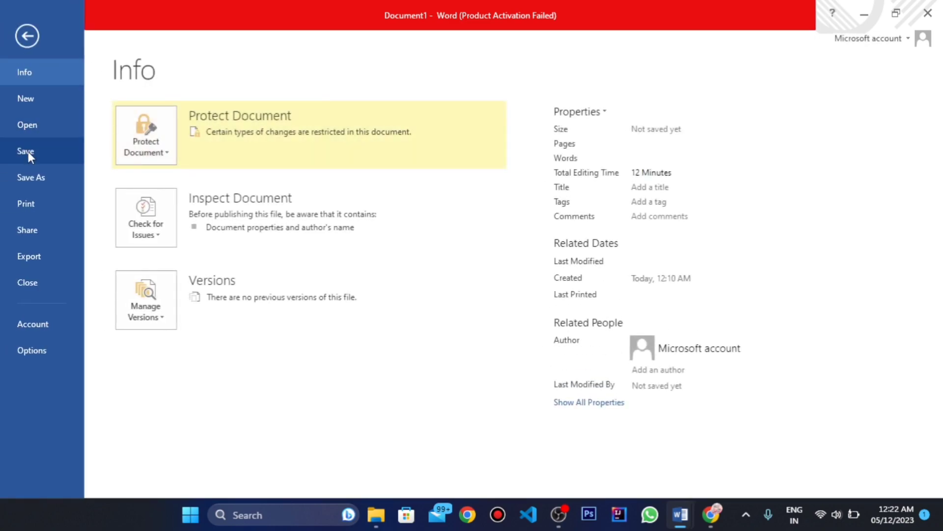
left_click(32, 155)
left_click(157, 175)
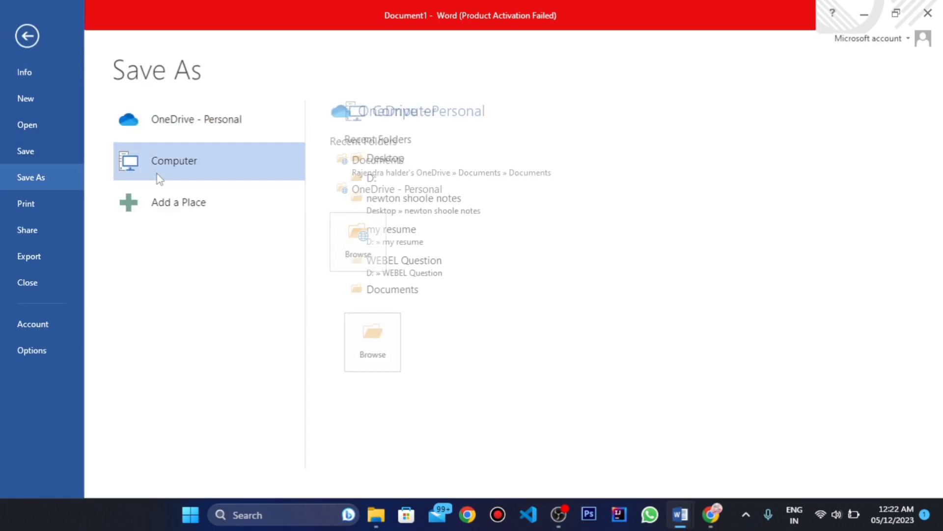
left_click(360, 335)
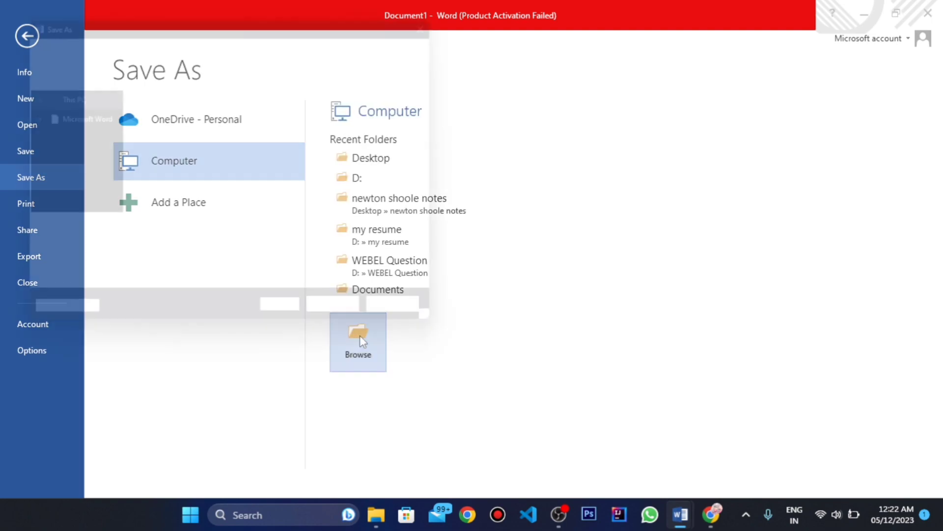
type("tt")
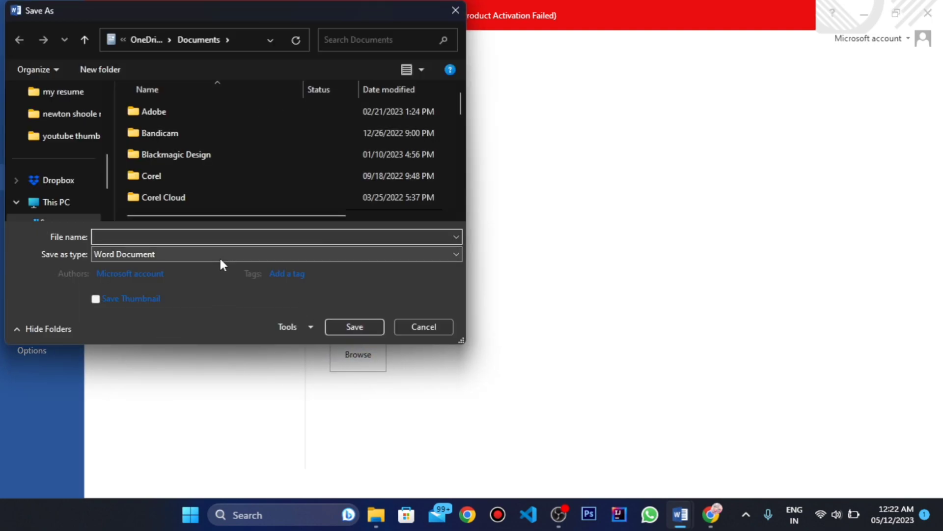
scroll(63, 164, "up", 5)
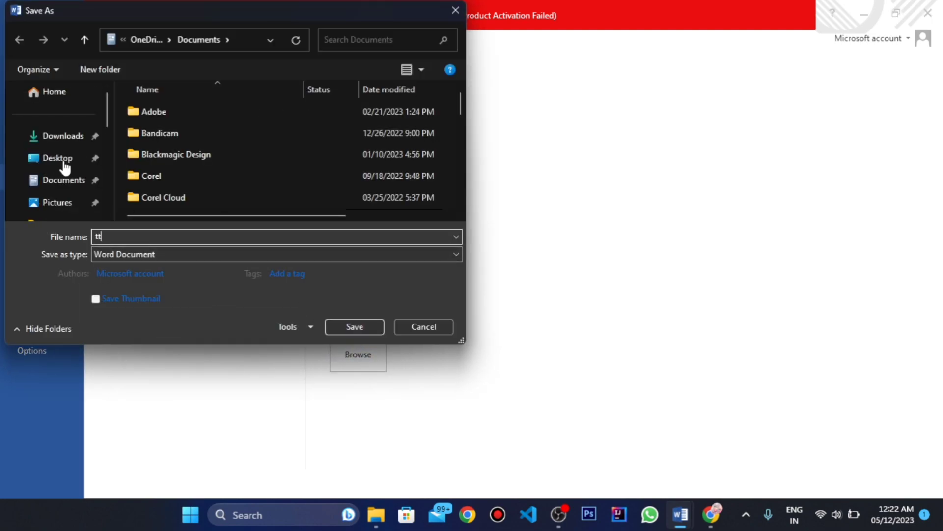
left_click(64, 164)
left_click(339, 324)
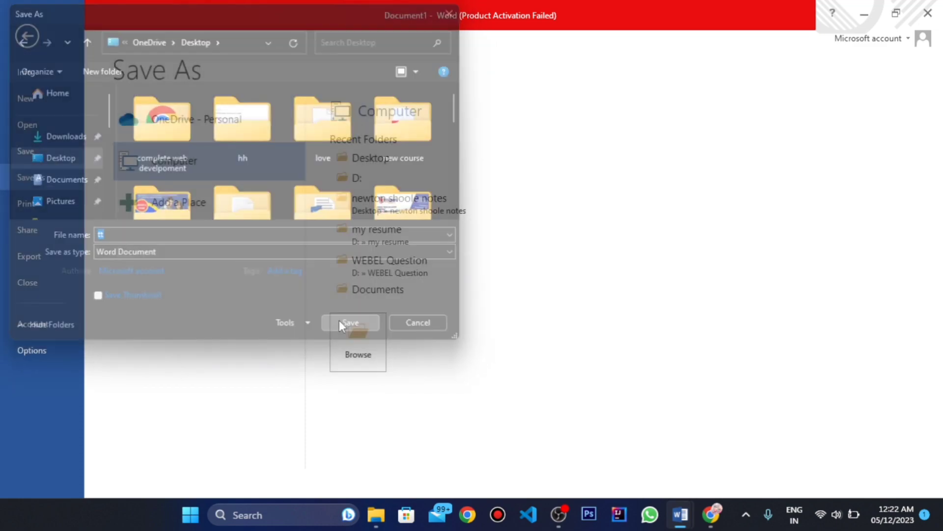
Step: Close the document and minimize the remaining File Explorer and browser windows to reach the desktop
left_click(928, 13)
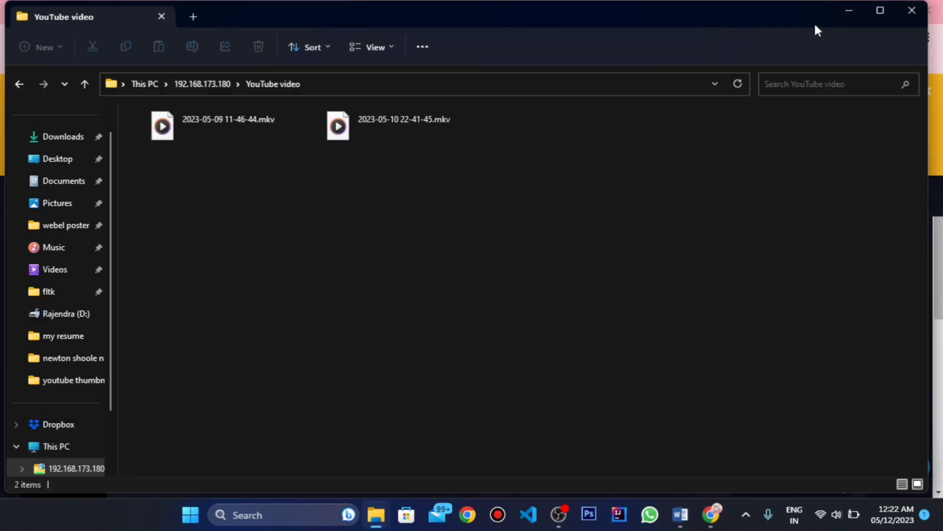
left_click(850, 11)
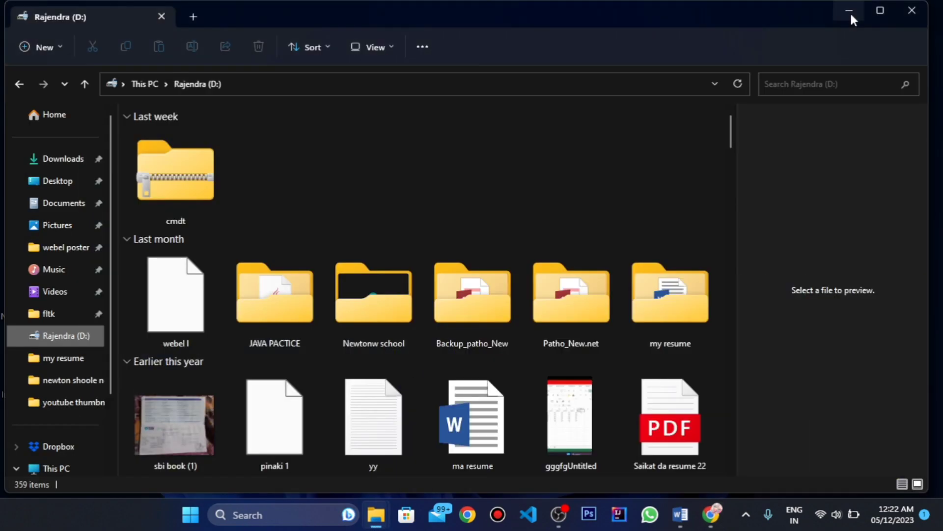
left_click(850, 11)
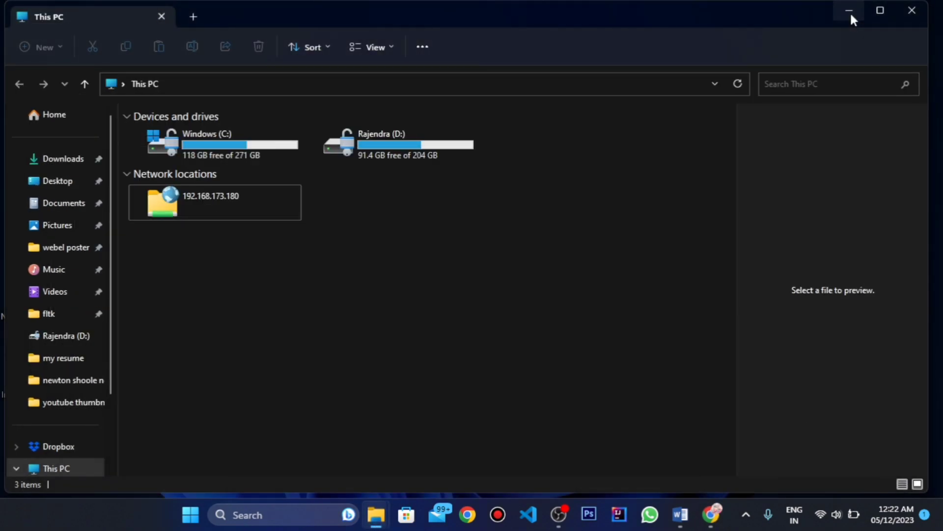
left_click(850, 10)
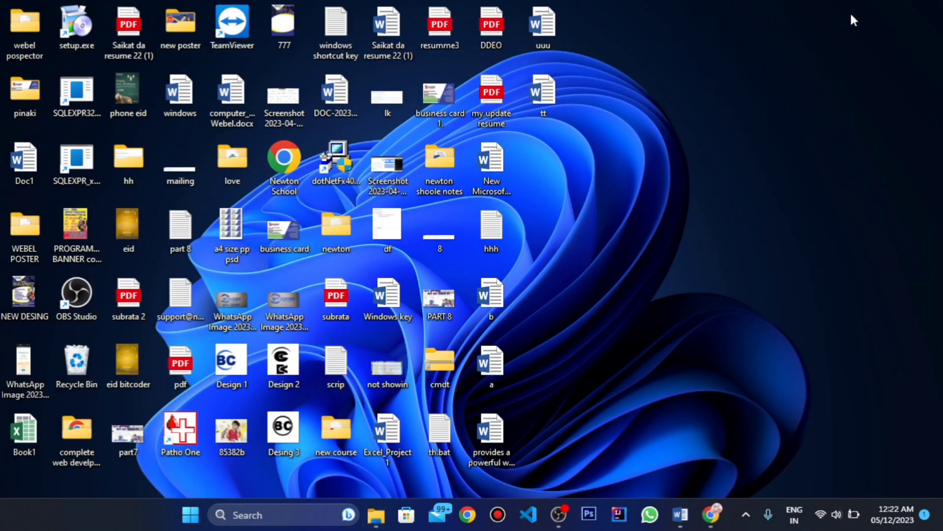
Step: Open the document tt from the desktop, dismiss the activation wizard and switch to Print Layout view
double_click(536, 99)
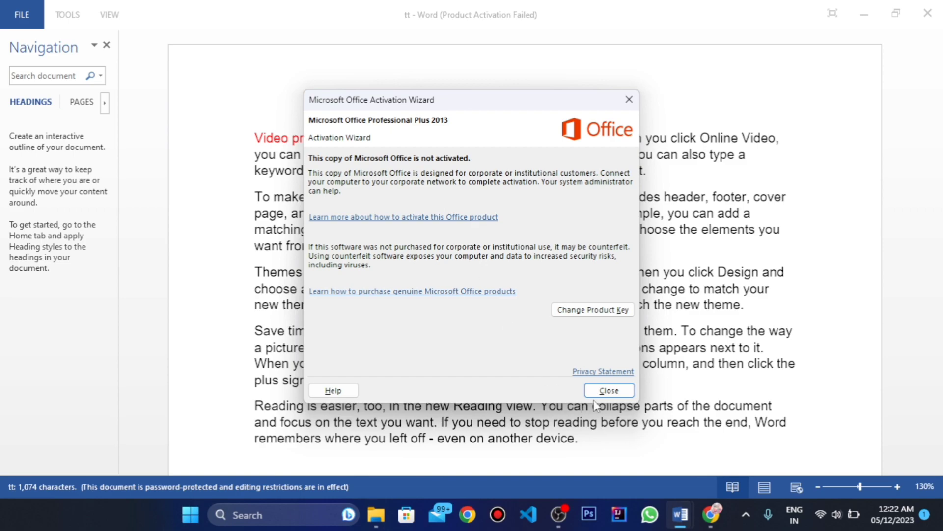
left_click(609, 391)
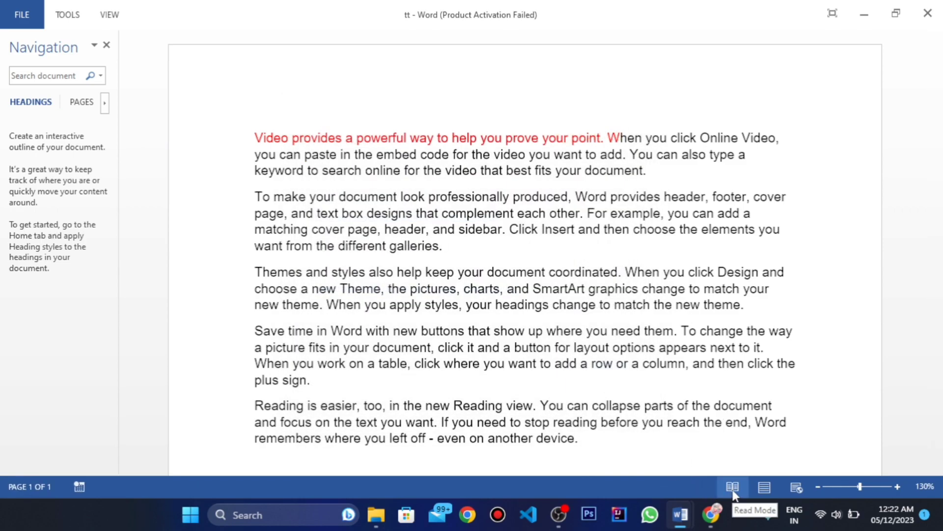
left_click(758, 490)
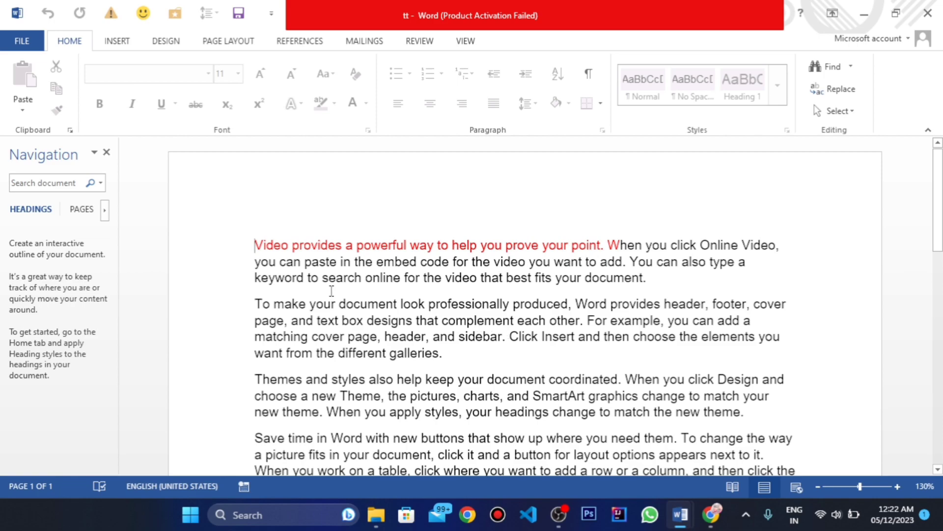
Step: Try to delete text spanning the first two paragraphs of the protected document, then select the opening lines
left_click_drag(315, 282, 503, 352)
key("Delete")
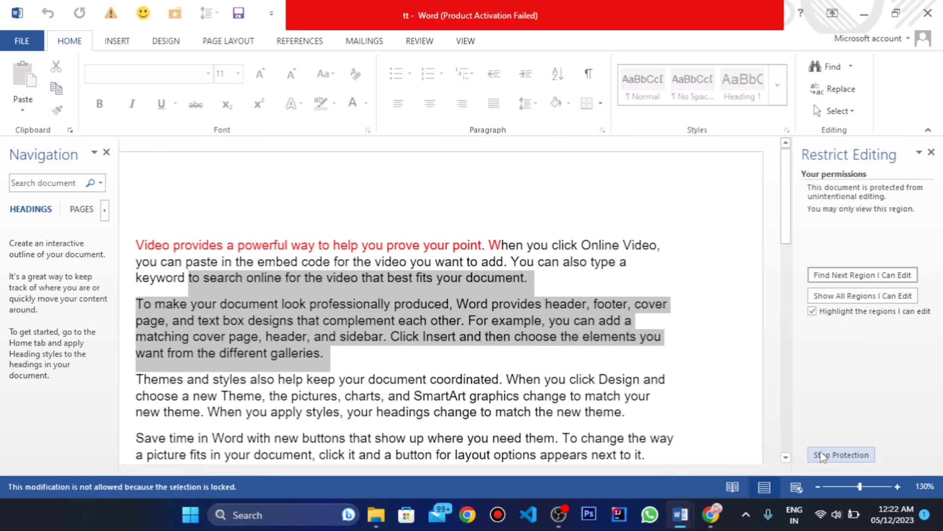
left_click_drag(136, 245, 481, 262)
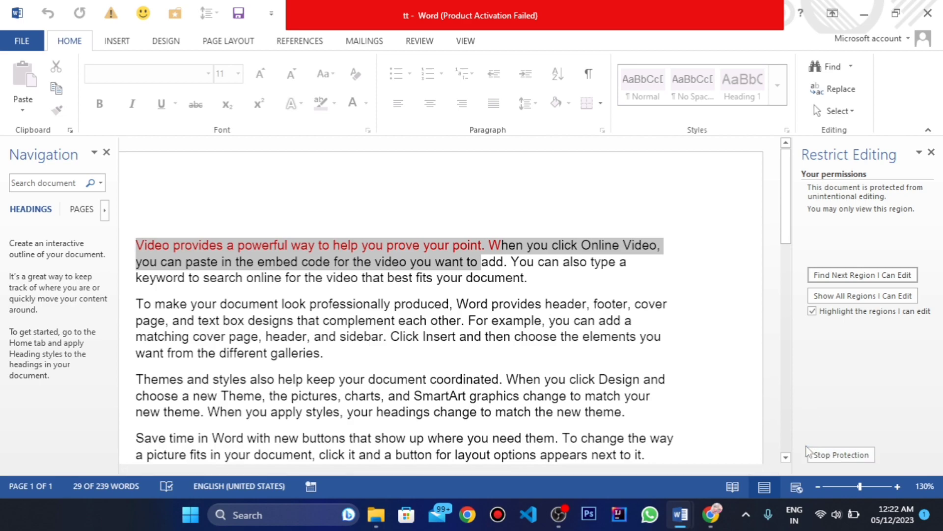
Step: Stop the document's protection by entering the protection password
left_click(840, 457)
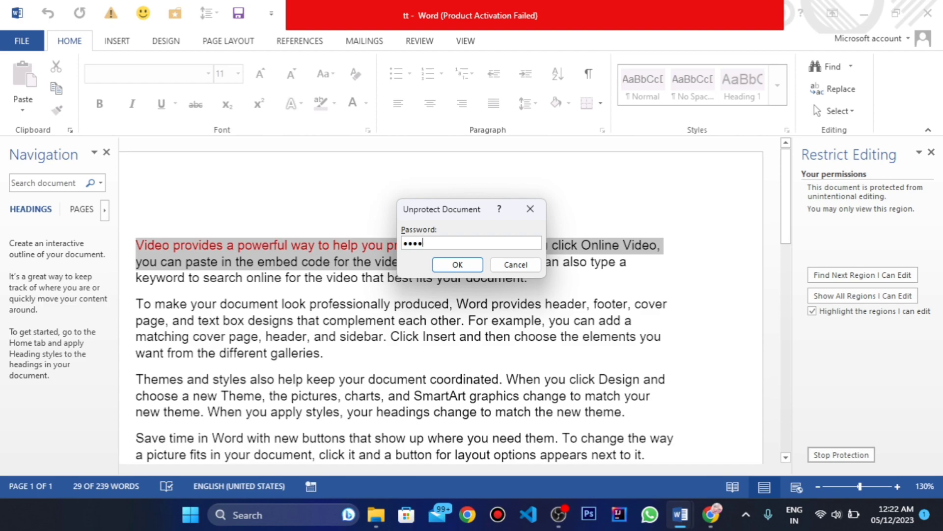
left_click(473, 269)
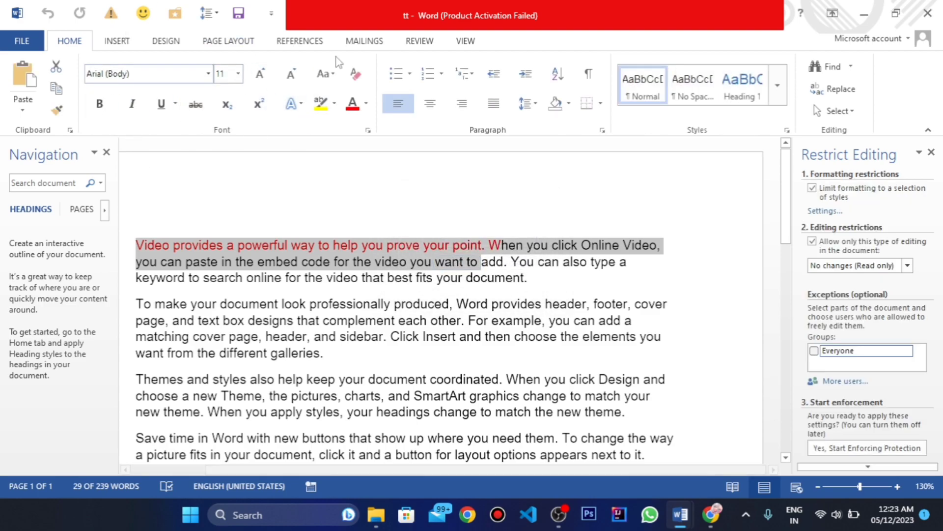
scroll(426, 245, "down", 5)
scroll(426, 246, "up", 5)
left_click(421, 43)
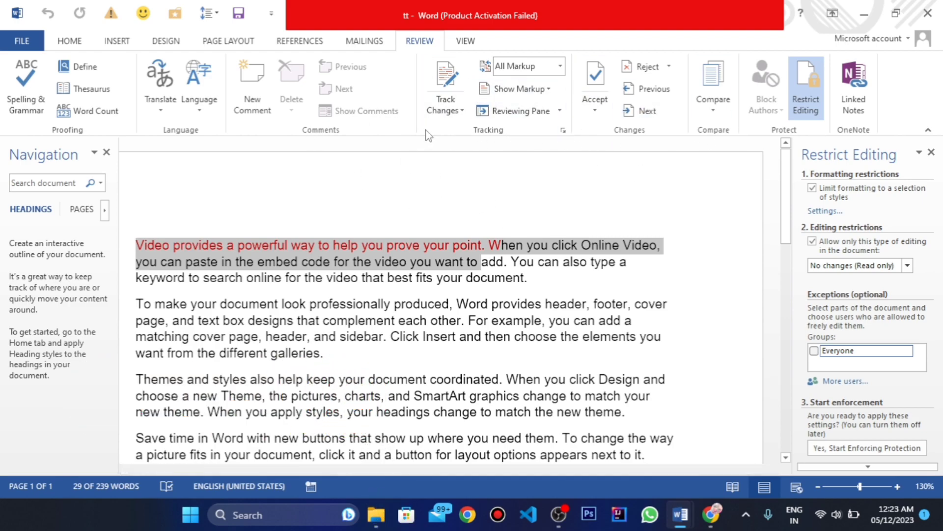
scroll(392, 267, "down", 2)
scroll(391, 267, "up", 2)
scroll(324, 322, "down", 4)
scroll(324, 322, "up", 4)
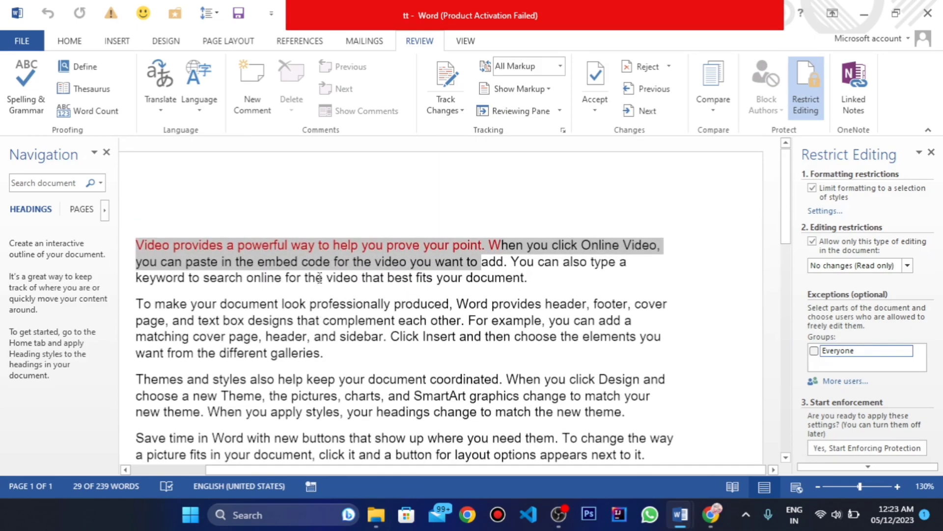